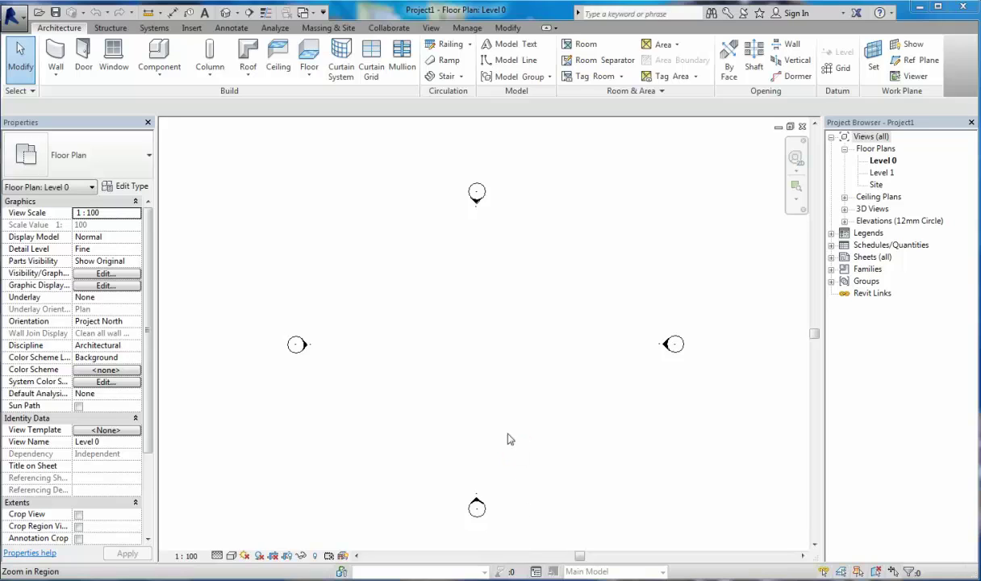
# Zoom out on the Level 0 plan until all four elevation markers are visible.
pyautogui.click(501, 414)
pyautogui.click(502, 416)
pyautogui.click(481, 403)
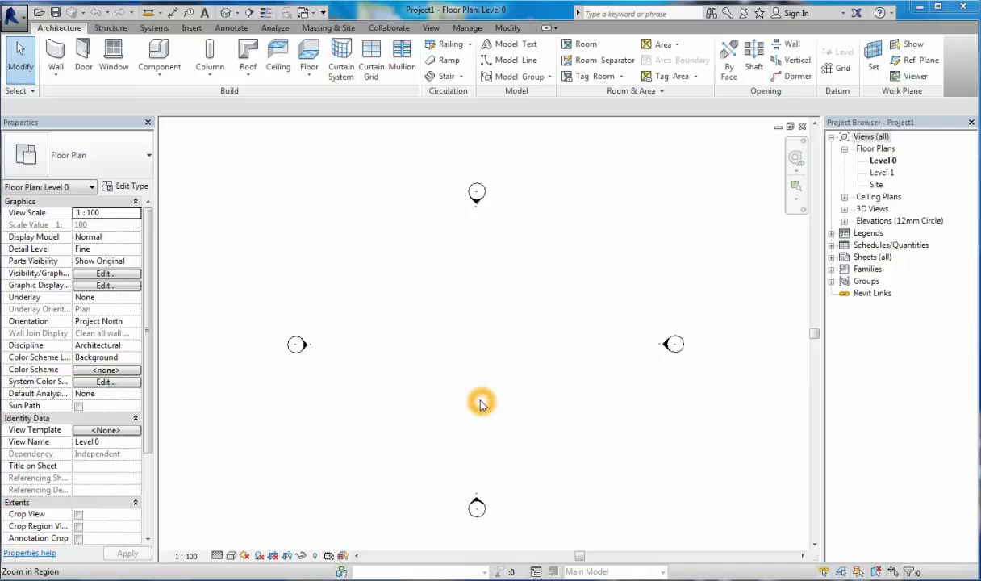
pyautogui.click(497, 385)
pyautogui.scroll(-2, 496, 384)
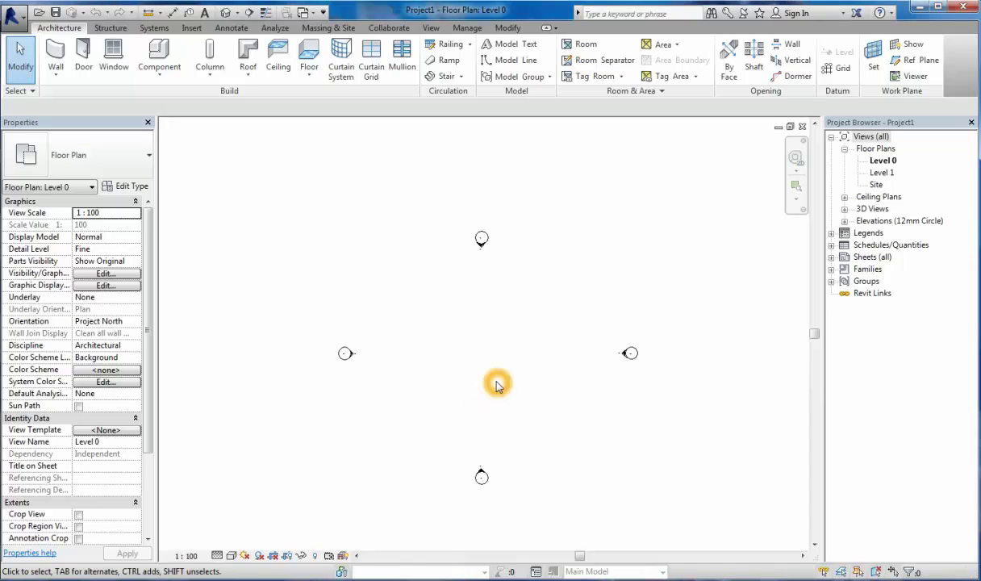
pyautogui.scroll(-1, 496, 384)
pyautogui.scroll(-1, 496, 383)
pyautogui.scroll(-1, 497, 382)
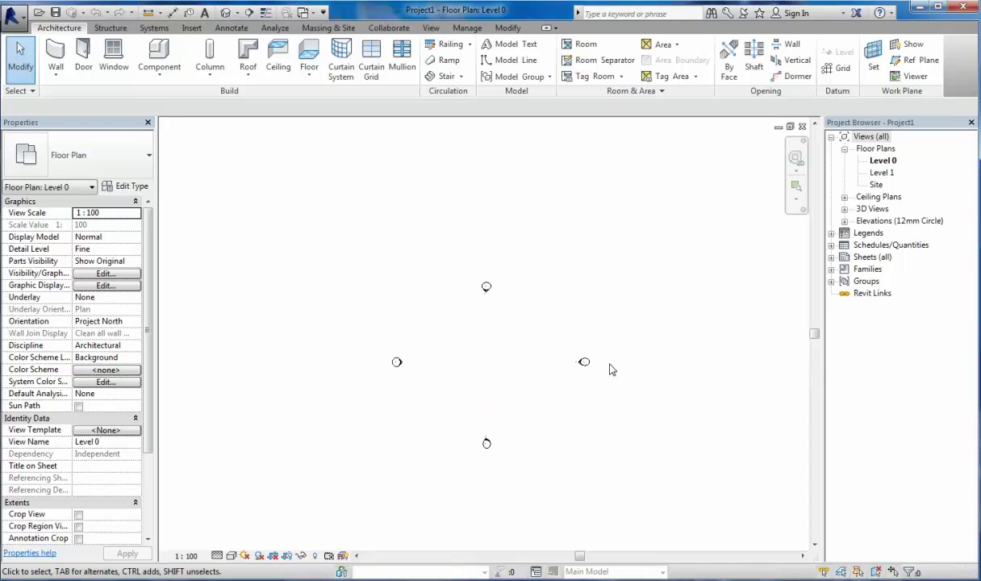
# Window-select the right-hand (east) elevation marker to move it.
pyautogui.click(495, 338)
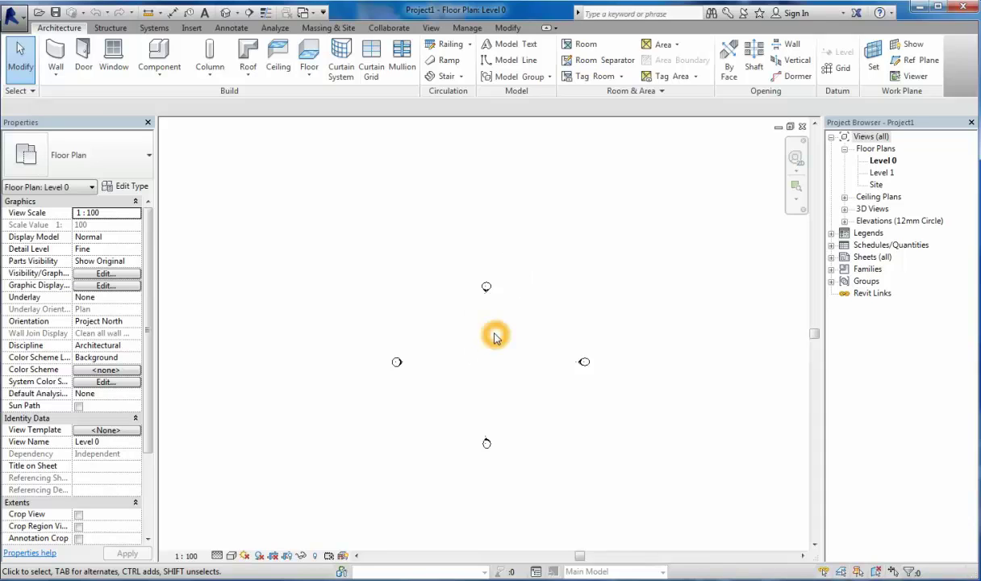
pyautogui.click(619, 344)
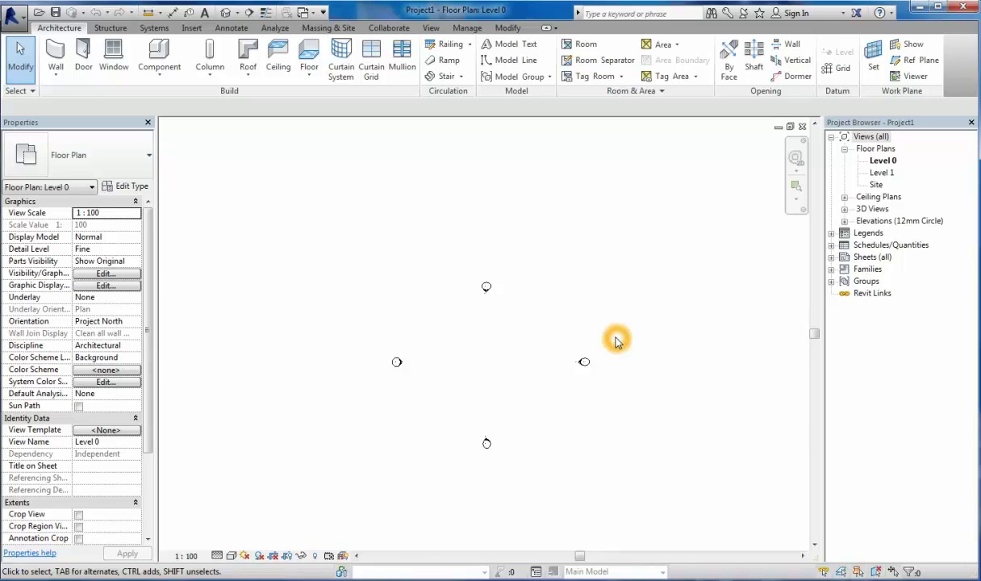
pyautogui.moveTo(615, 337)
pyautogui.mouseDown()
pyautogui.moveTo(564, 387)
pyautogui.moveTo(766, 368)
pyautogui.mouseUp()
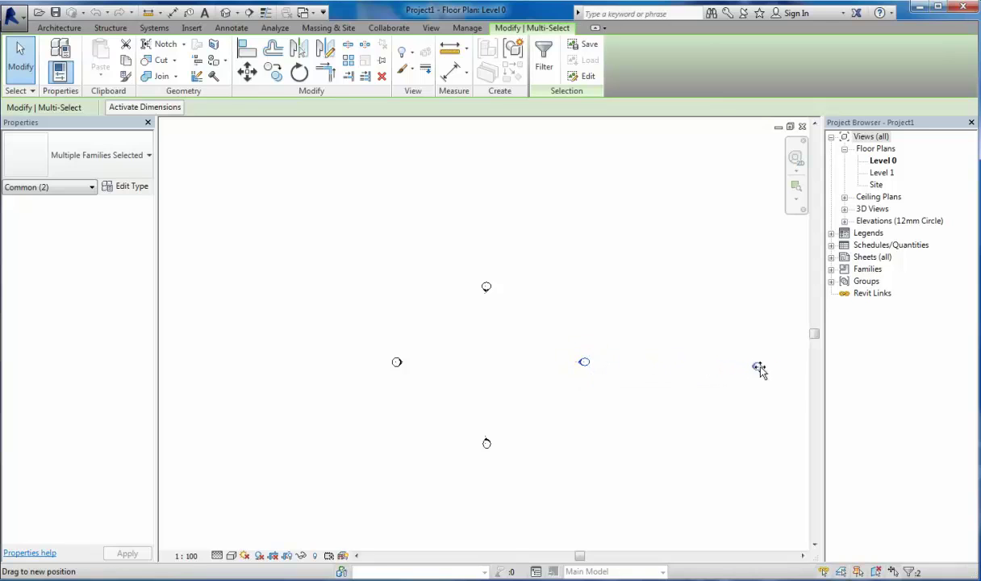
# Drop the east elevation marker farther right and drag the north marker farther up.
pyautogui.click(498, 279)
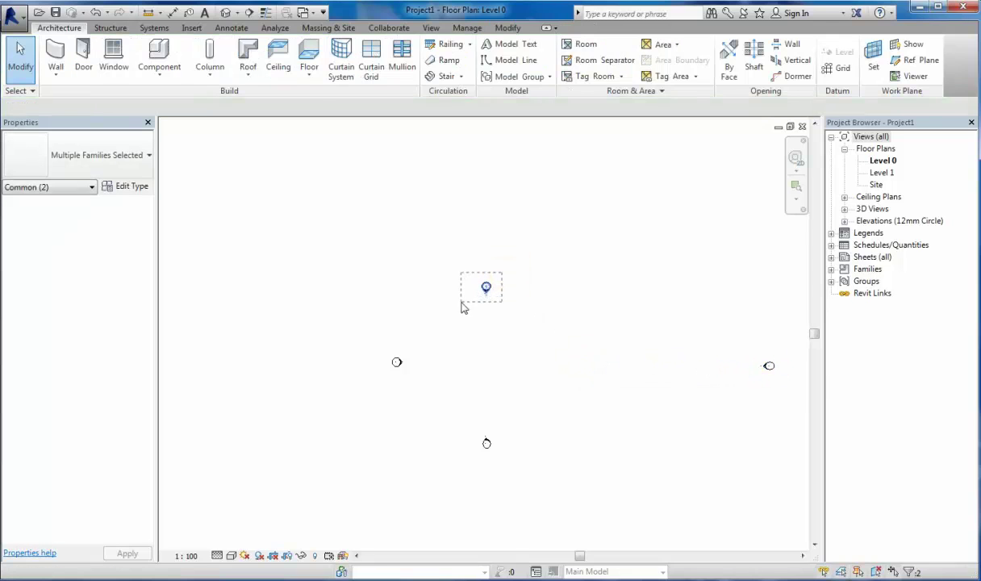
pyautogui.click(483, 289)
pyautogui.click(485, 289)
pyautogui.moveTo(486, 289); pyautogui.dragTo(482, 158)
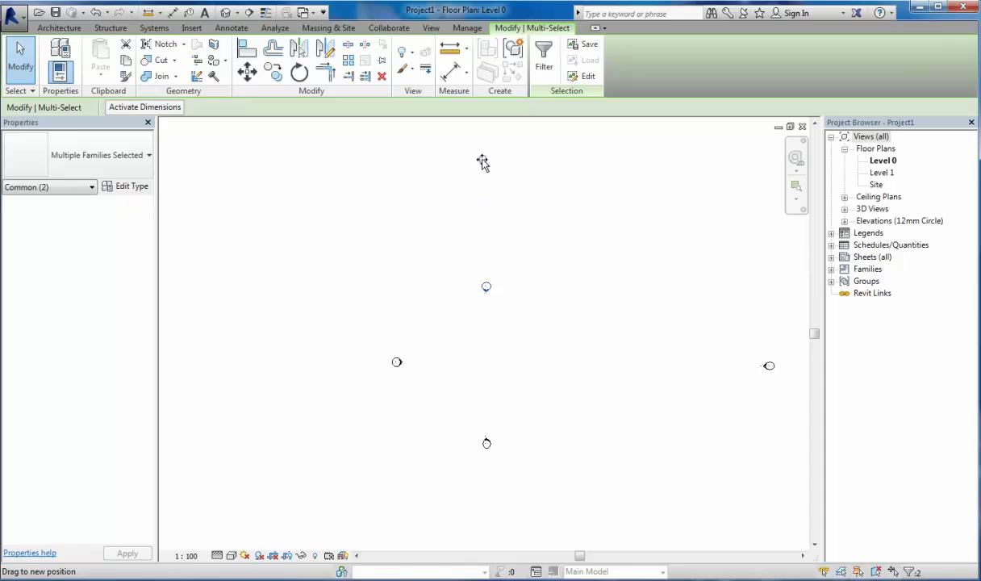
# Move the west elevation marker farther left and the south marker farther down.
pyautogui.moveTo(421, 349)
pyautogui.mouseDown()
pyautogui.moveTo(373, 383)
pyautogui.moveTo(325, 365)
pyautogui.moveTo(210, 359)
pyautogui.mouseUp()
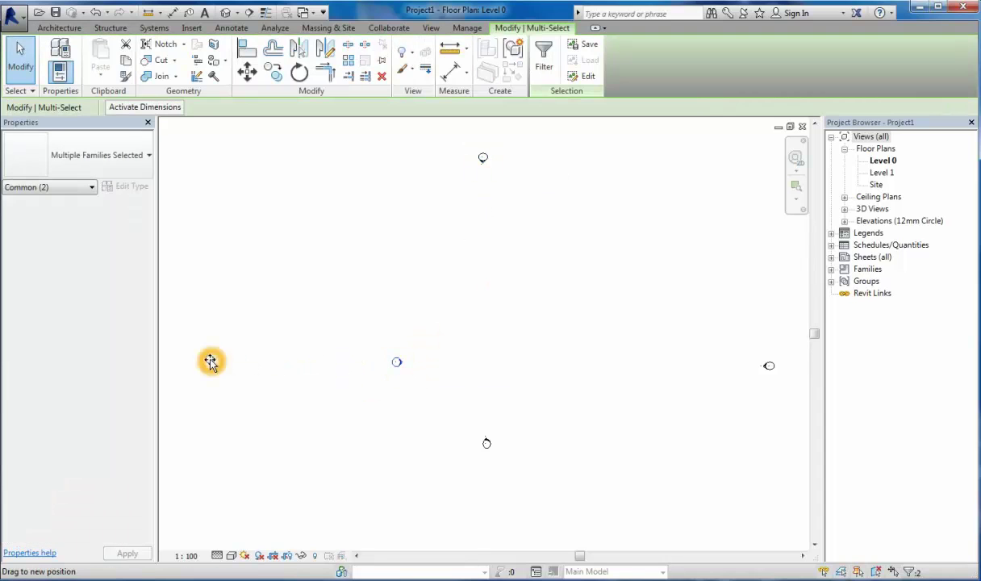
pyautogui.click(522, 429)
pyautogui.moveTo(500, 449)
pyautogui.mouseDown()
pyautogui.moveTo(452, 419)
pyautogui.moveTo(486, 500)
pyautogui.moveTo(489, 543)
pyautogui.mouseUp()
pyautogui.click(584, 457)
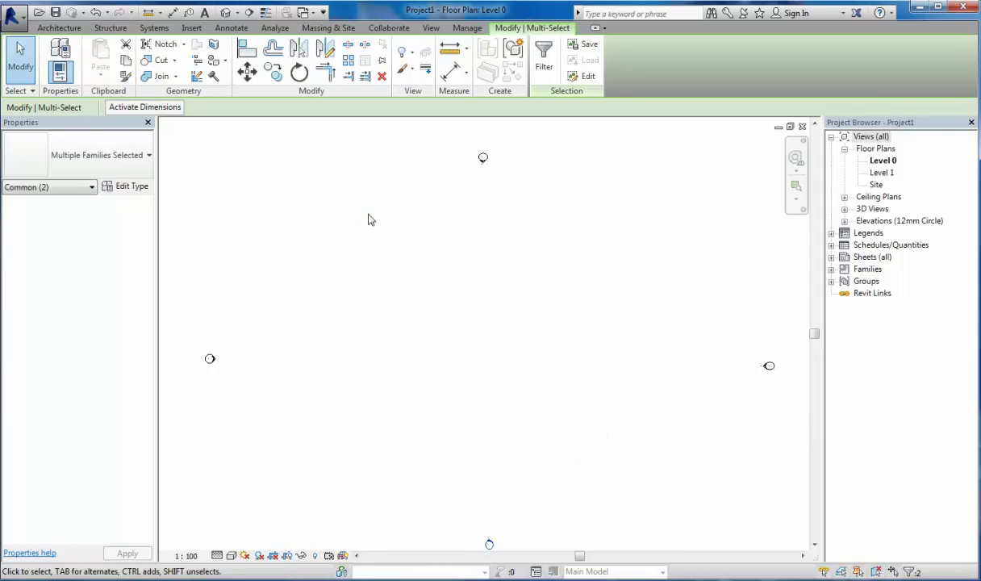
# Clear the selection and return to the Architecture tools.
pyautogui.click(438, 221)
pyautogui.click(529, 221)
pyautogui.click(571, 238)
pyautogui.click(625, 440)
pyautogui.click(191, 190)
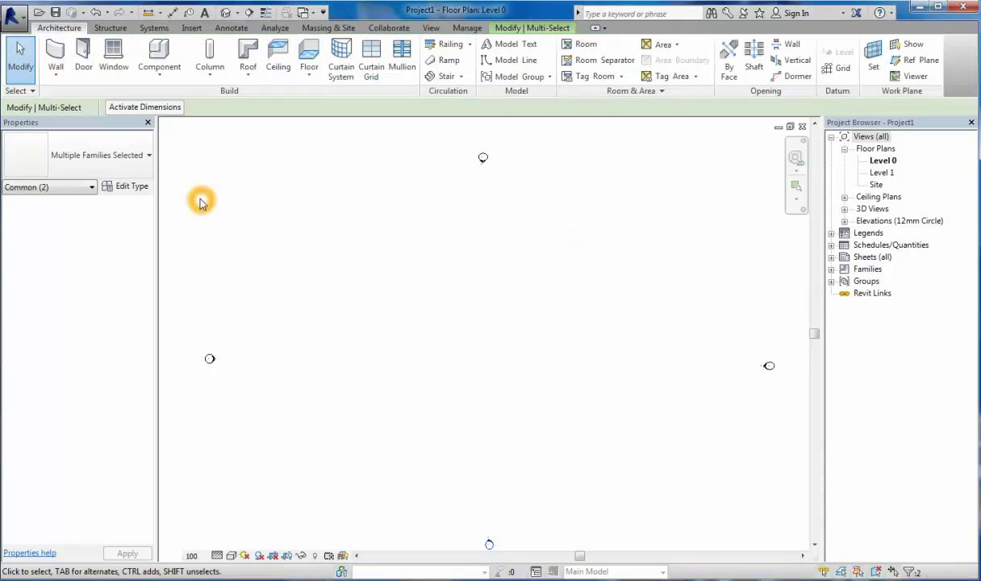
pyautogui.click(61, 29)
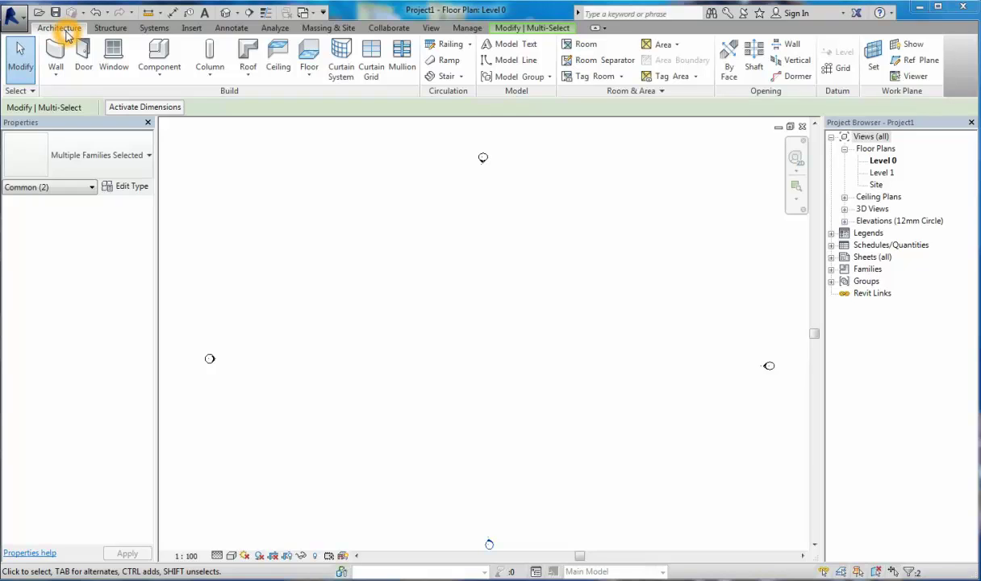
# Draw horizontal grid 1 left to right across the upper plan with the Grid tool.
pyautogui.click(851, 86)
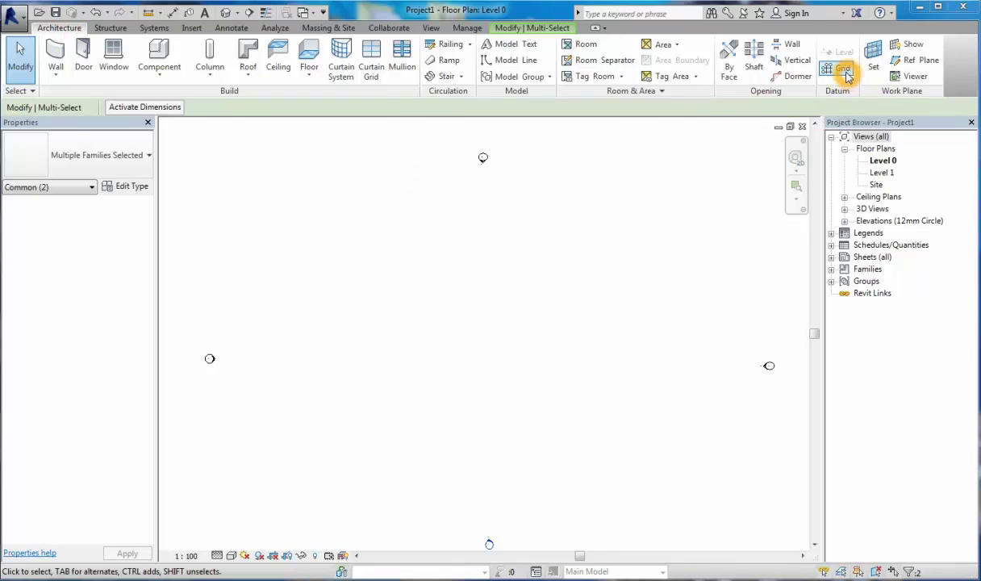
pyautogui.click(844, 72)
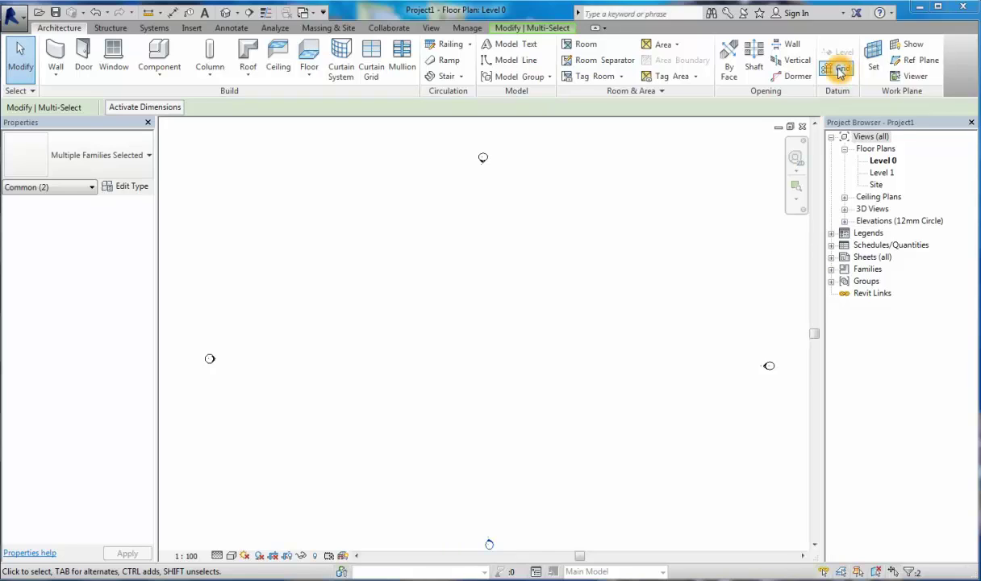
pyautogui.click(839, 72)
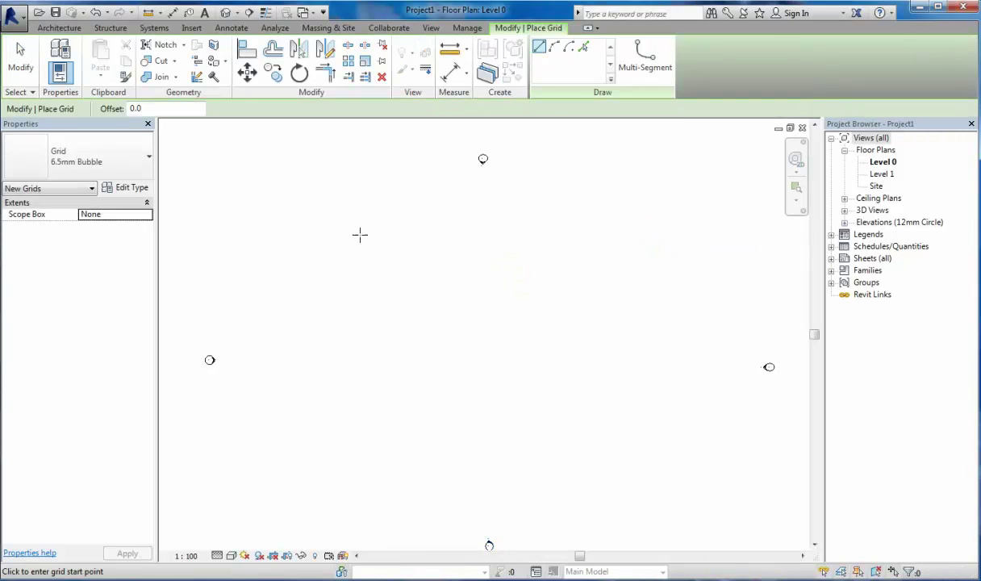
pyautogui.click(241, 195)
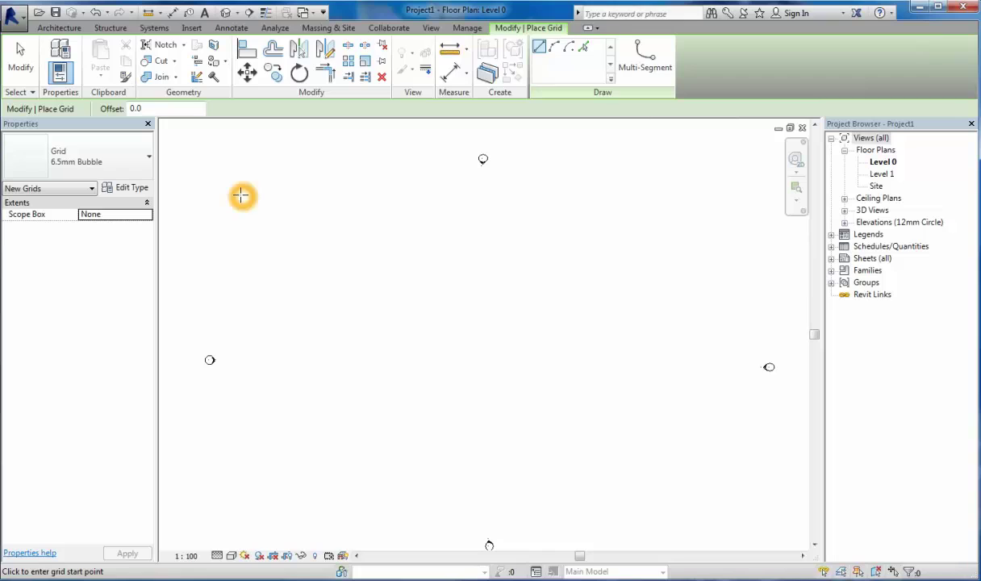
pyautogui.click(248, 194)
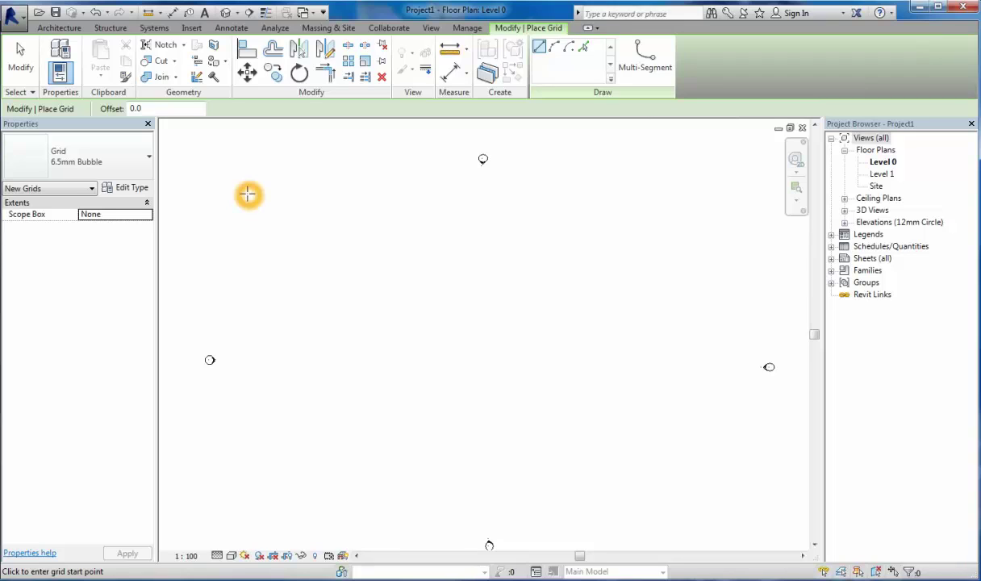
pyautogui.click(247, 194)
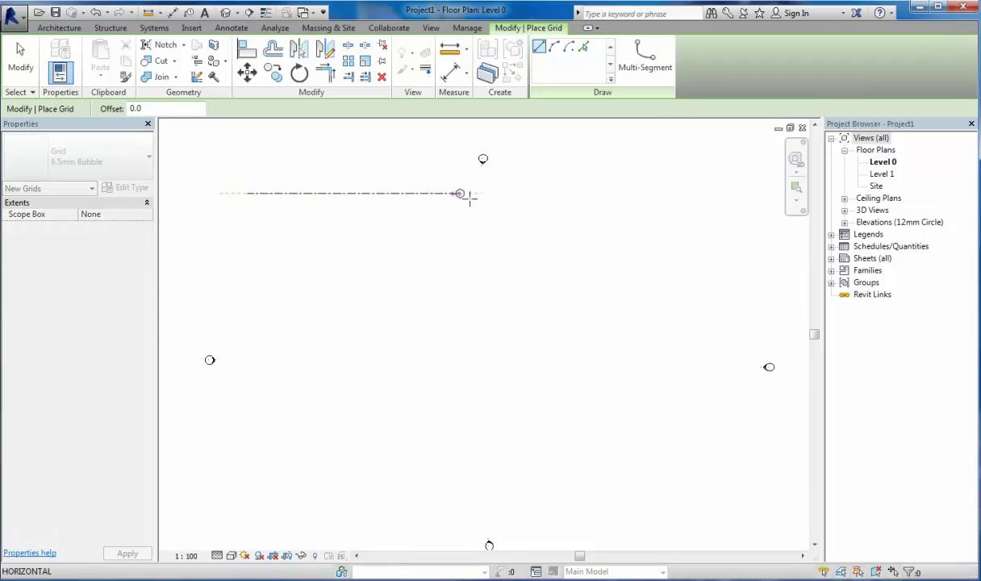
pyautogui.click(721, 192)
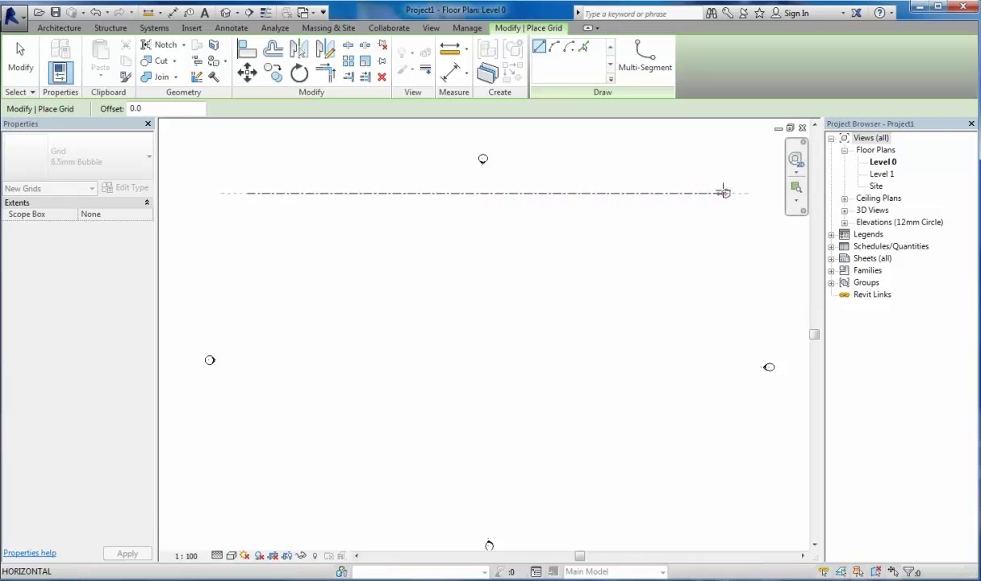
pyautogui.click(725, 192)
pyautogui.click(724, 192)
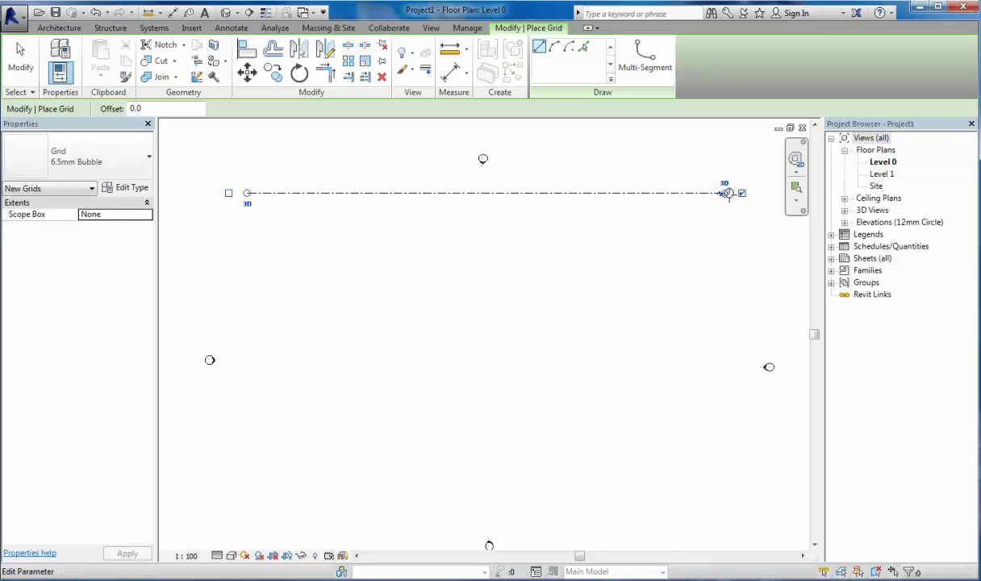
pyautogui.scroll(2, 730, 193)
pyautogui.scroll(1, 729, 192)
pyautogui.scroll(1, 728, 190)
pyautogui.click(728, 190)
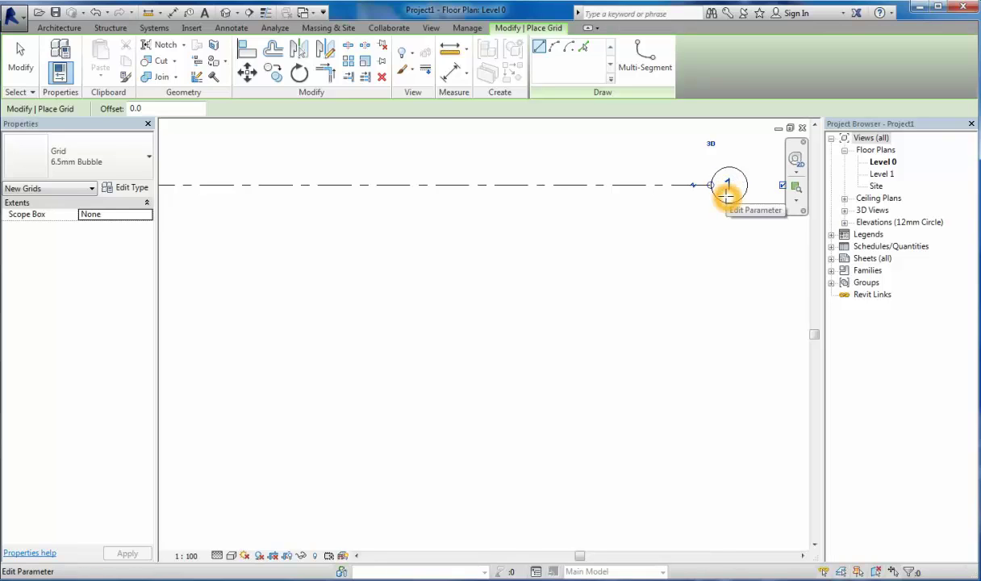
pyautogui.scroll(-3, 729, 197)
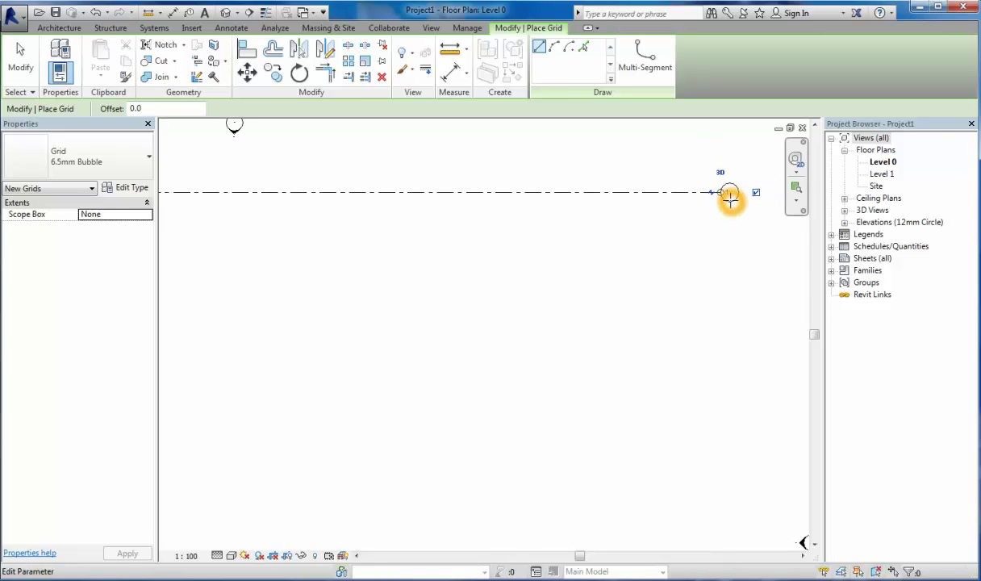
pyautogui.scroll(-1, 729, 197)
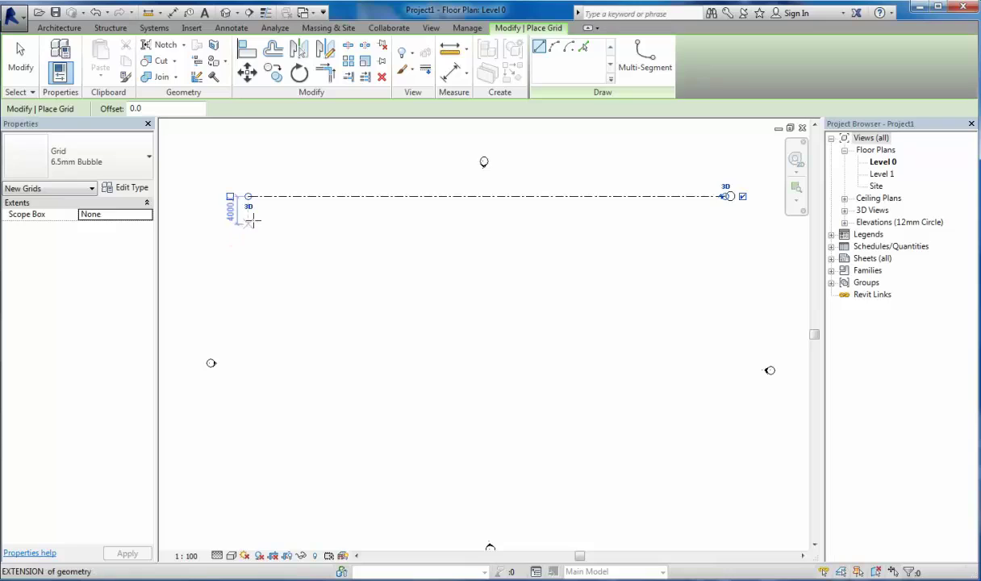
pyautogui.click(292, 265)
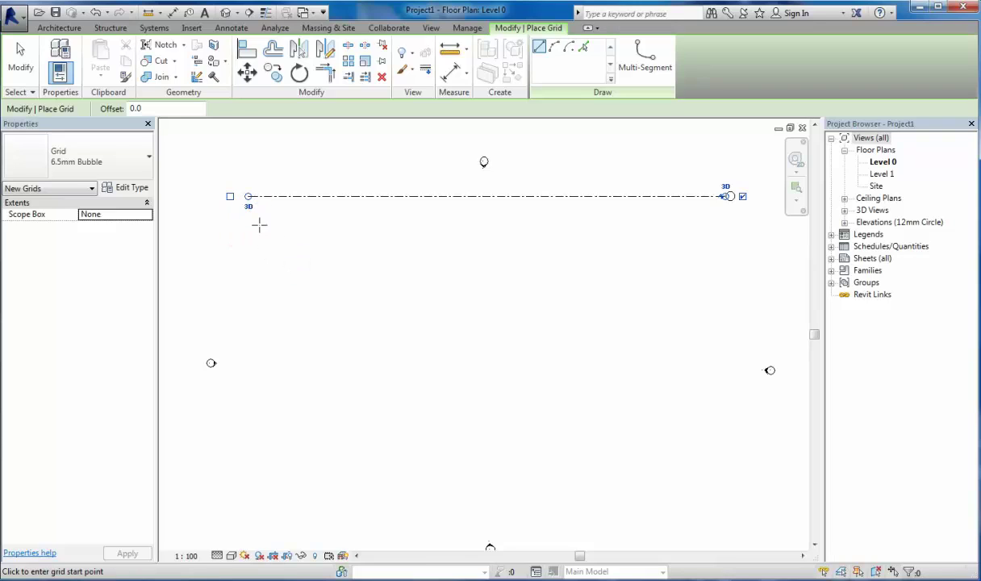
pyautogui.click(248, 196)
pyautogui.click(250, 256)
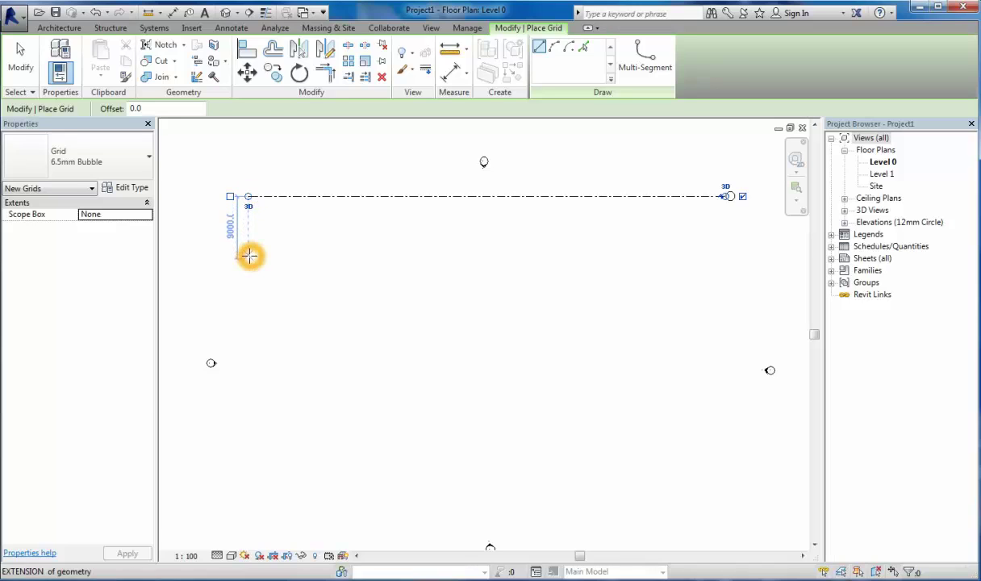
pyautogui.click(249, 241)
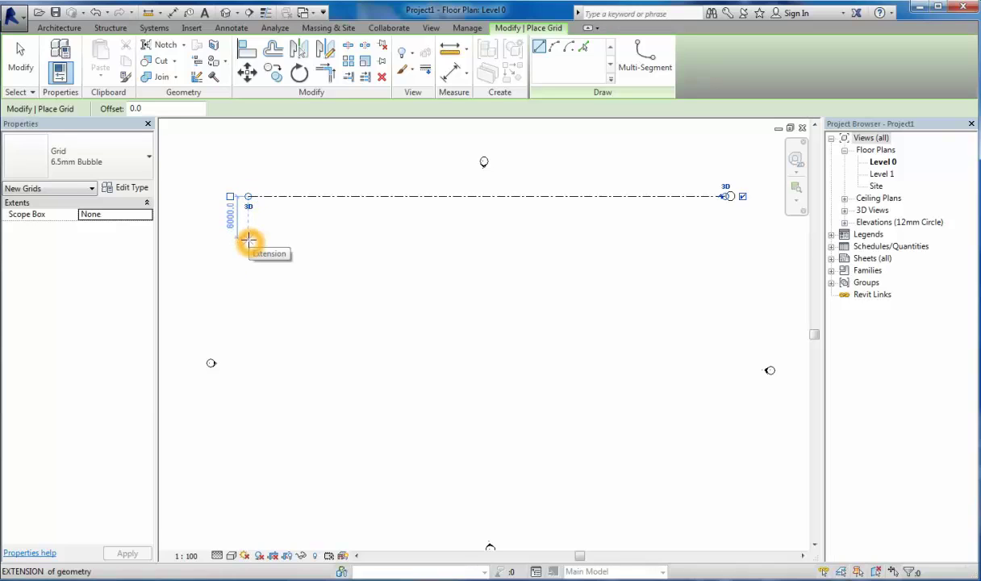
pyautogui.moveTo(249, 241); pyautogui.dragTo(249, 233)
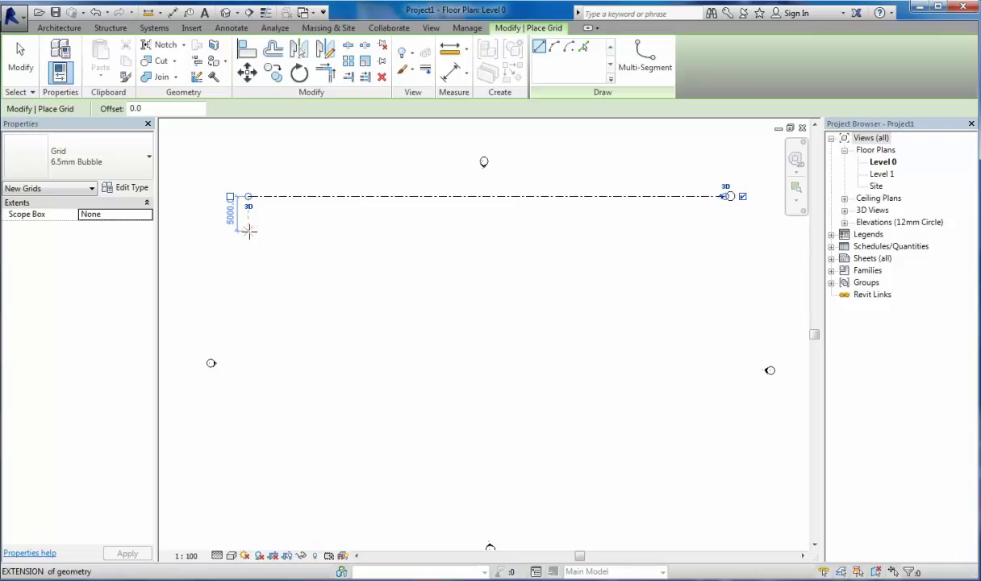
pyautogui.click(250, 228)
pyautogui.moveTo(250, 229); pyautogui.dragTo(249, 220)
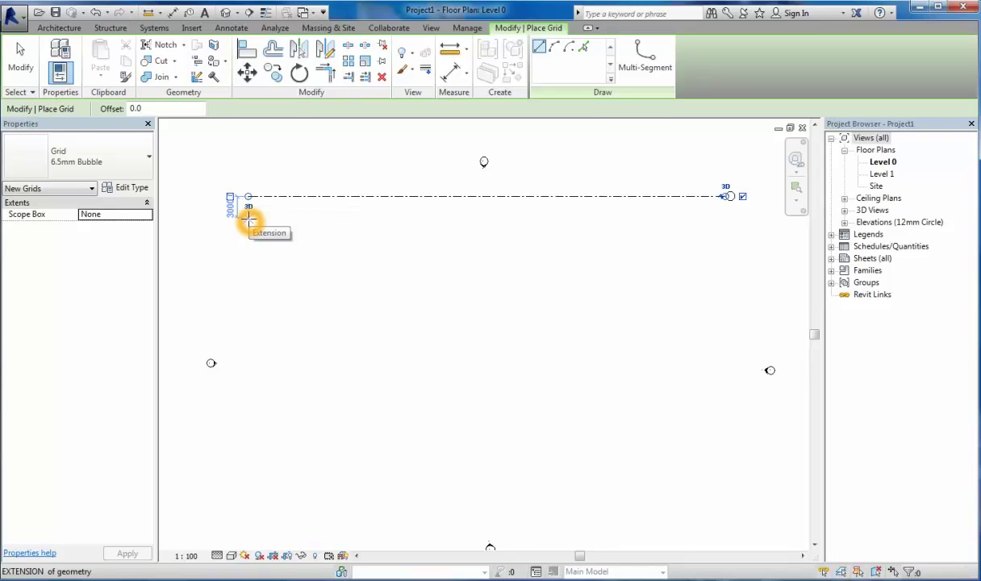
# Draw horizontal grids 2, 3 and 4 below grid 1, ends aligned with it.
pyautogui.click(248, 218)
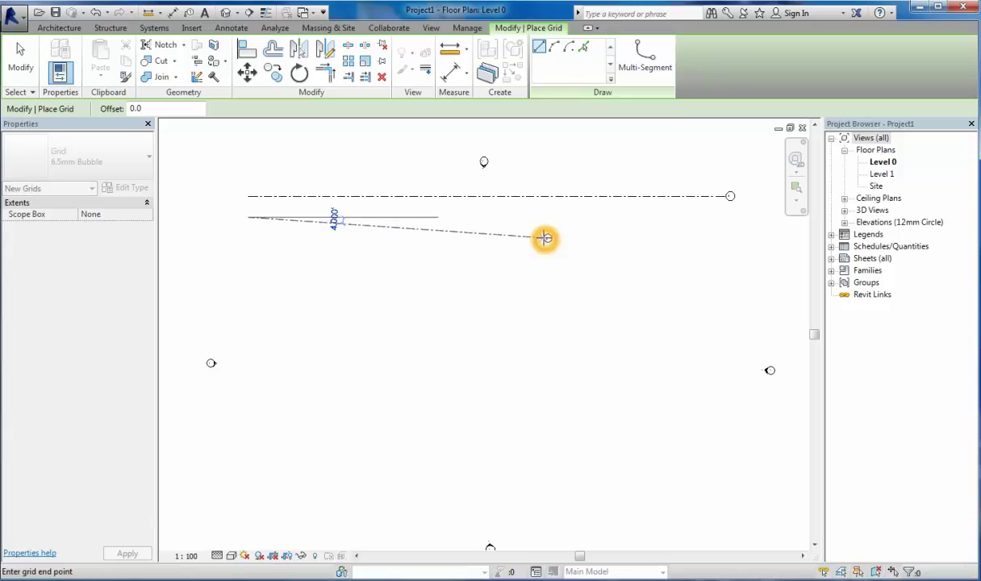
pyautogui.click(725, 214)
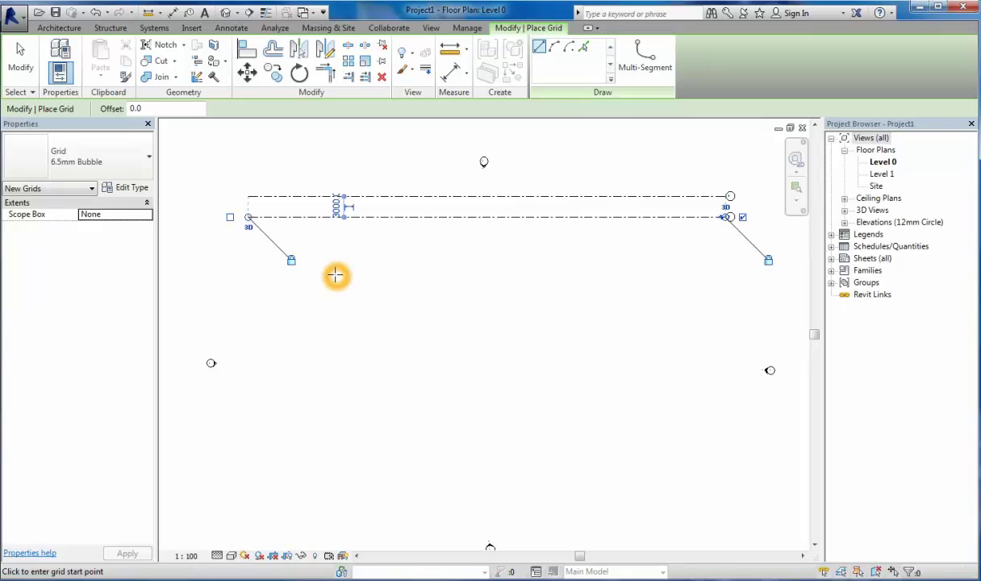
pyautogui.click(250, 232)
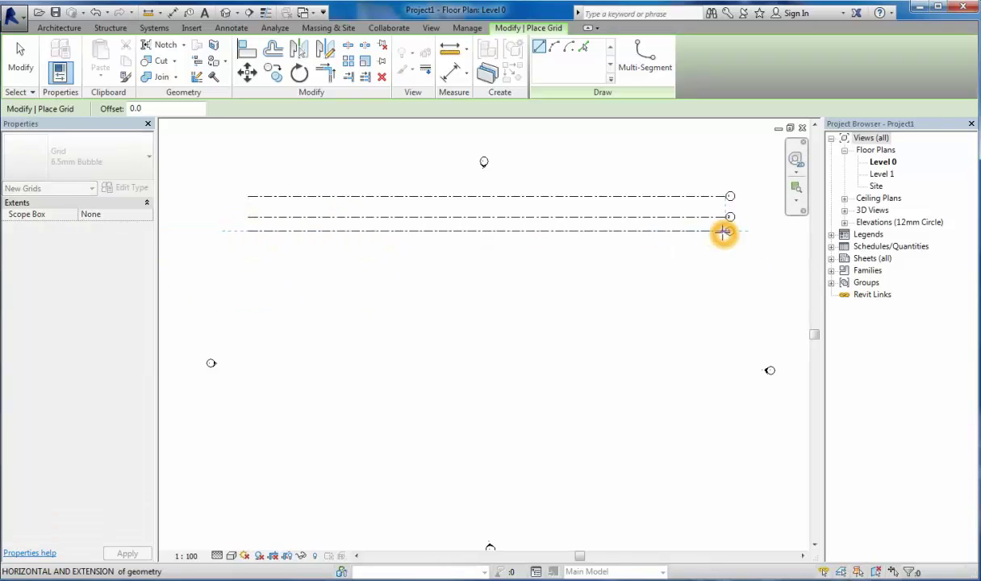
pyautogui.click(726, 232)
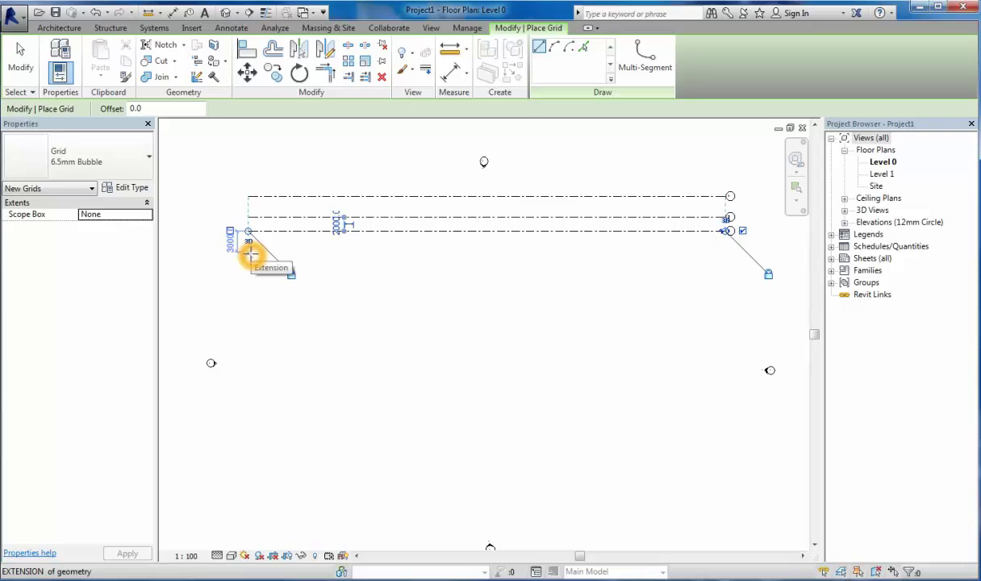
pyautogui.click(251, 254)
pyautogui.click(729, 259)
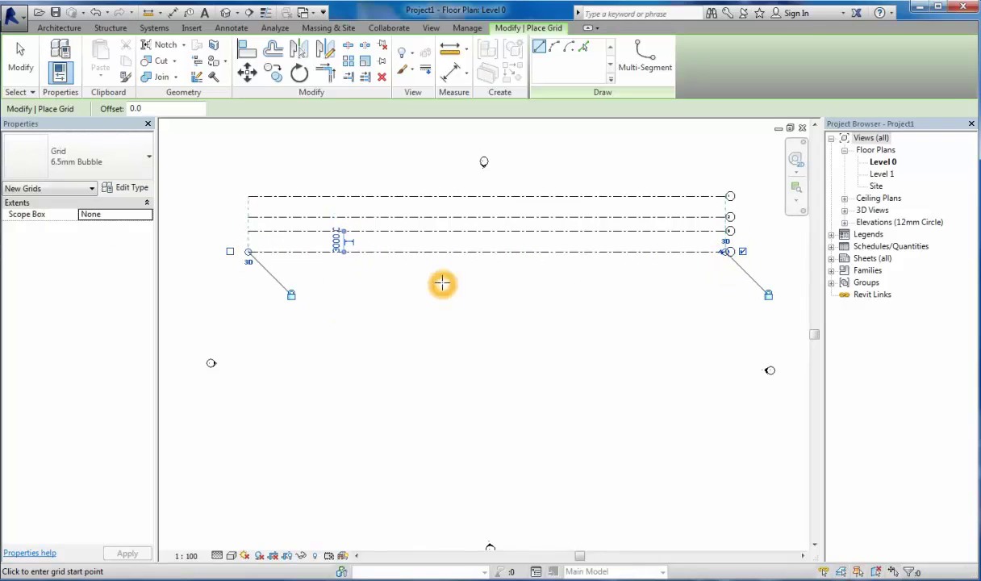
# Adjust the view and cancel the stray grid that was being started.
pyautogui.scroll(2, 430, 153)
pyautogui.scroll(1, 435, 159)
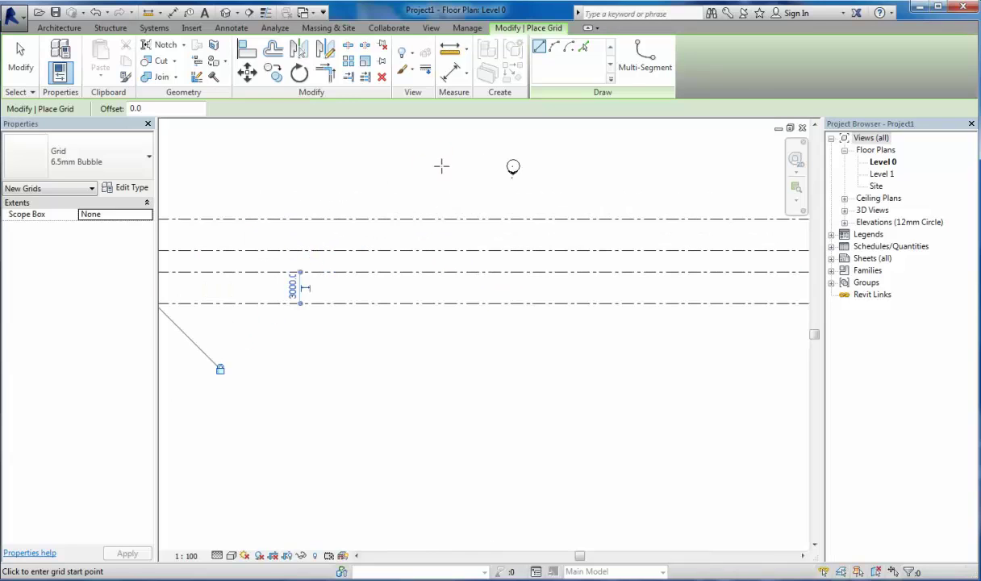
pyautogui.scroll(-3, 381, 250)
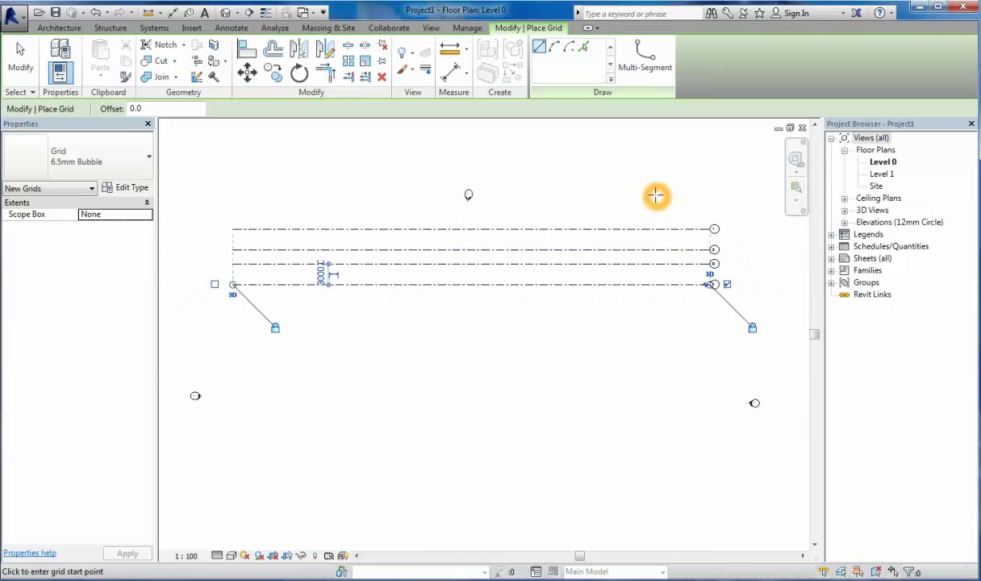
pyautogui.scroll(1, 639, 195)
pyautogui.scroll(-1, 638, 194)
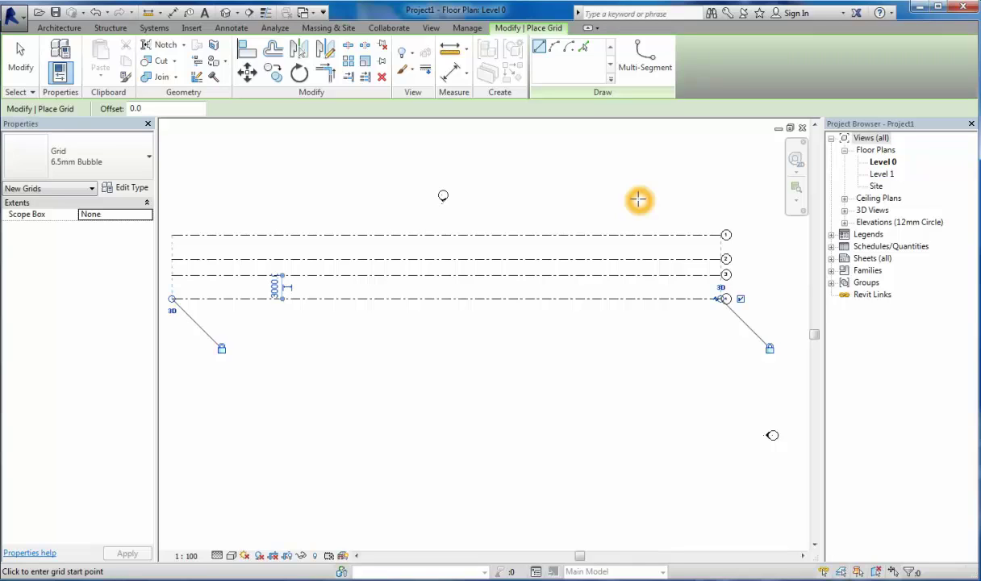
pyautogui.click(371, 338)
pyautogui.click(372, 342)
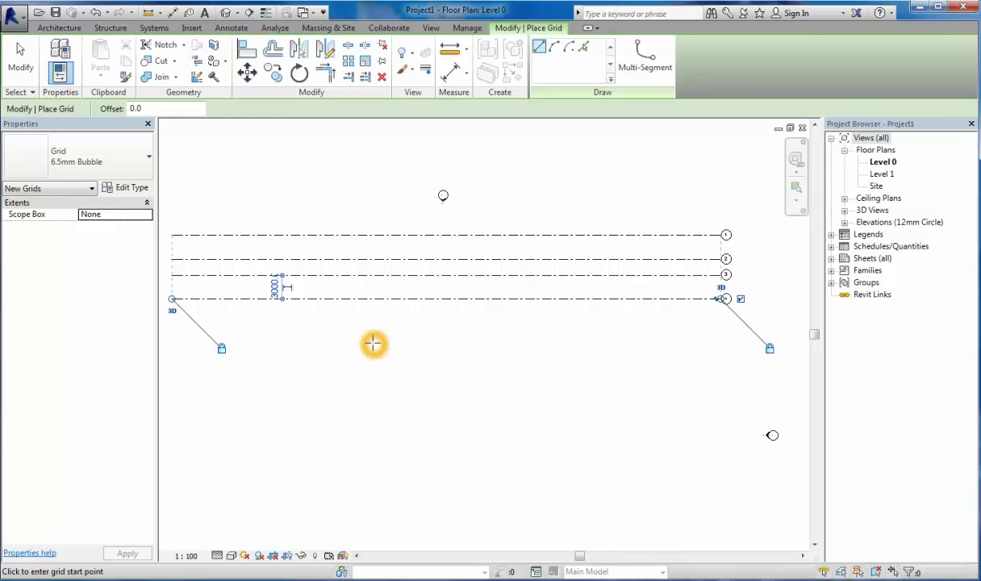
pyautogui.click(370, 347)
pyautogui.click(337, 367)
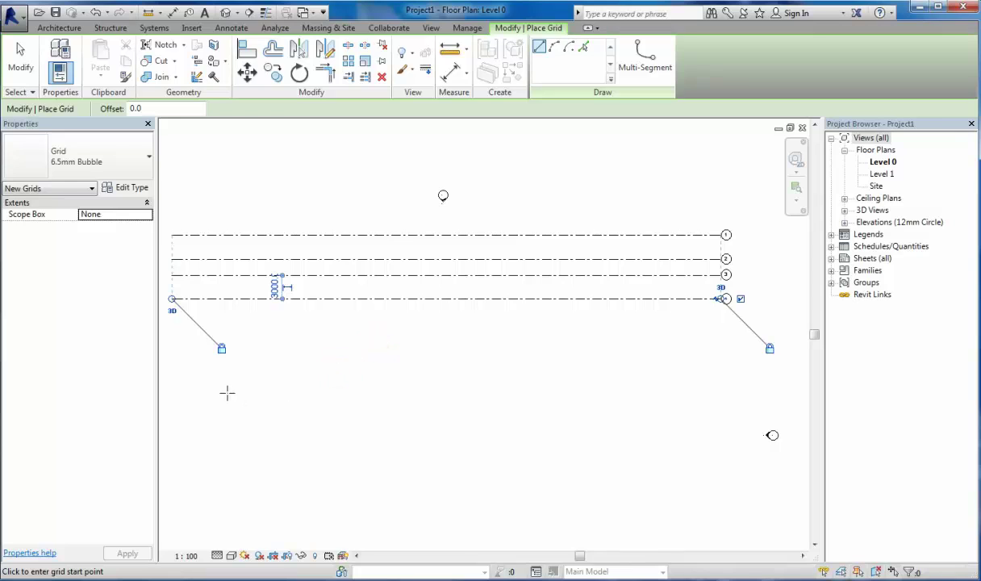
pyautogui.click(174, 303)
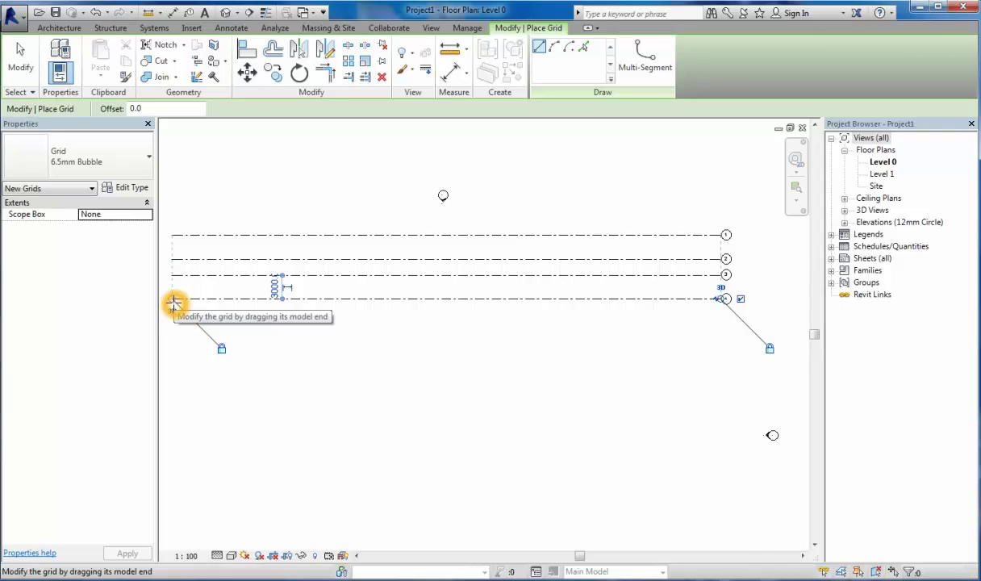
pyautogui.click(172, 366)
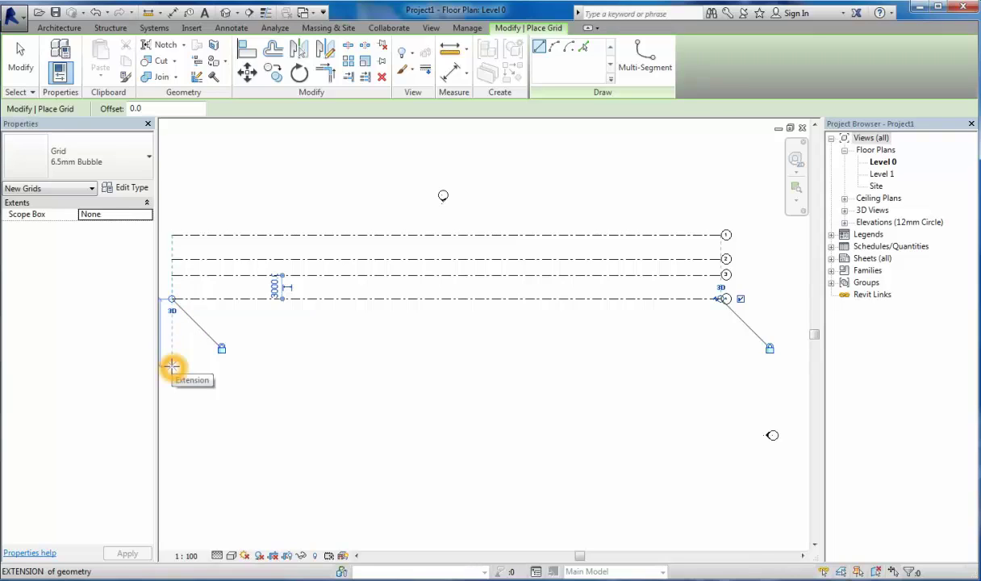
pyautogui.click(171, 367)
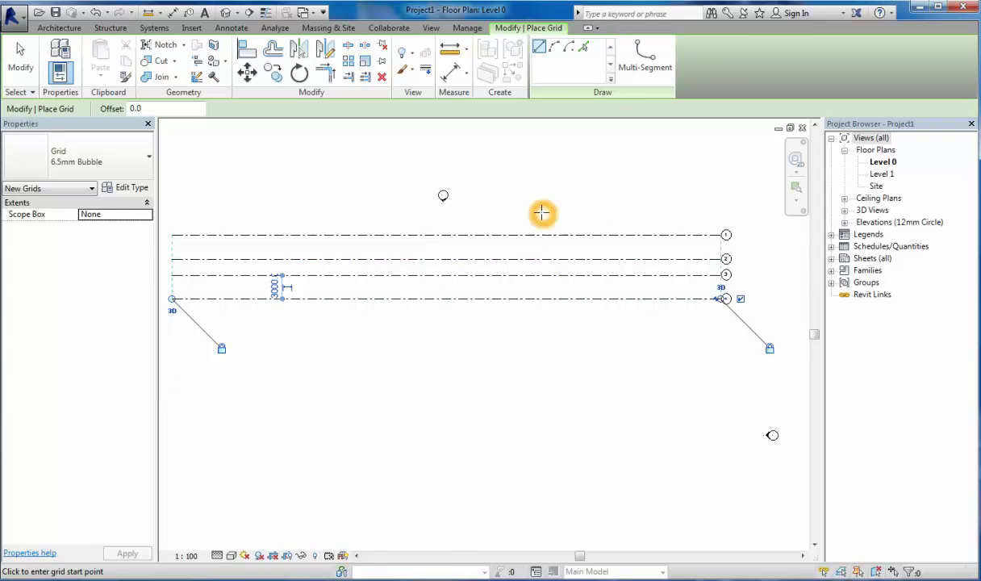
# Restart the Grid tool and add a grid 6000 below grid 4, ends aligned.
pyautogui.click(59, 28)
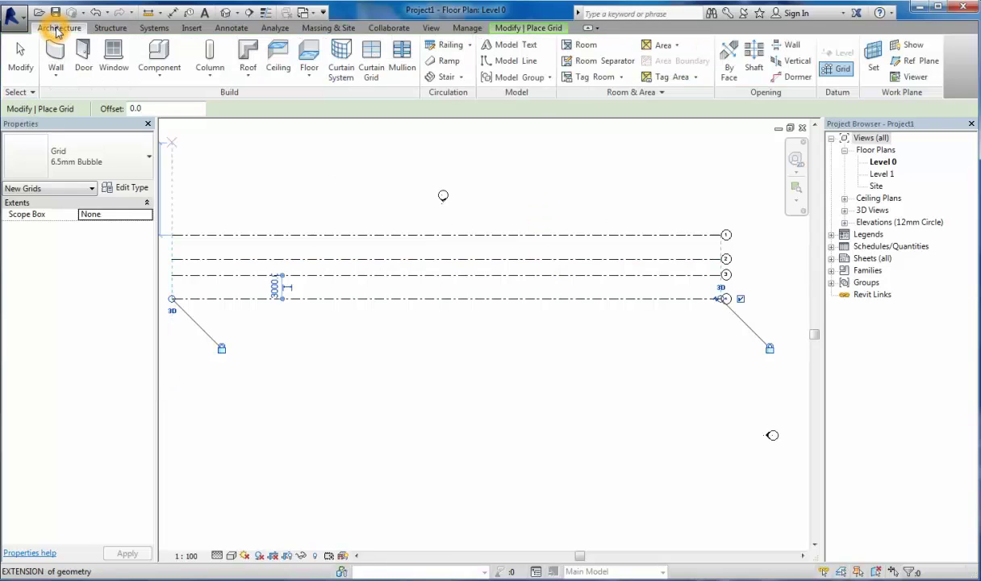
pyautogui.click(839, 68)
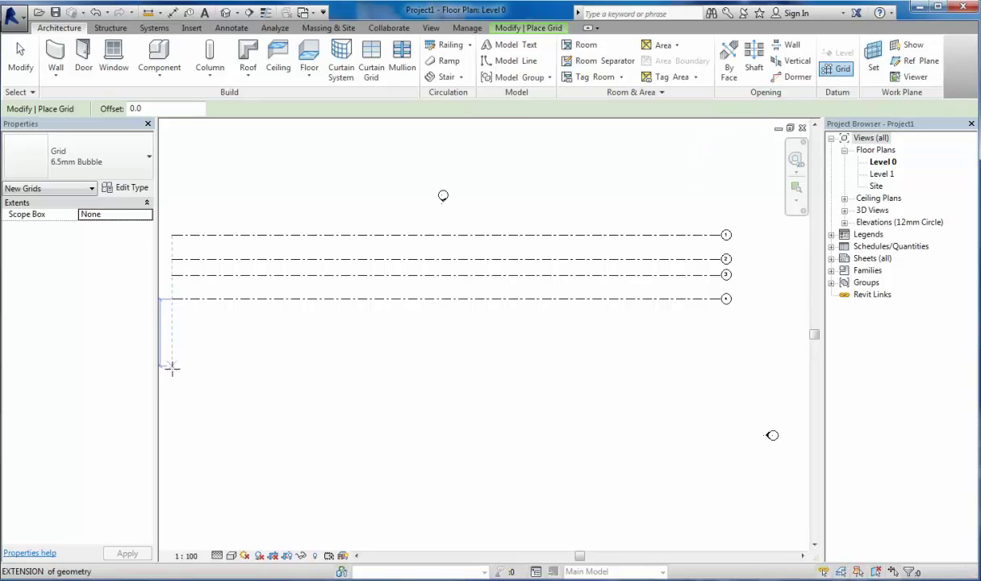
pyautogui.scroll(-2, 172, 368)
pyautogui.scroll(1, 170, 369)
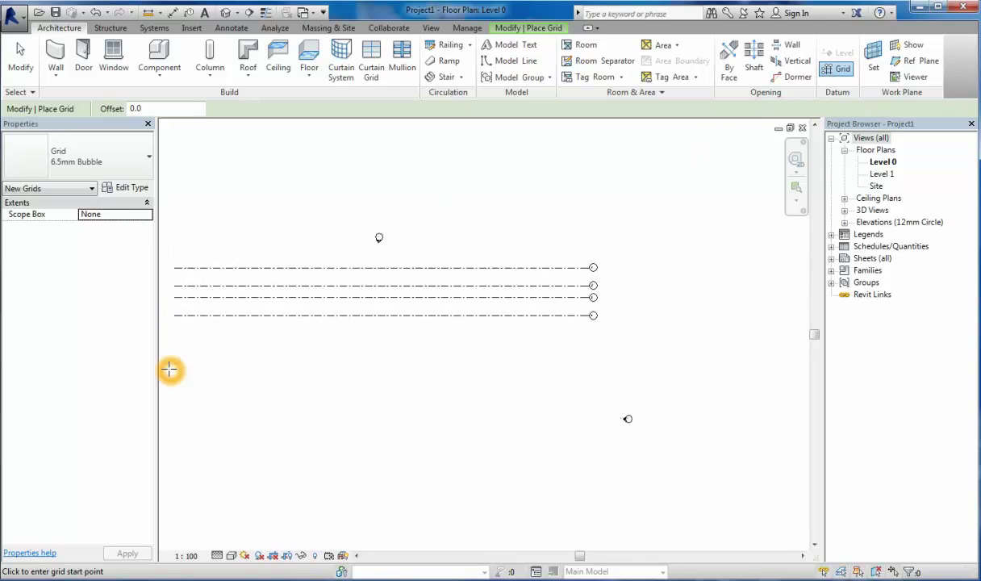
pyautogui.moveTo(203, 367); pyautogui.dragTo(292, 367, button='middle')
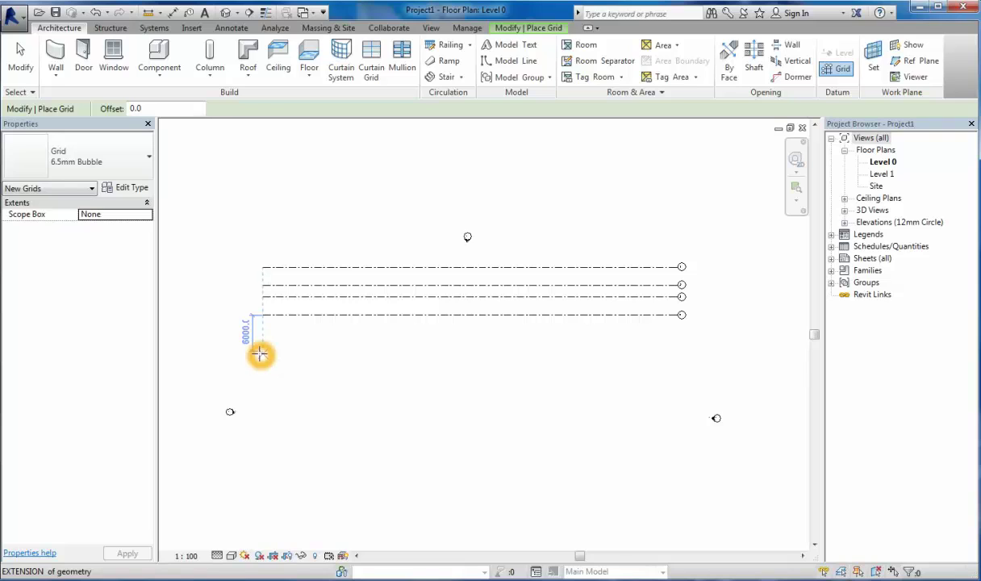
pyautogui.click(260, 353)
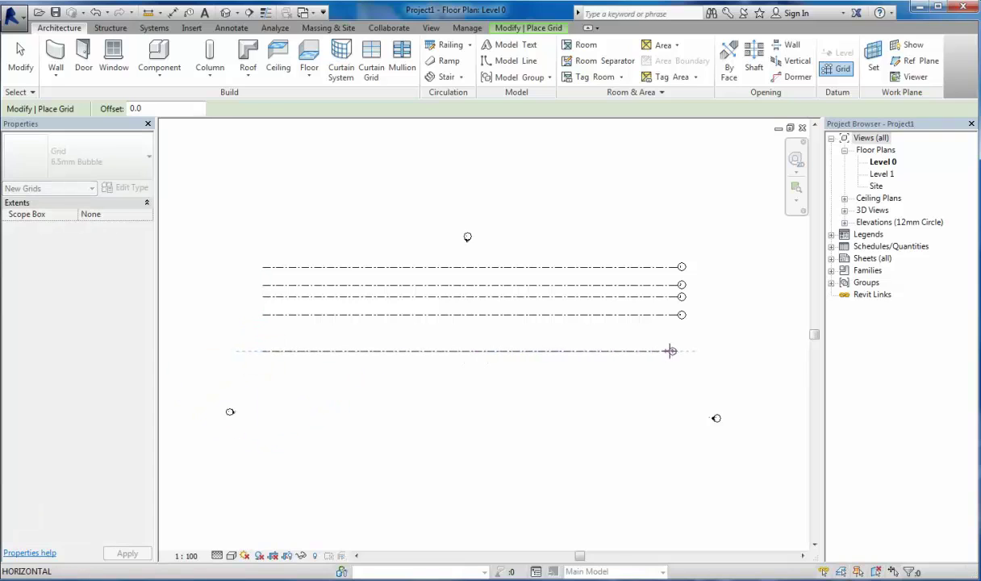
pyautogui.click(677, 349)
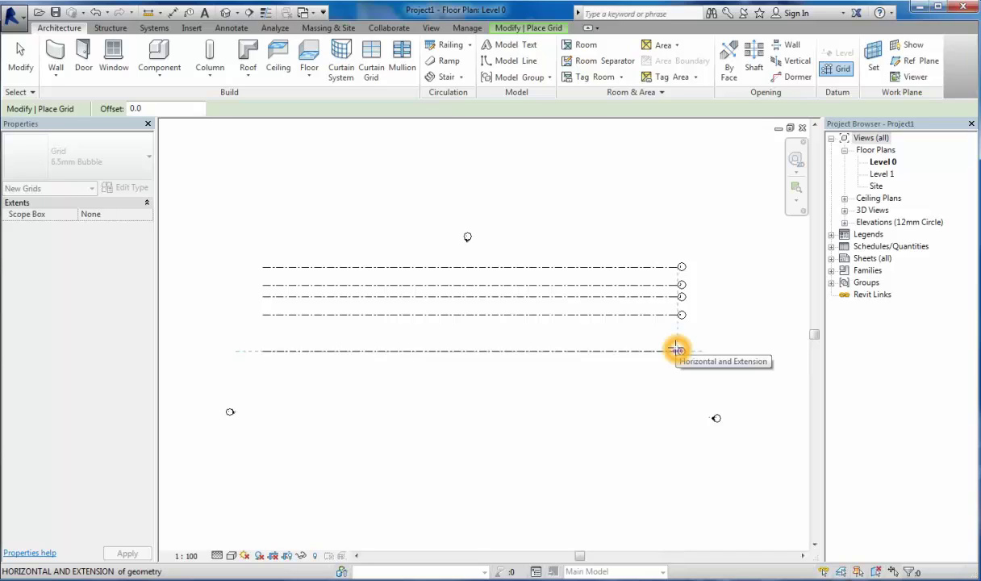
pyautogui.click(677, 349)
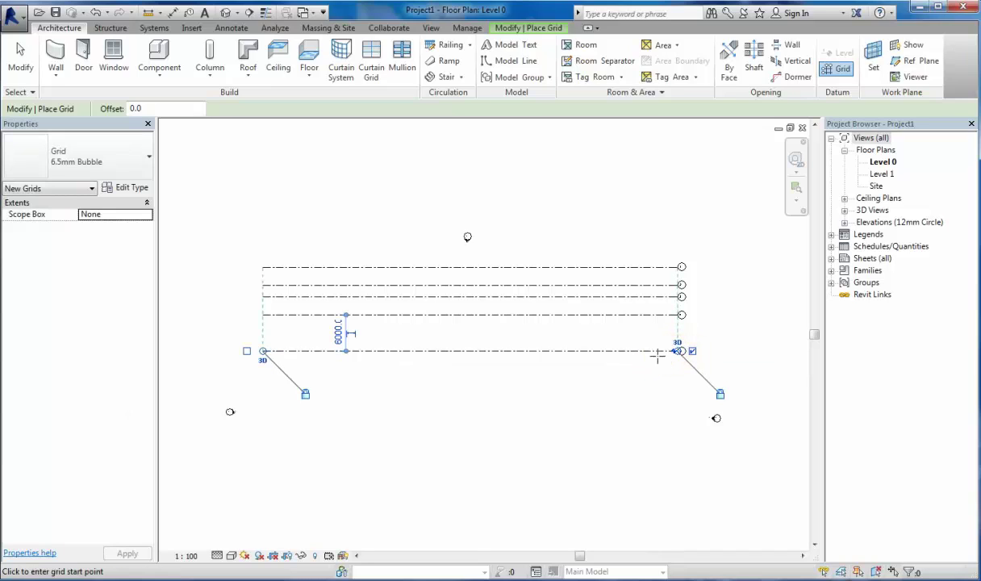
pyautogui.click(658, 355)
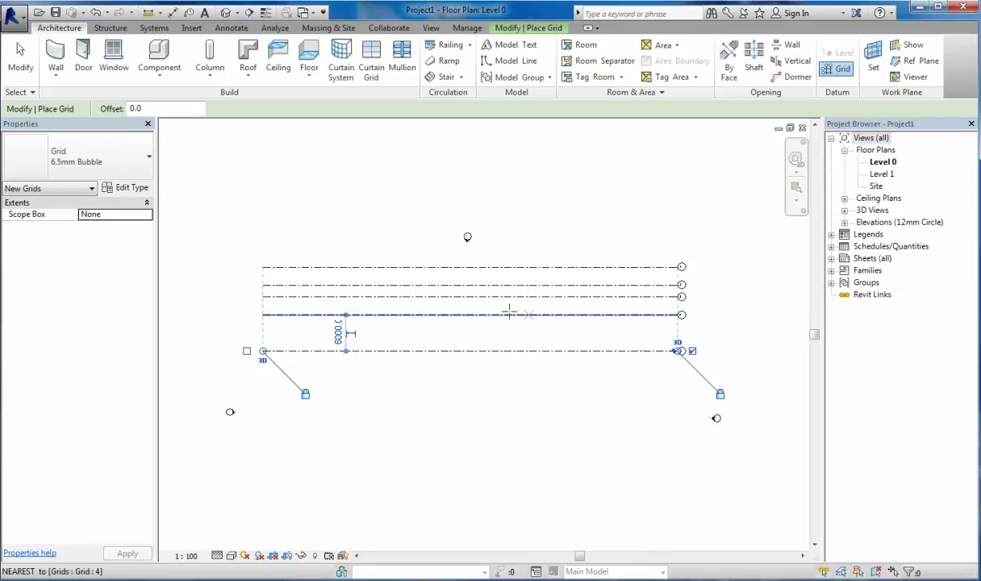
pyautogui.click(373, 245)
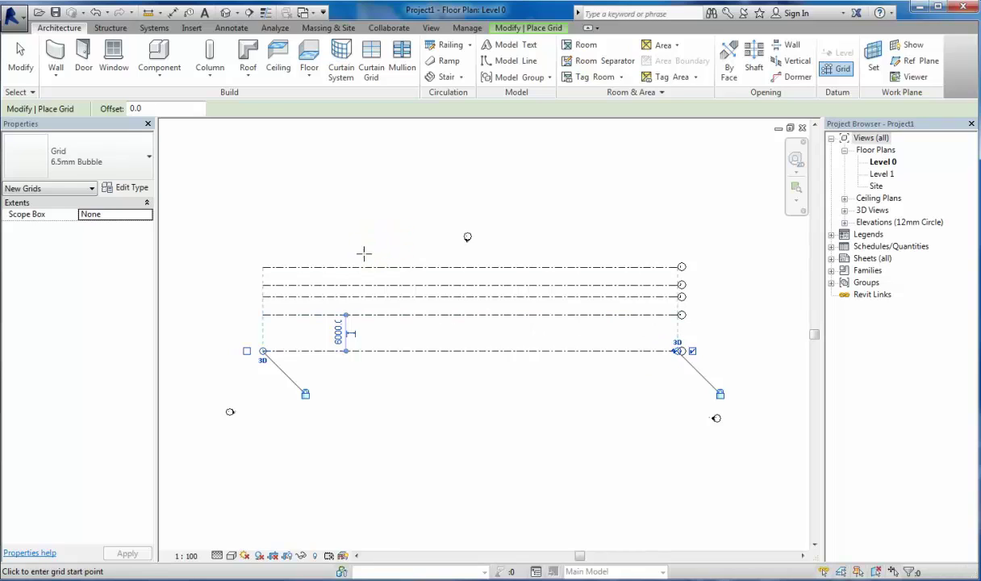
pyautogui.click(380, 236)
# Add grid 6 2000 above grid 1, its ends lined up with the other grids.
pyautogui.click(259, 261)
pyautogui.click(259, 258)
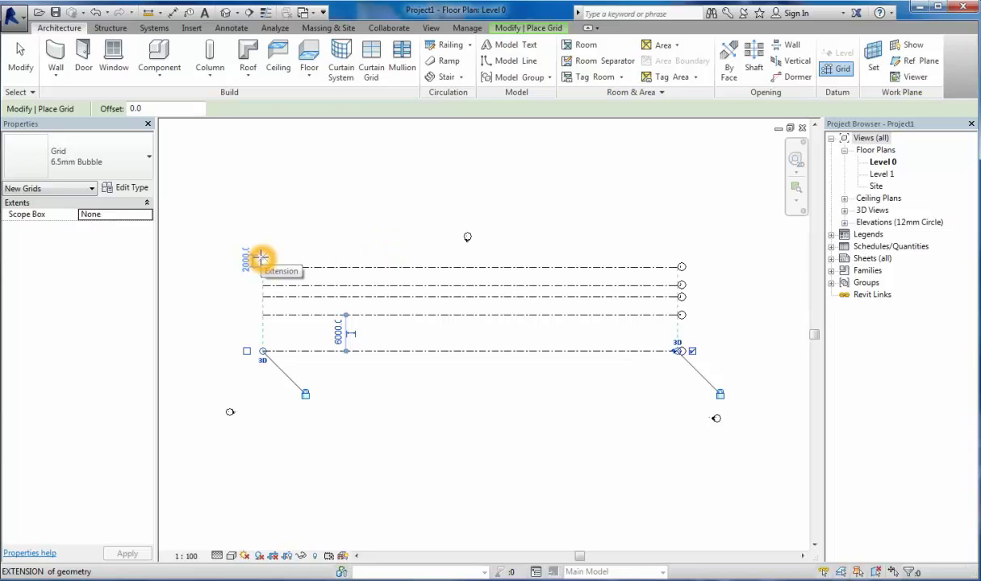
pyautogui.click(261, 258)
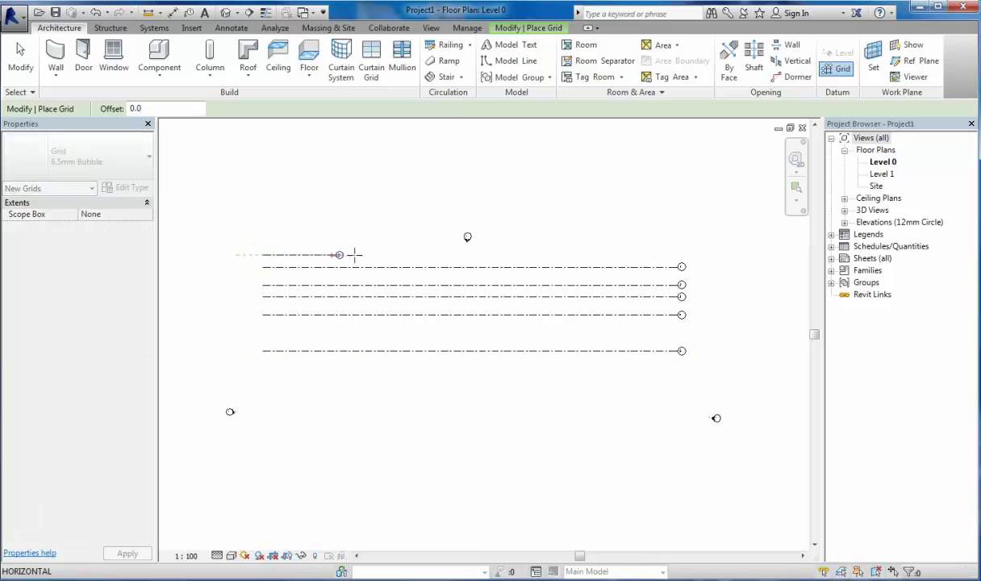
pyautogui.click(677, 250)
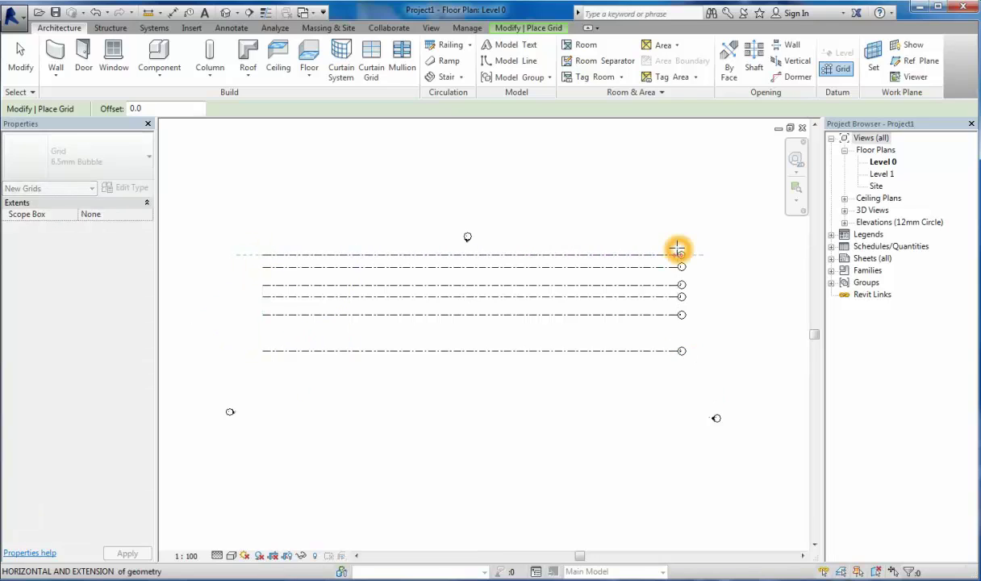
pyautogui.click(679, 251)
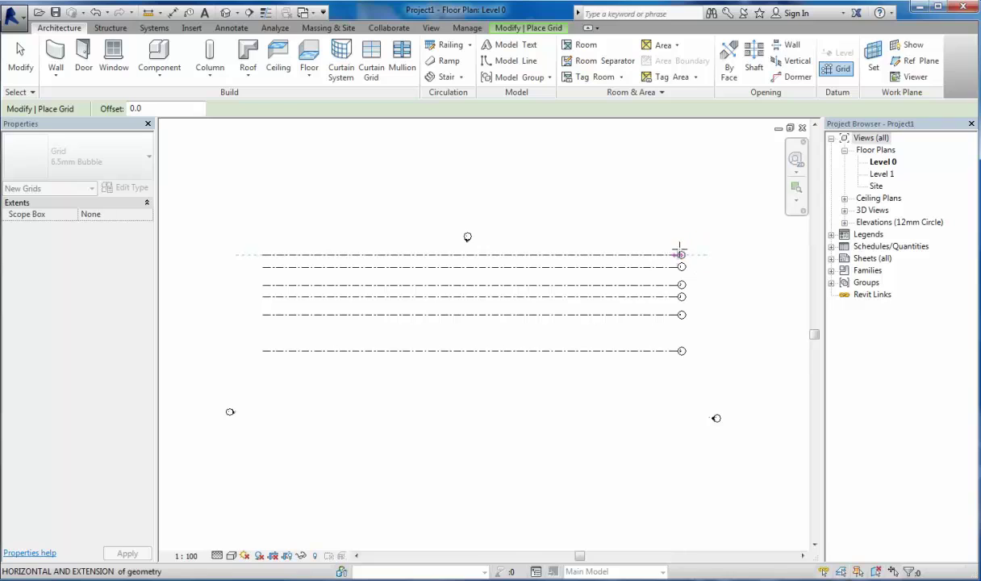
pyautogui.scroll(1, 679, 251)
pyautogui.scroll(2, 679, 250)
pyautogui.scroll(3, 679, 249)
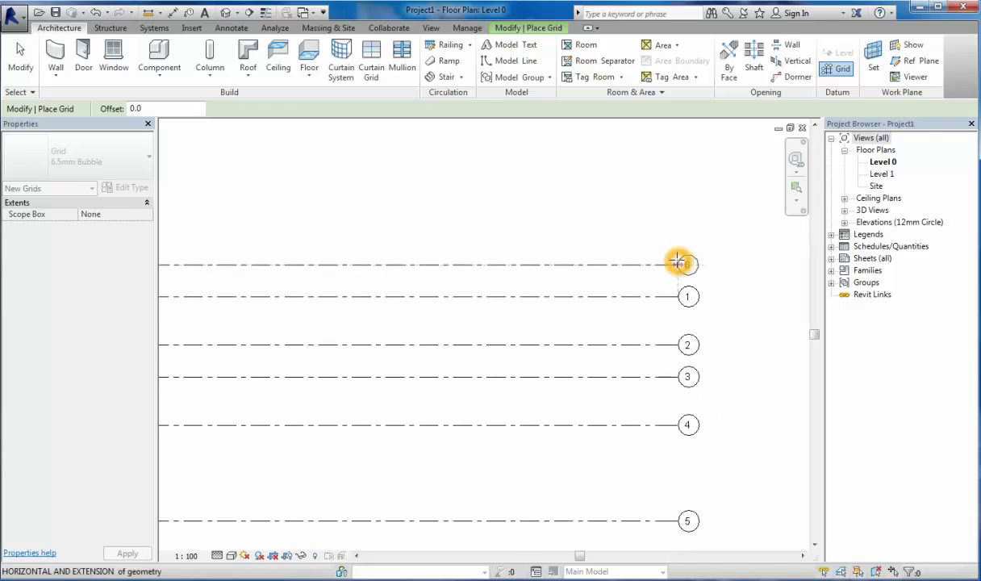
pyautogui.click(677, 264)
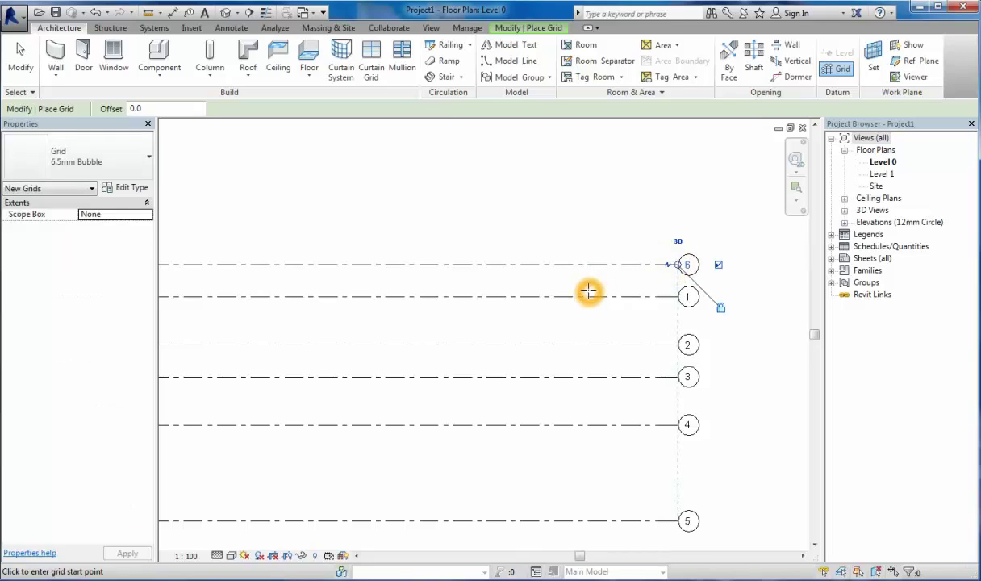
pyautogui.scroll(-1, 650, 294)
pyautogui.scroll(-2, 650, 294)
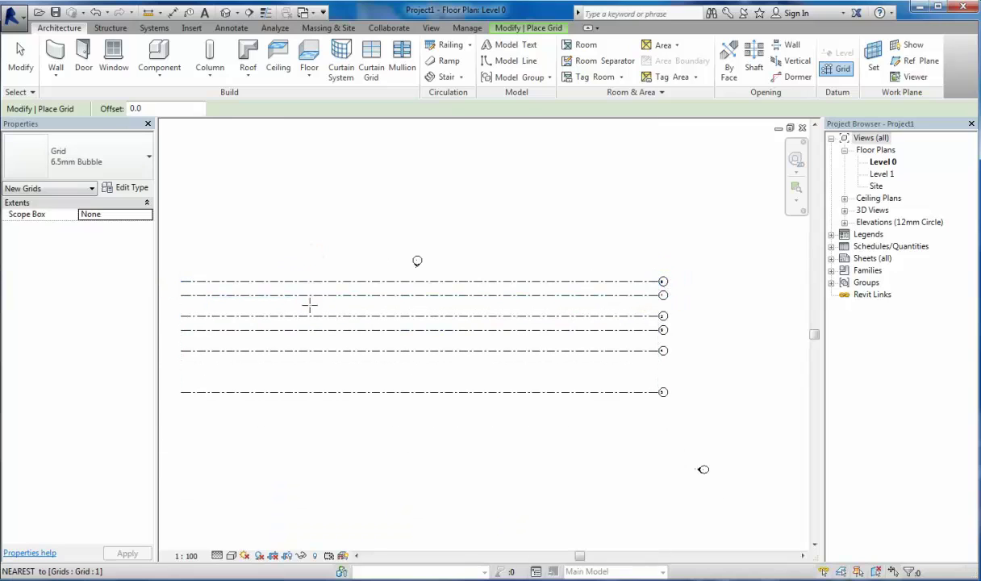
# Draw the first vertical grid from above the top grid to below the bottom one.
pyautogui.click(314, 275)
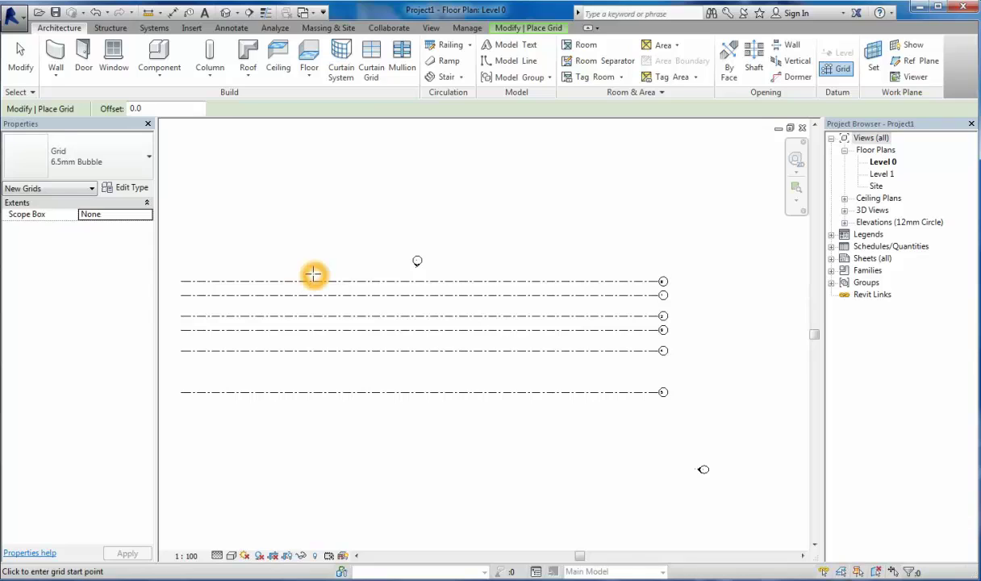
pyautogui.click(317, 273)
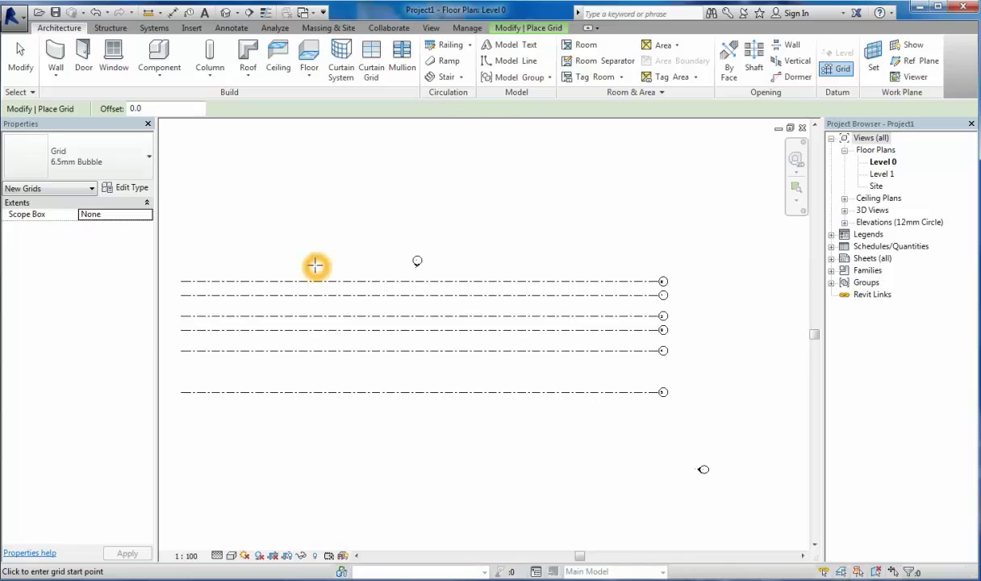
pyautogui.click(313, 274)
pyautogui.click(314, 275)
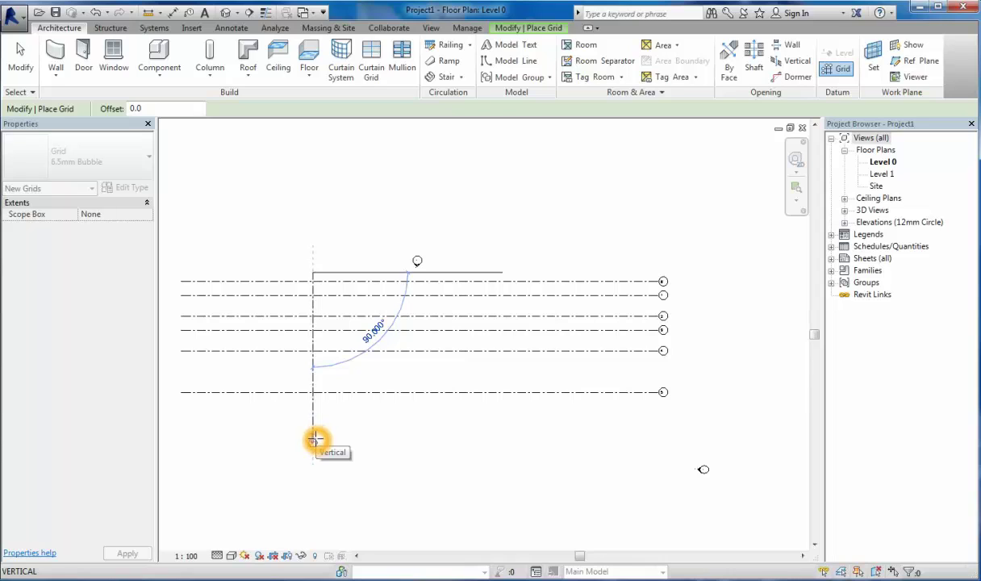
pyautogui.click(314, 438)
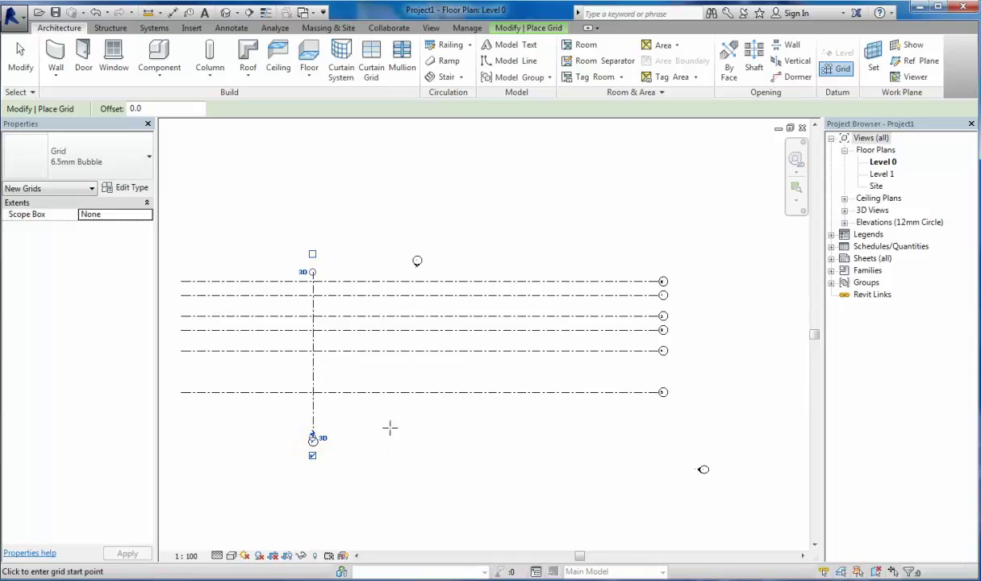
pyautogui.click(316, 277)
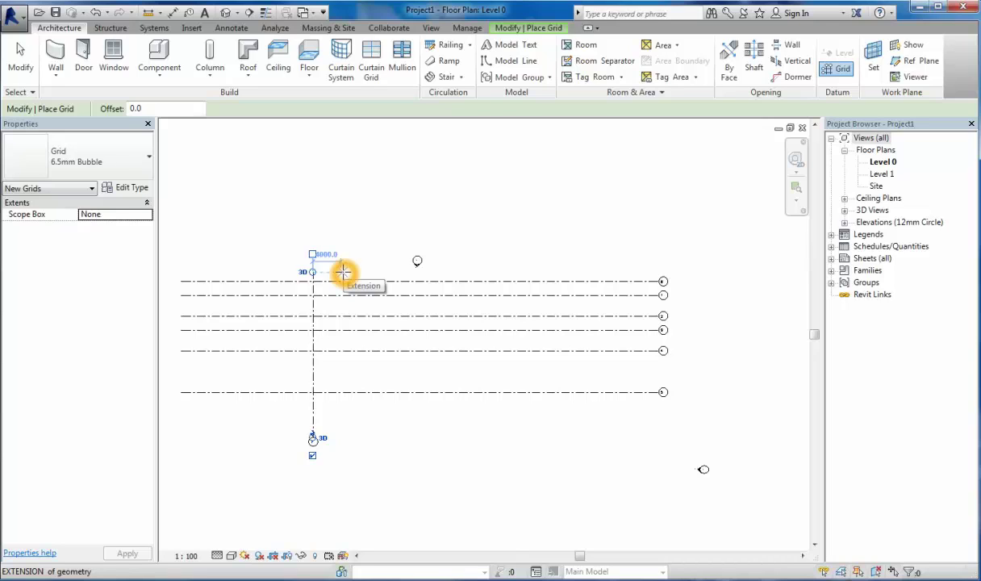
# Add three more vertical grids 4000 apart, ends aligned with the first.
pyautogui.click(343, 272)
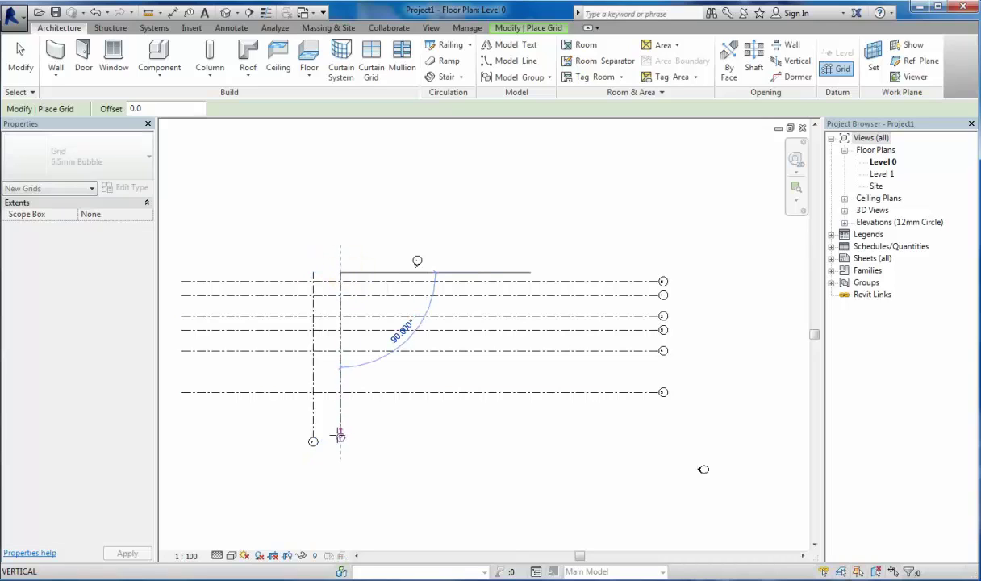
pyautogui.click(338, 441)
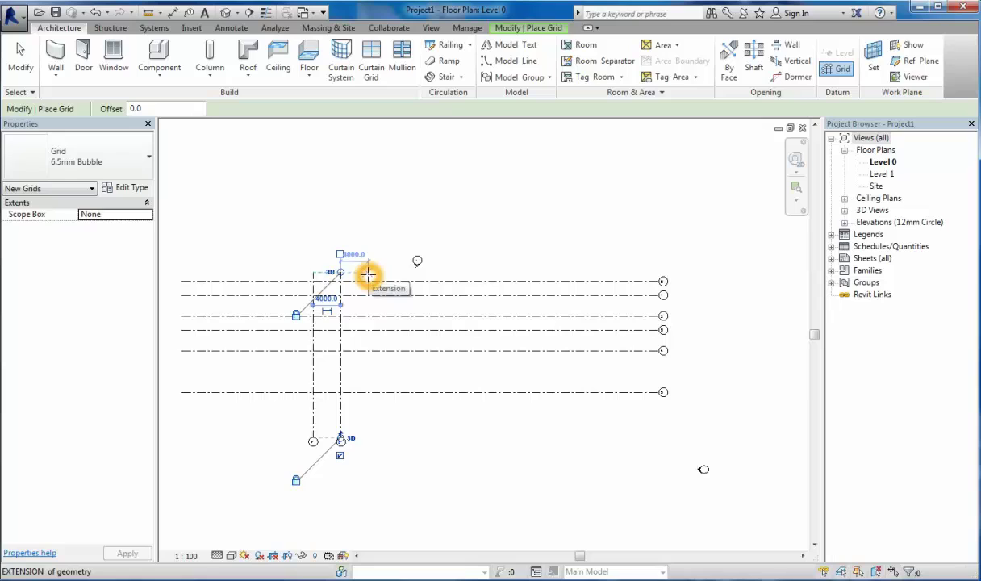
pyautogui.click(368, 275)
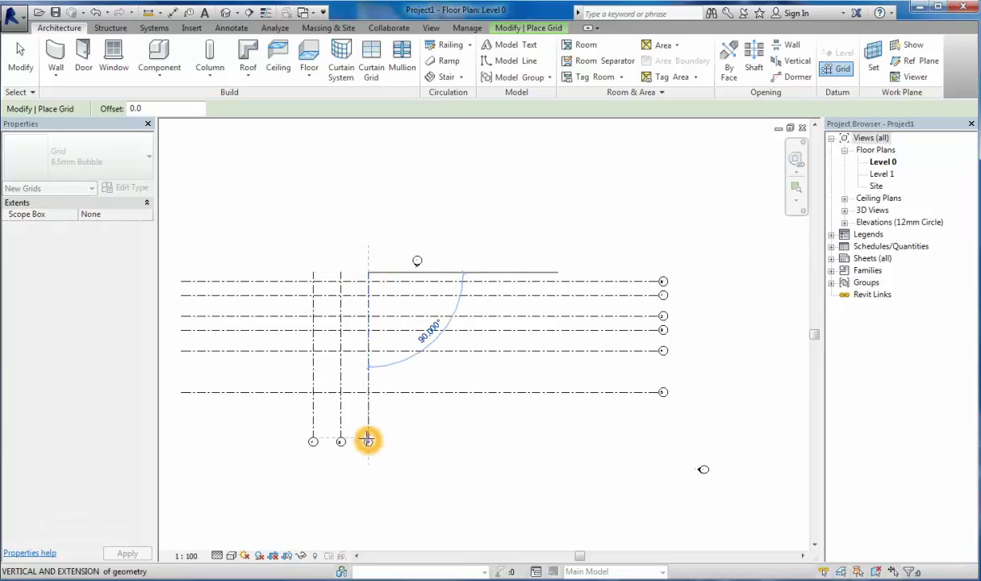
pyautogui.click(367, 437)
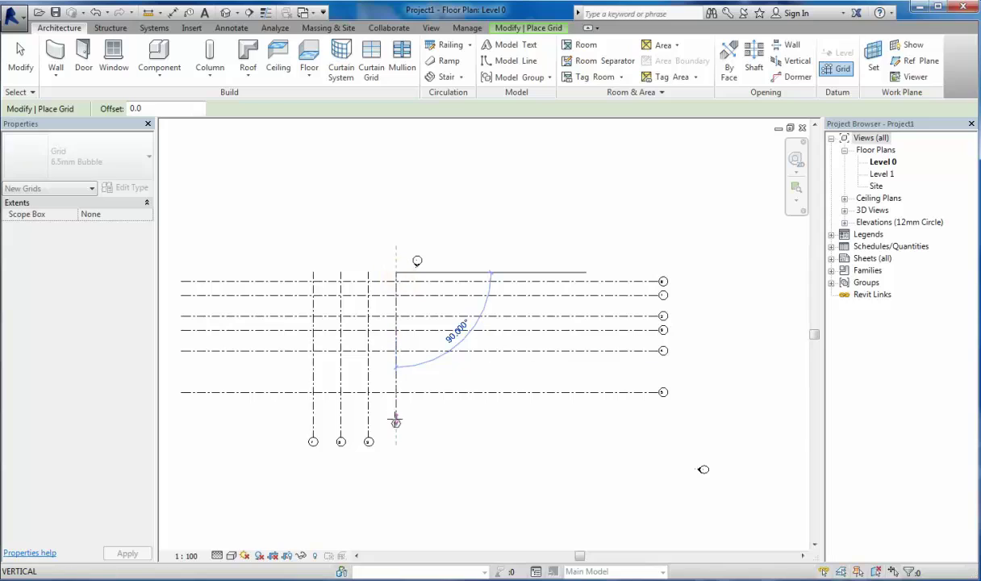
pyautogui.click(395, 438)
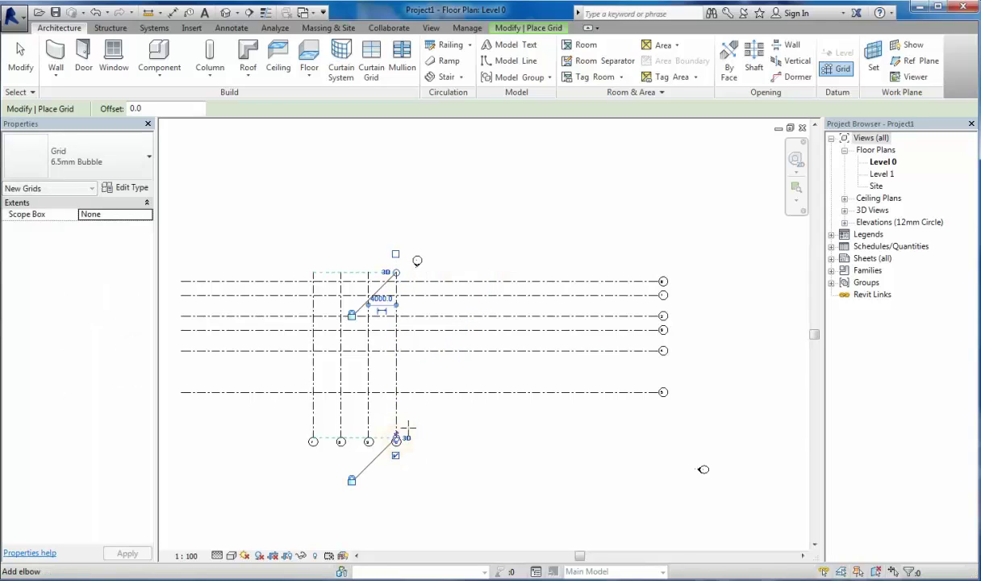
pyautogui.click(457, 369)
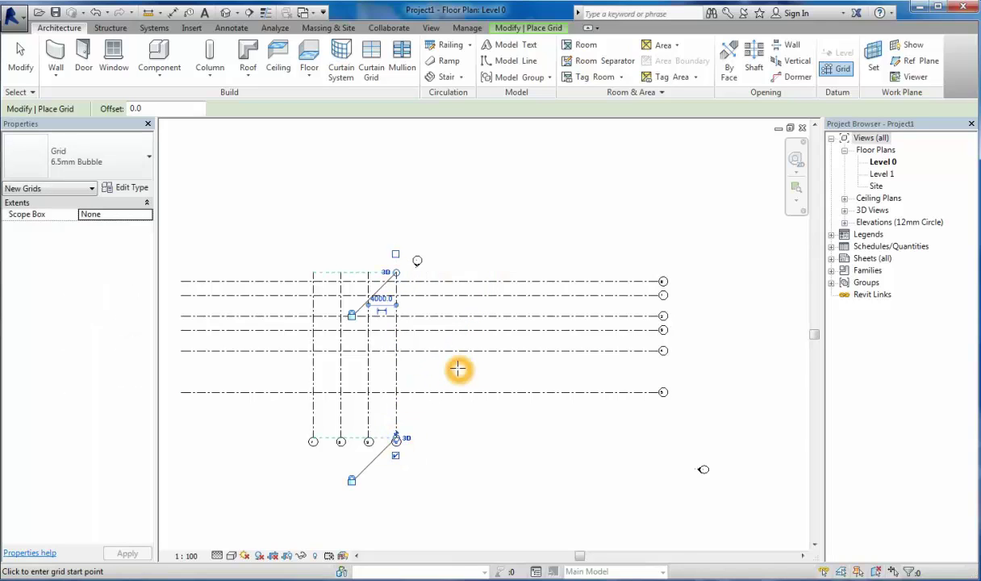
# Place a vertical grid 8000 right of the last, then another 4000 further right.
pyautogui.click(442, 274)
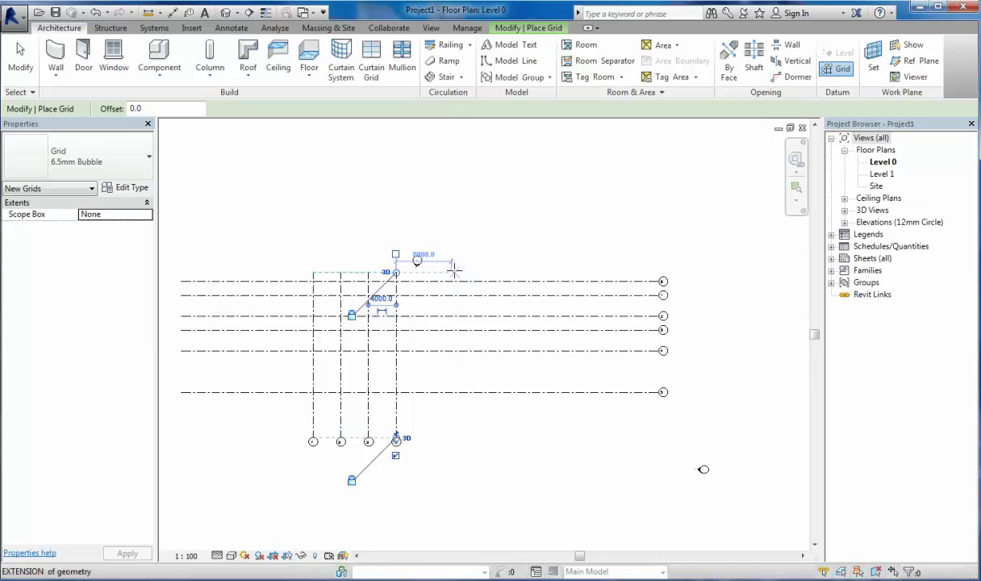
pyautogui.click(454, 271)
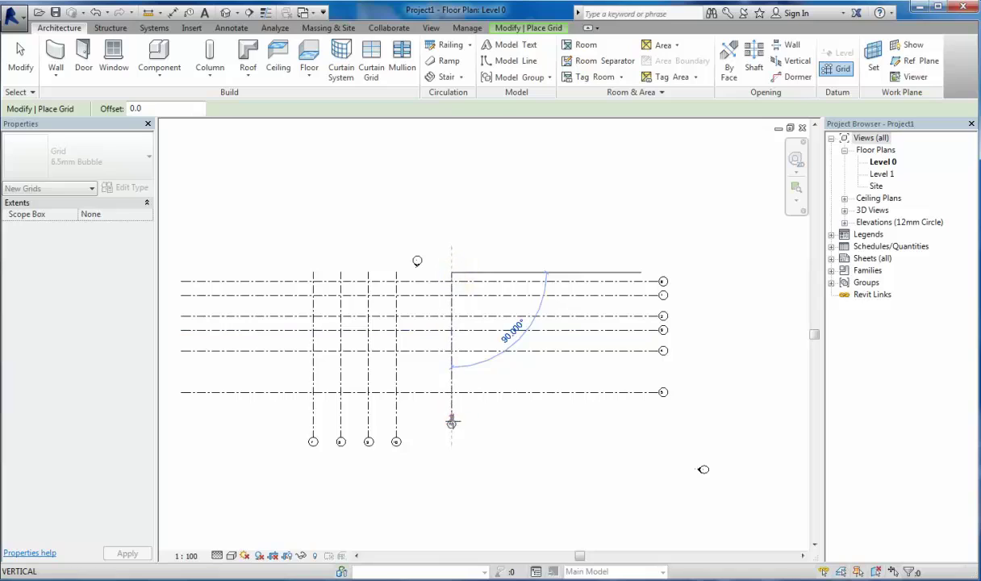
pyautogui.click(451, 437)
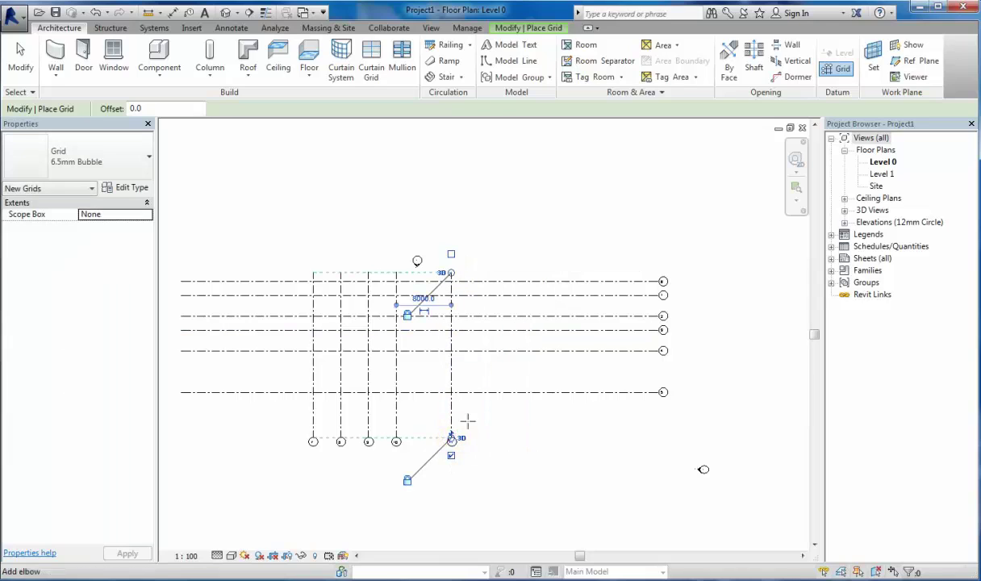
pyautogui.click(491, 312)
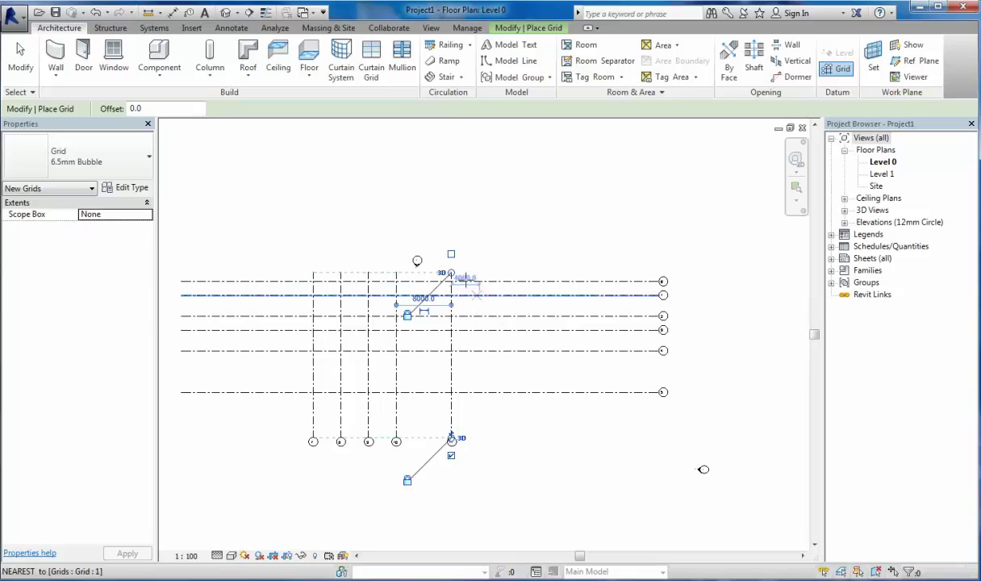
pyautogui.click(479, 276)
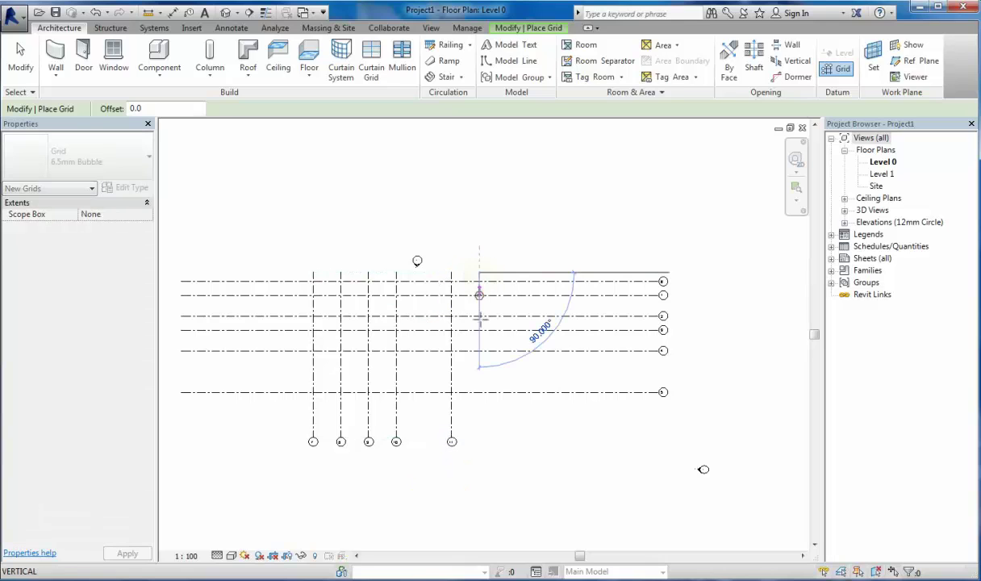
pyautogui.click(479, 440)
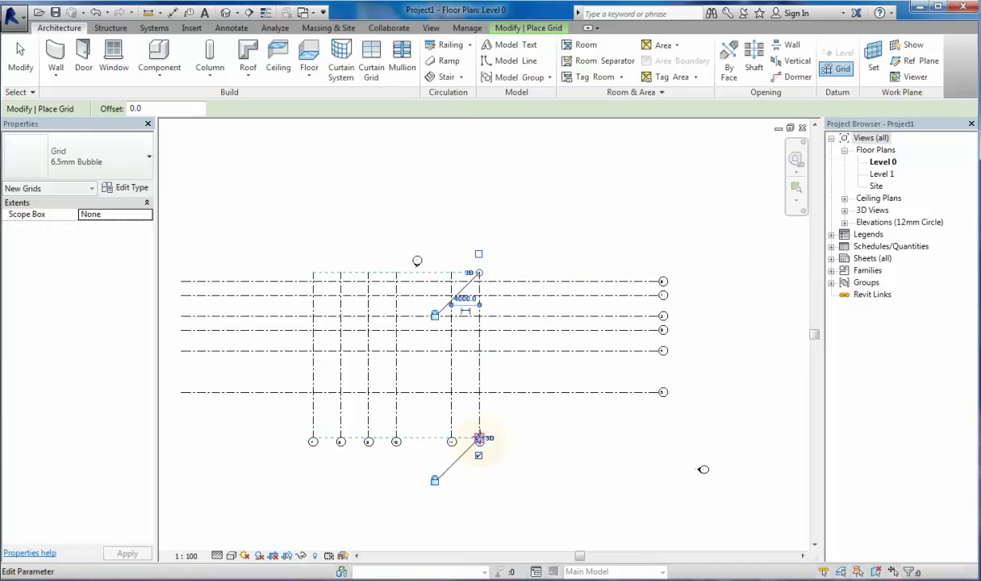
pyautogui.click(499, 356)
pyautogui.click(254, 302)
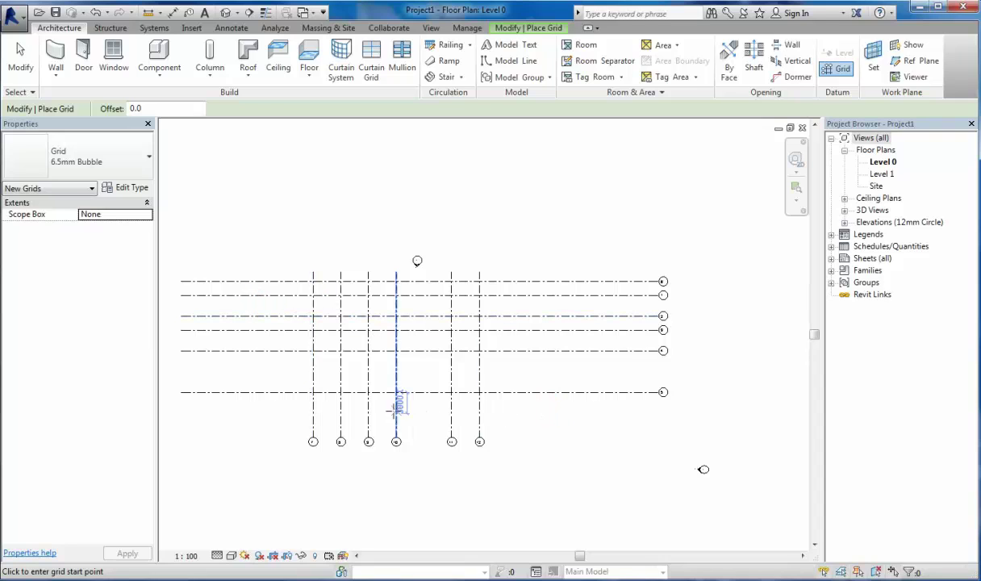
# Drag grid 5's right end inward so horizontal grids end just past the last vertical grid.
pyautogui.press('Escape')
pyautogui.press('Escape')
pyautogui.click(628, 395)
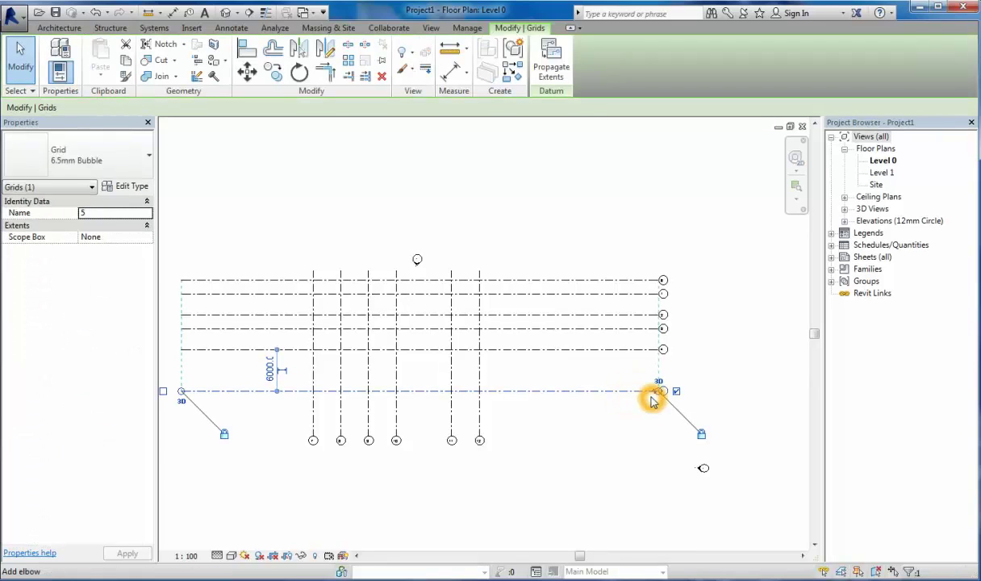
pyautogui.click(658, 396)
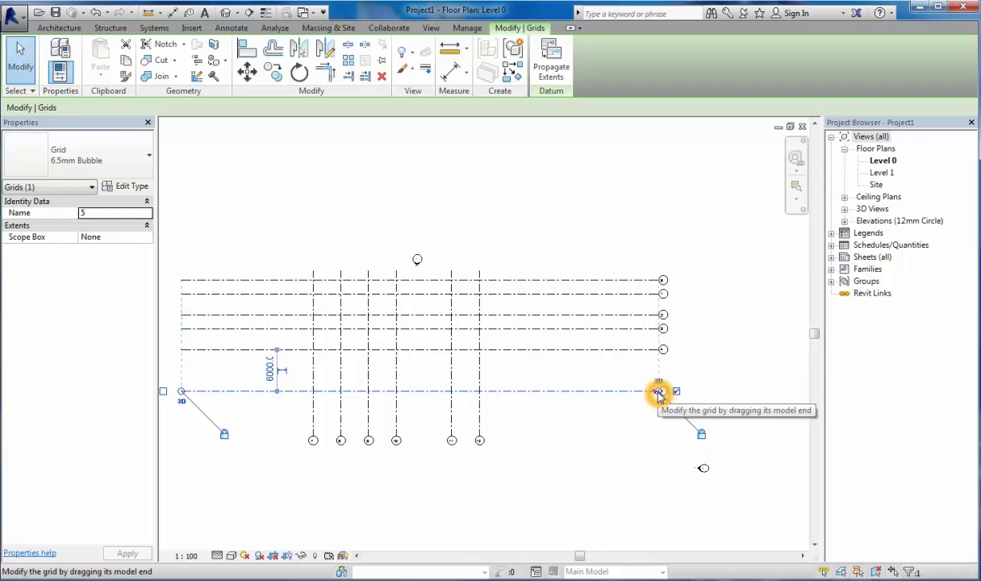
pyautogui.moveTo(659, 391); pyautogui.dragTo(521, 394)
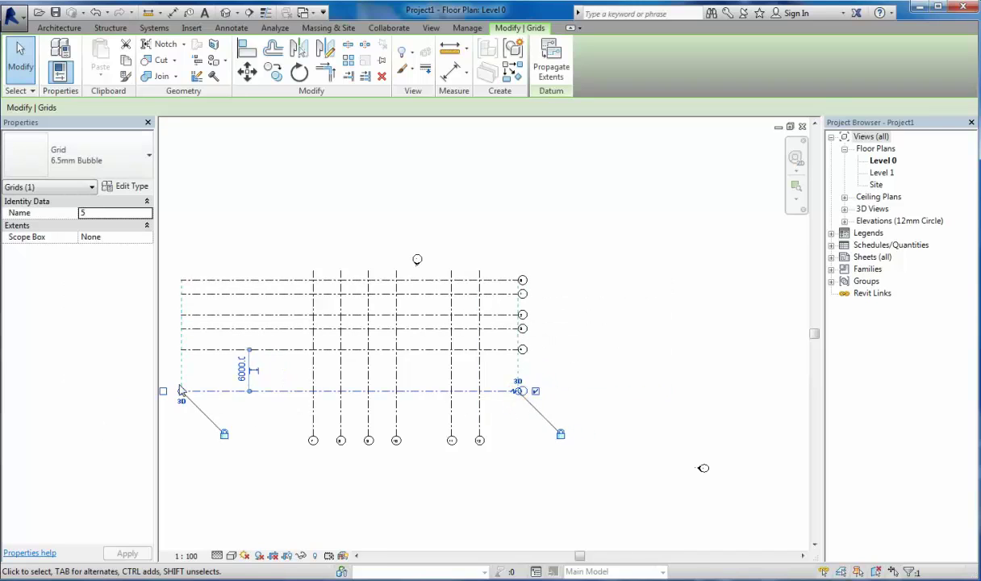
pyautogui.scroll(2, 194, 406)
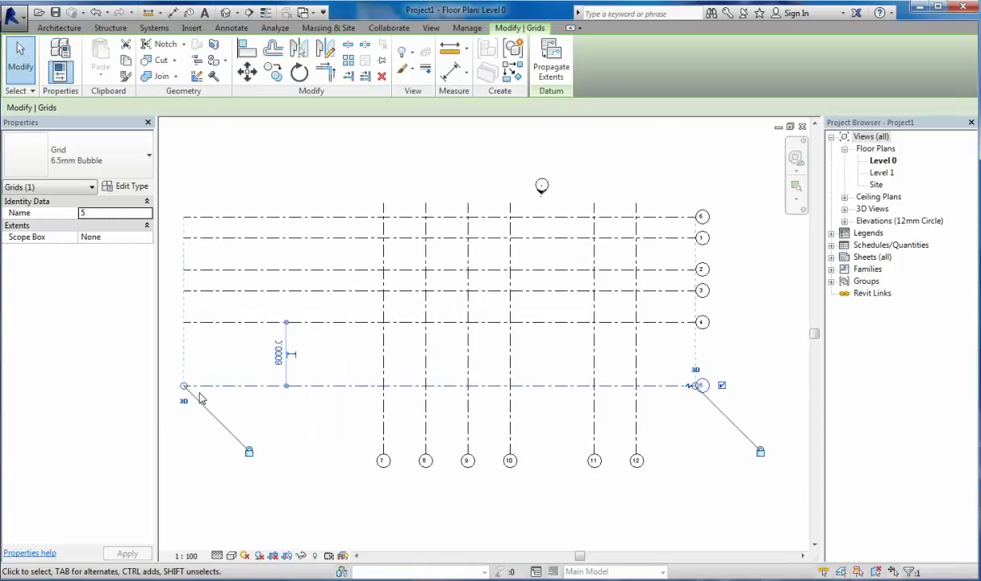
pyautogui.scroll(2, 242, 415)
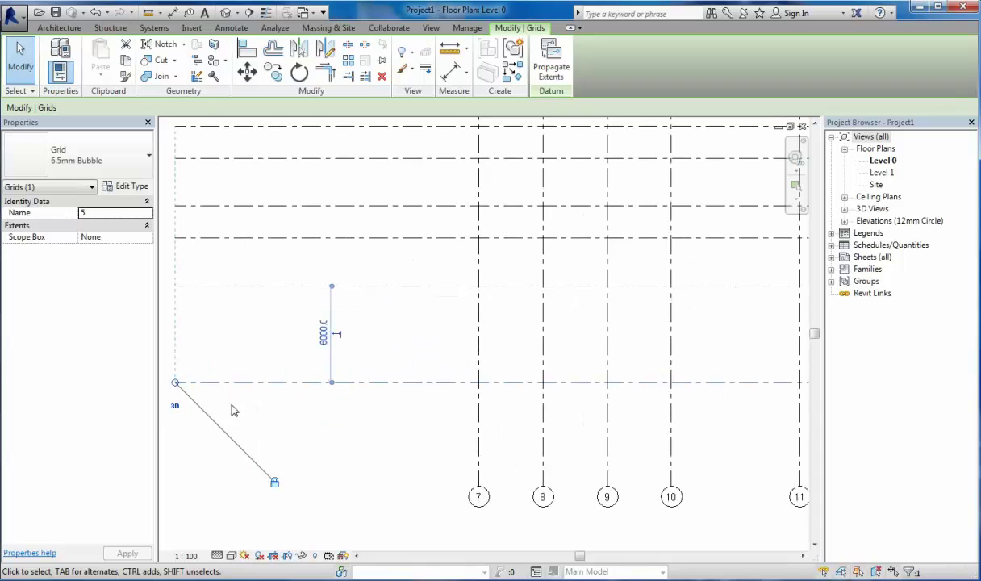
# Raise the vertical grids' bubble ends via grid 7 and pull the horizontal grids' left ends in.
pyautogui.click(458, 456)
pyautogui.click(480, 469)
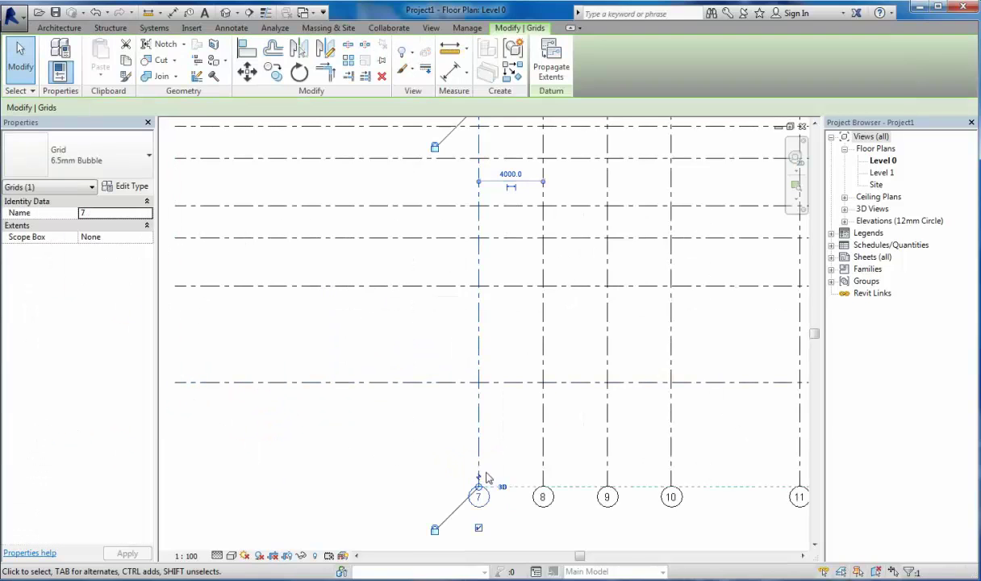
pyautogui.click(480, 489)
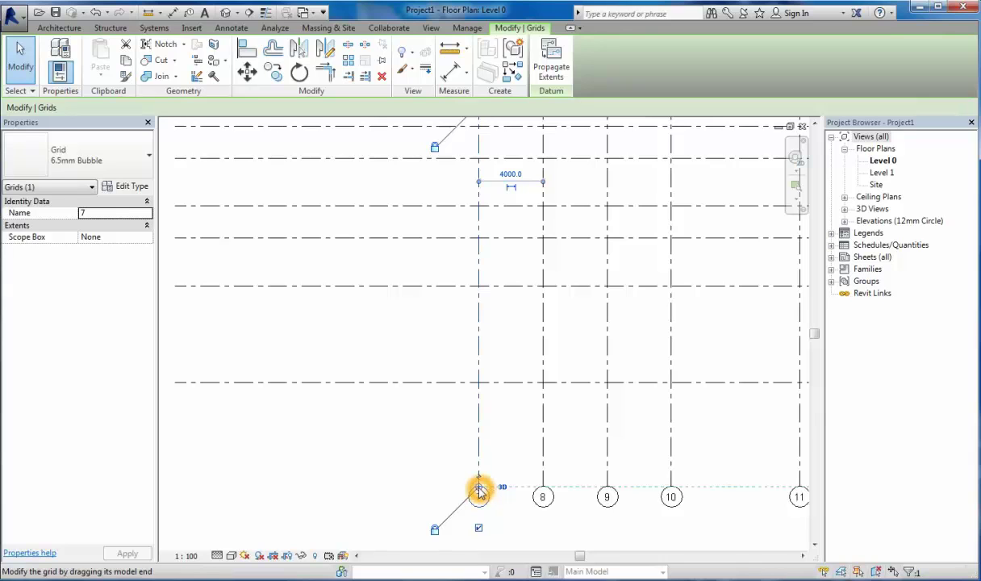
pyautogui.moveTo(479, 491); pyautogui.dragTo(476, 428)
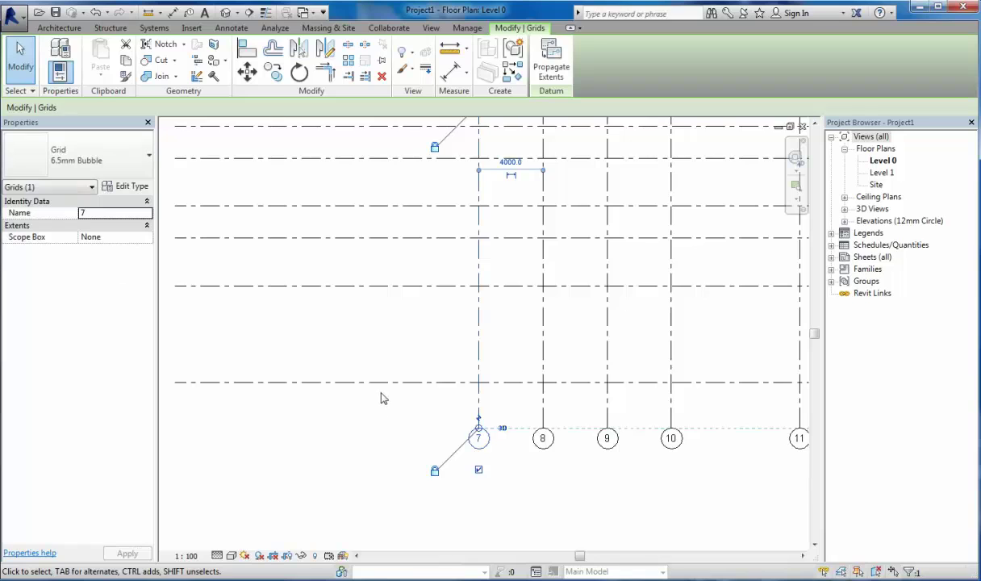
pyautogui.click(383, 383)
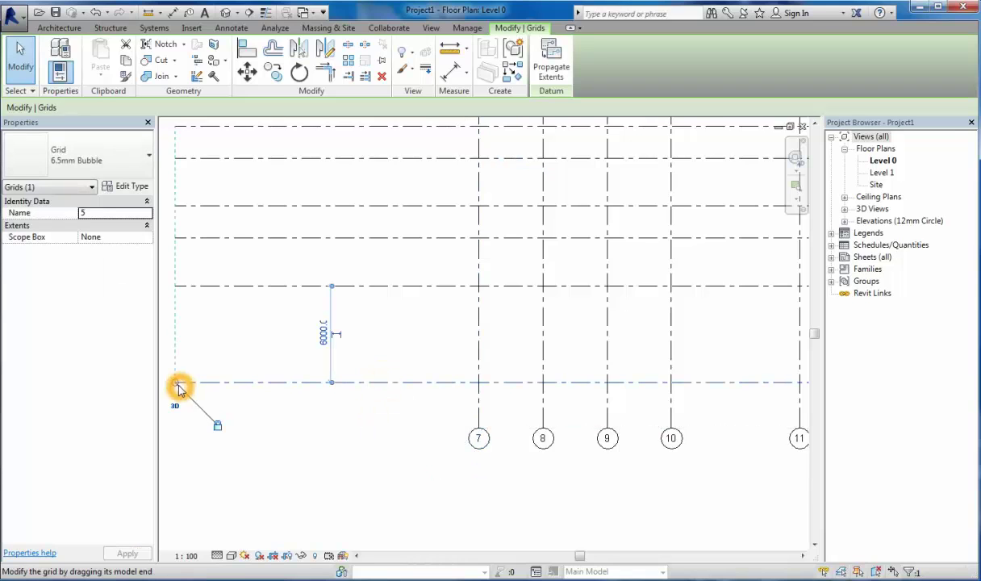
pyautogui.moveTo(175, 382); pyautogui.dragTo(348, 387)
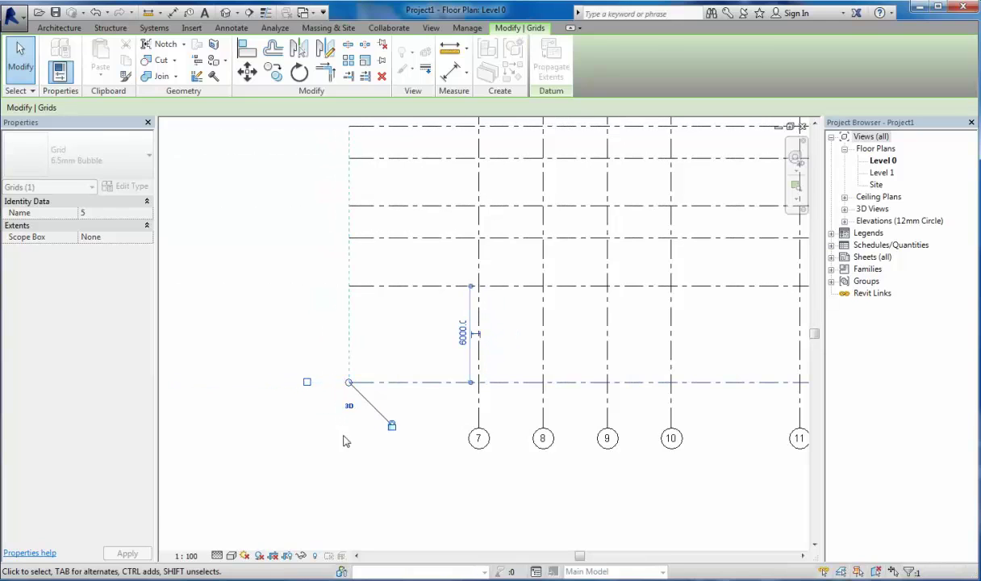
pyautogui.scroll(-3, 306, 444)
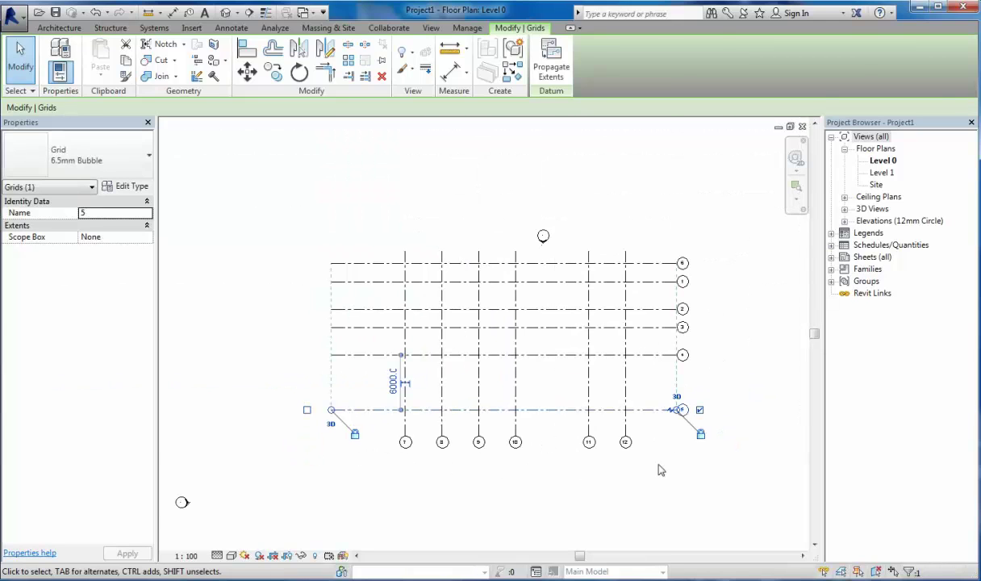
pyautogui.click(680, 472)
pyautogui.scroll(-1, 645, 469)
pyautogui.scroll(-1, 555, 471)
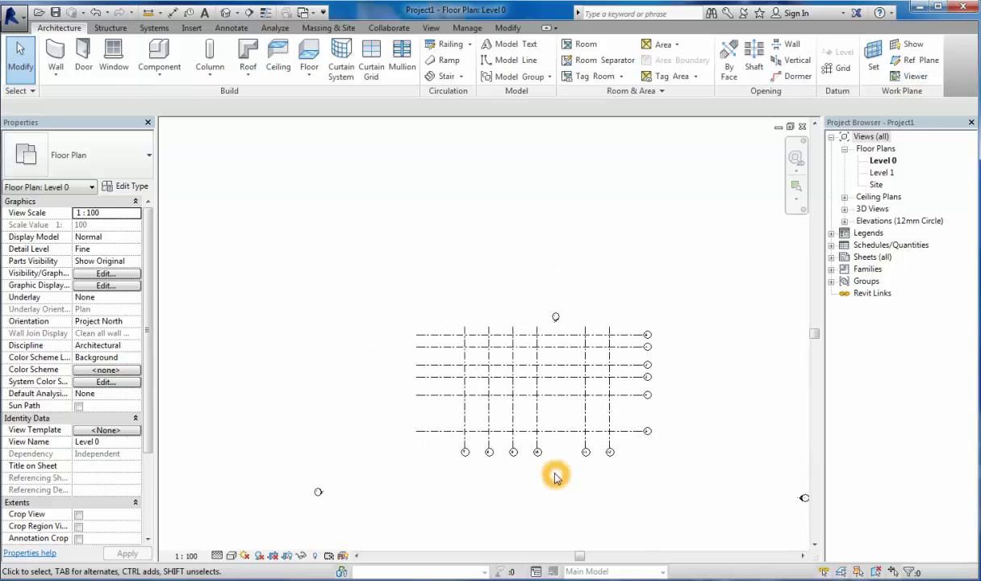
pyautogui.scroll(-1, 476, 454)
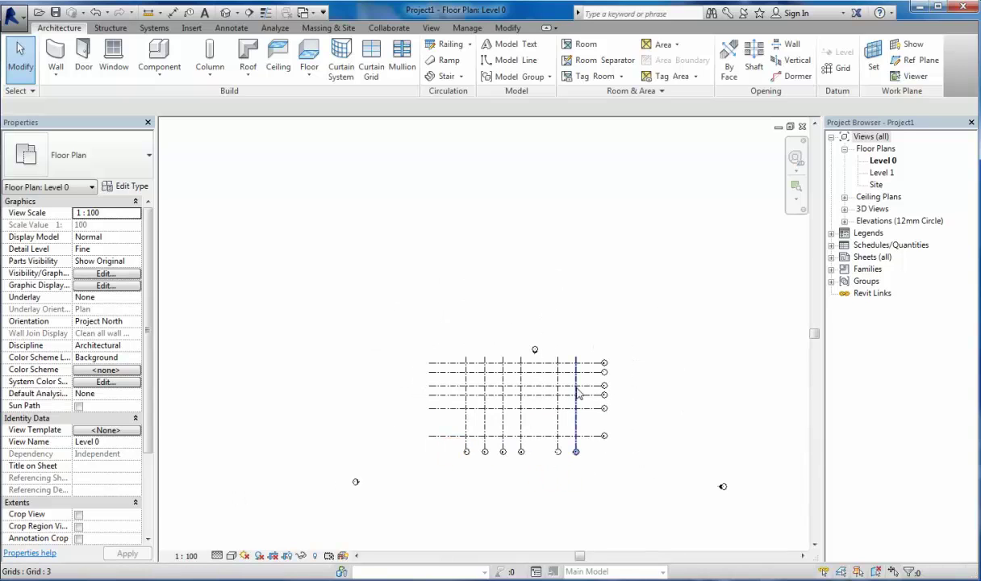
pyautogui.scroll(2, 576, 388)
pyautogui.scroll(2, 536, 354)
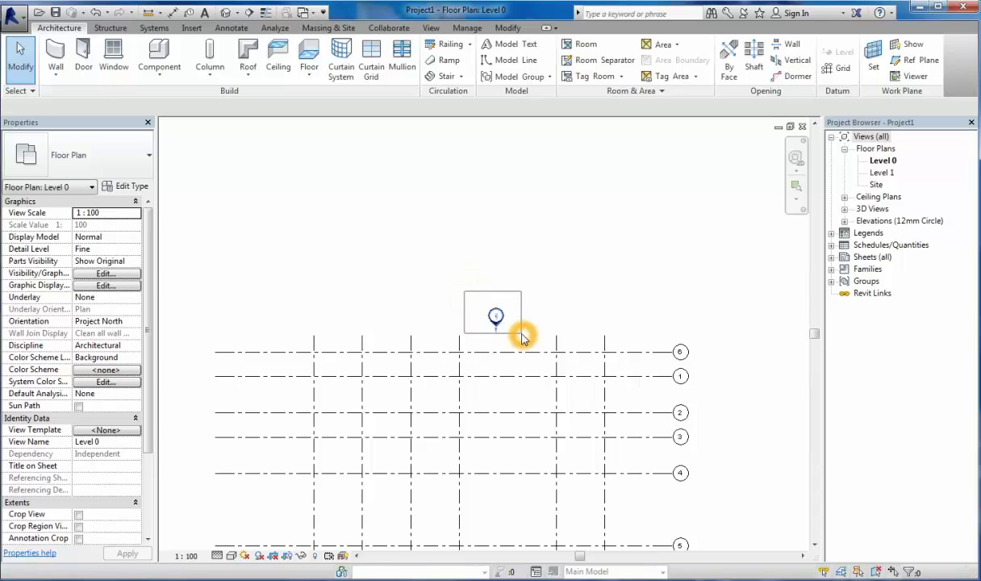
pyautogui.moveTo(465, 296)
pyautogui.mouseDown()
pyautogui.moveTo(522, 342)
pyautogui.moveTo(499, 231)
pyautogui.mouseUp()
pyautogui.scroll(-2, 564, 297)
pyautogui.scroll(-1, 561, 294)
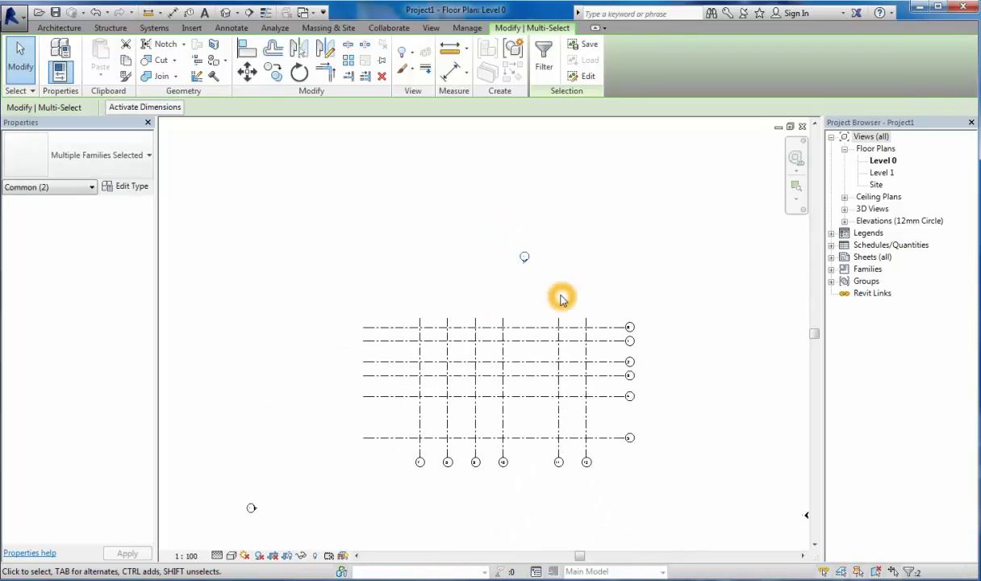
pyautogui.scroll(-1, 484, 386)
pyautogui.scroll(1, 517, 342)
pyautogui.click(544, 384)
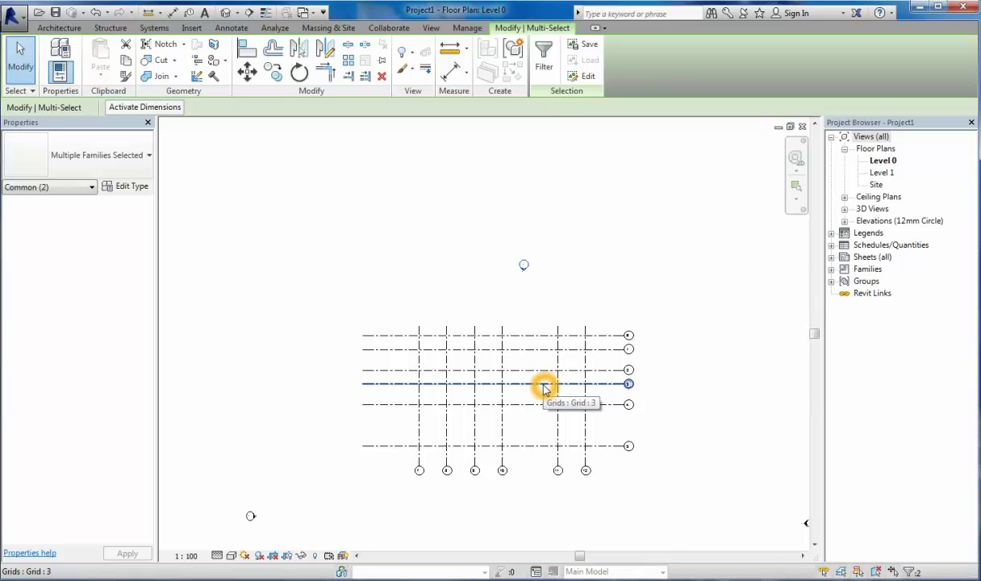
pyautogui.click(562, 390)
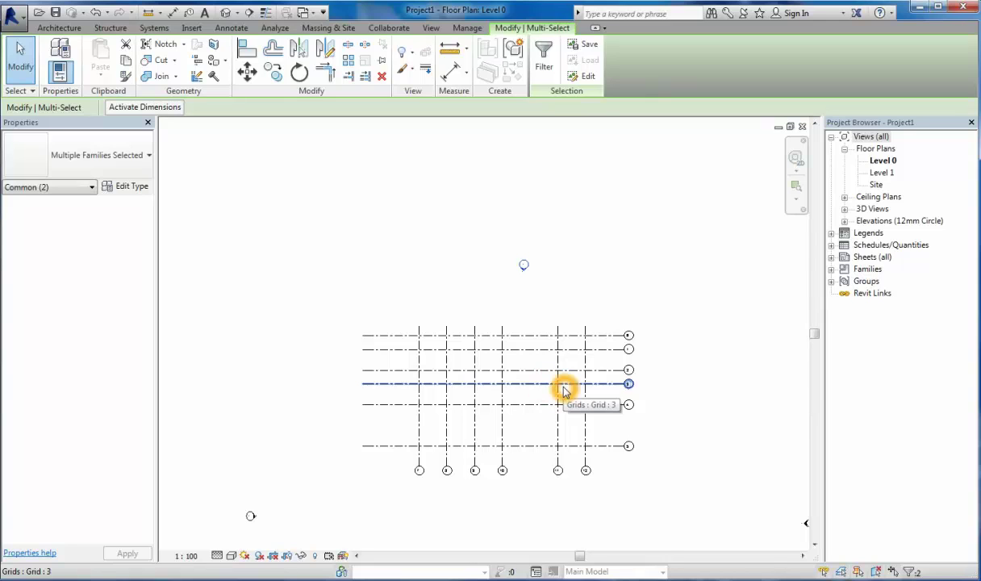
pyautogui.press('Escape')
pyautogui.click(648, 414)
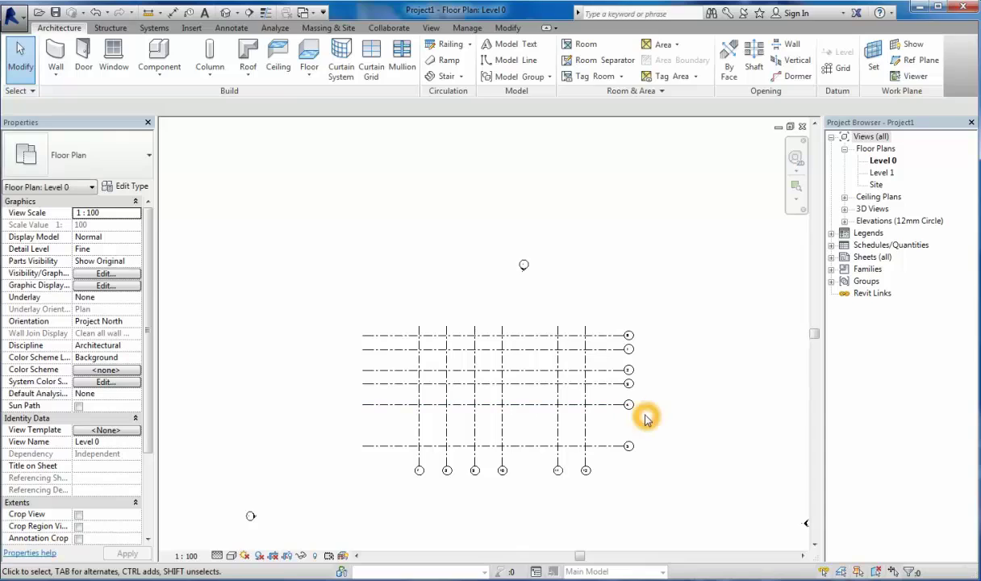
pyautogui.click(674, 405)
pyautogui.click(722, 372)
pyautogui.click(789, 315)
pyautogui.click(842, 56)
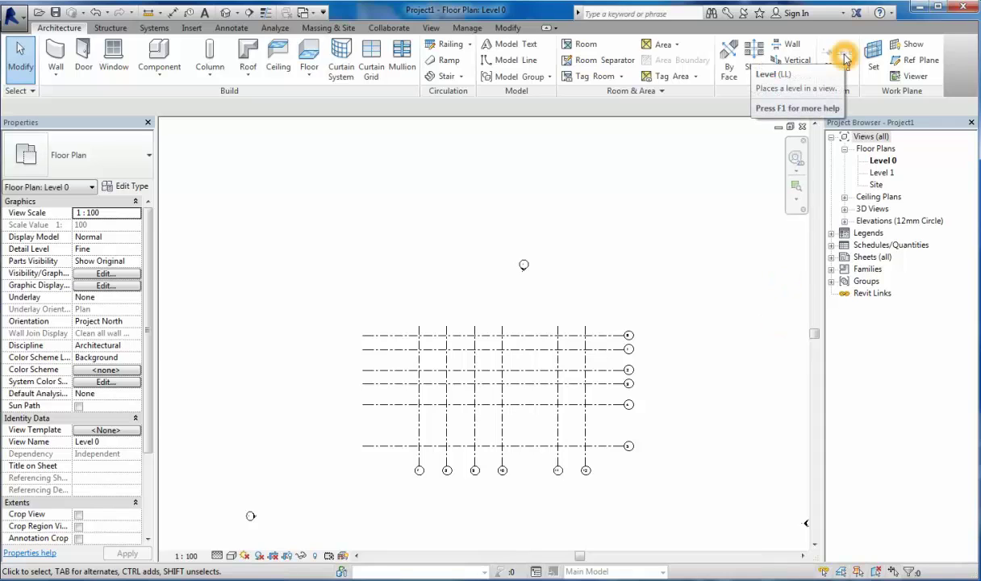
pyautogui.moveTo(843, 56)
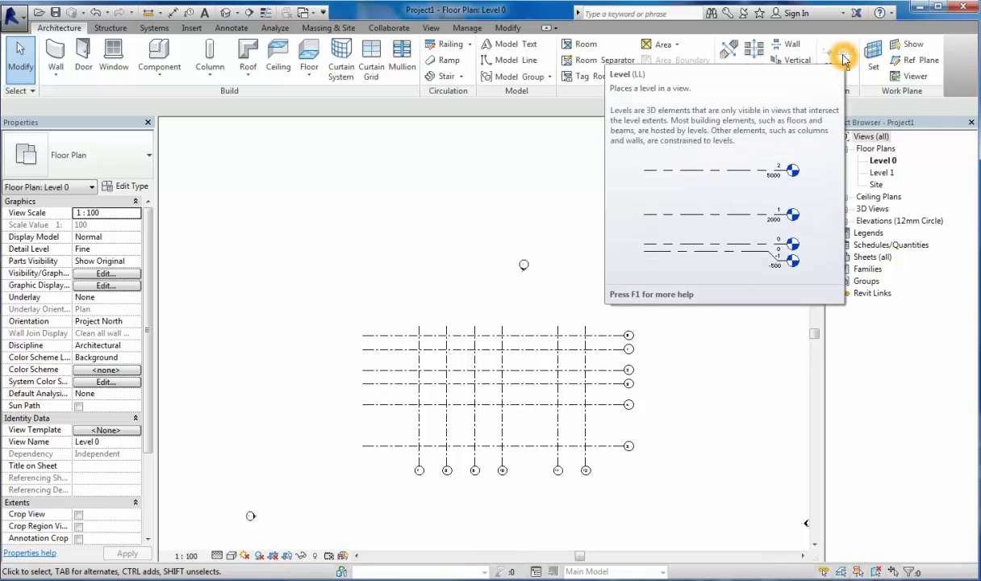
pyautogui.click(932, 267)
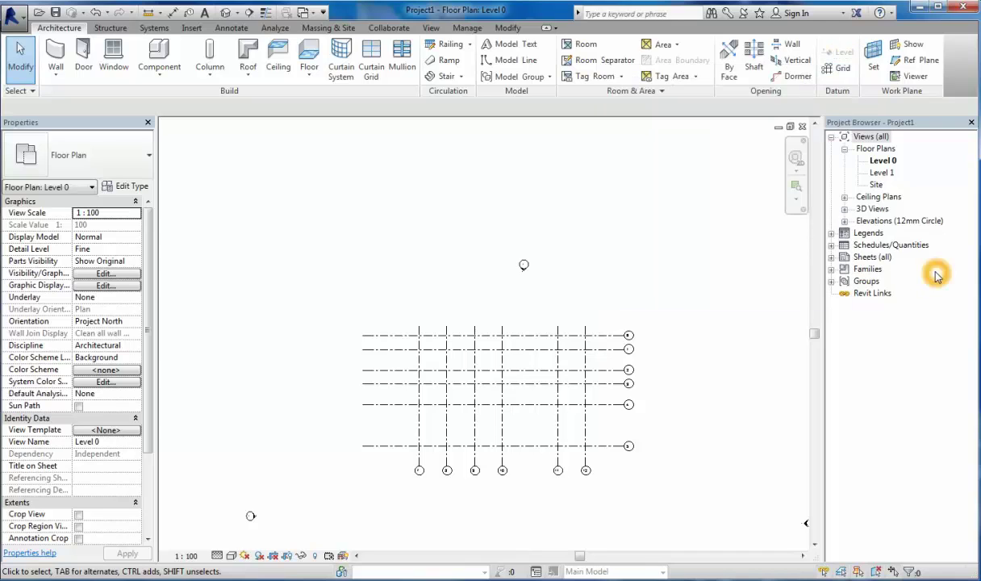
# Open the South elevation view from the Project Browser's Elevations list.
pyautogui.click(844, 221)
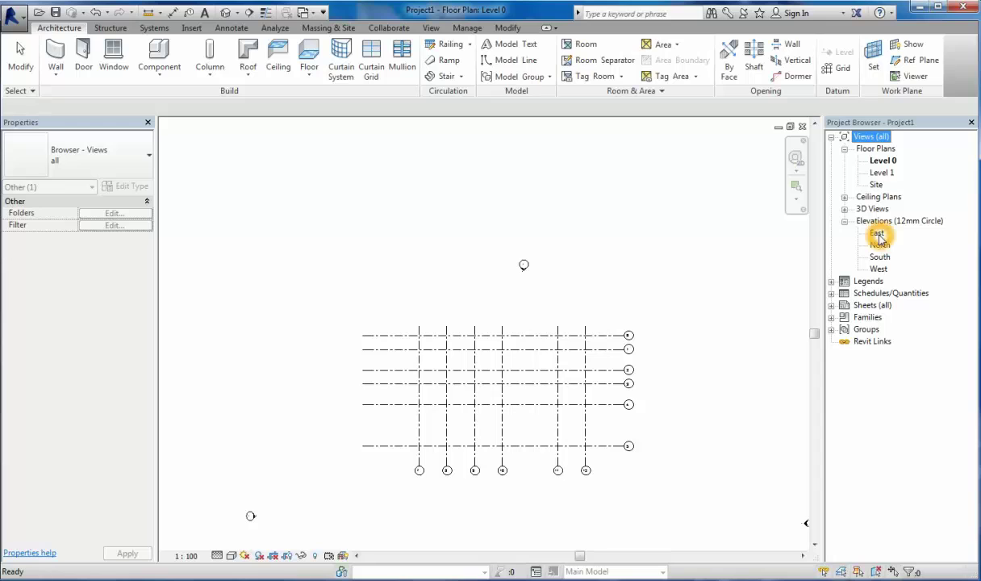
pyautogui.click(880, 257)
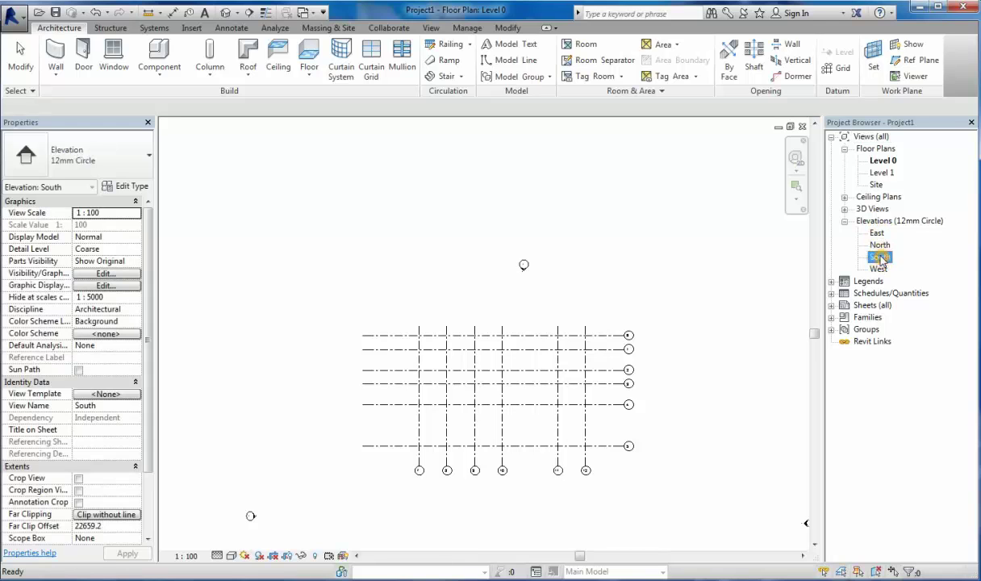
pyautogui.doubleClick(880, 256)
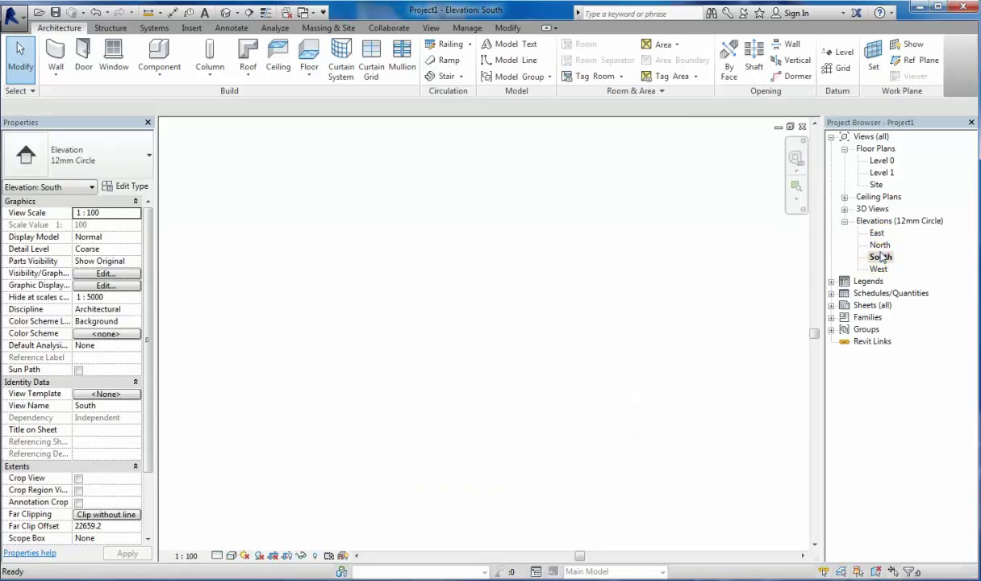
pyautogui.click(841, 54)
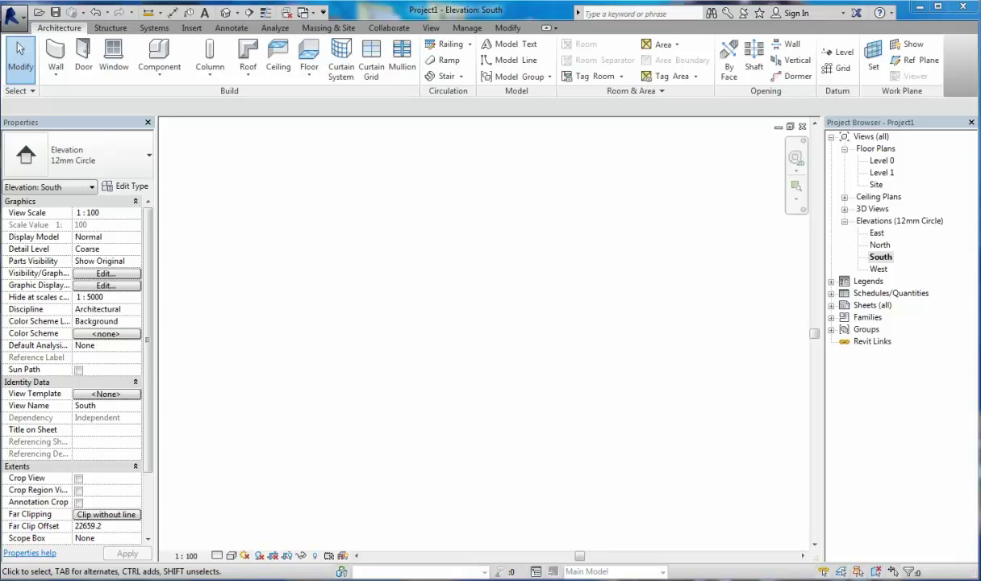
pyautogui.click(485, 419)
pyautogui.click(522, 401)
pyautogui.click(532, 404)
pyautogui.click(364, 456)
# Set the South view's Far Clipping to No clip and confirm.
pyautogui.click(125, 441)
pyautogui.click(112, 528)
pyautogui.click(119, 516)
pyautogui.click(383, 389)
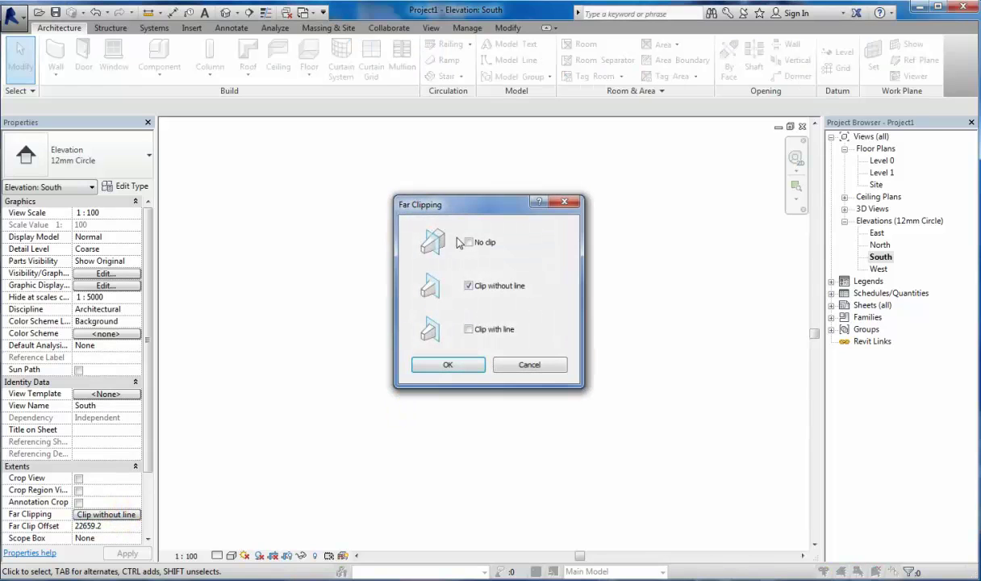
pyautogui.click(468, 245)
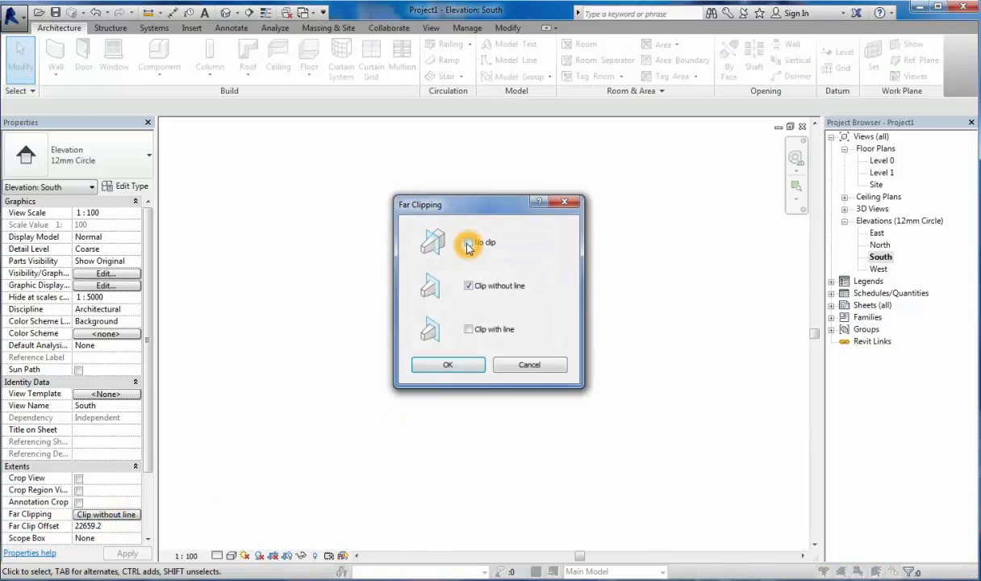
pyautogui.click(459, 368)
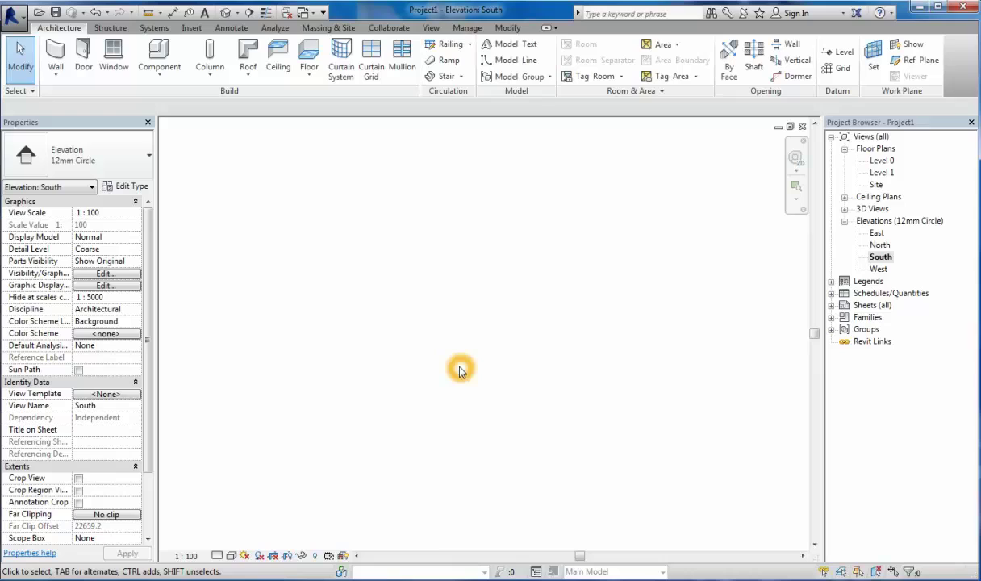
pyautogui.click(300, 425)
# Zoom the South elevation to fit so all grids are visible.
pyautogui.click(324, 434)
pyautogui.rightClick(324, 433)
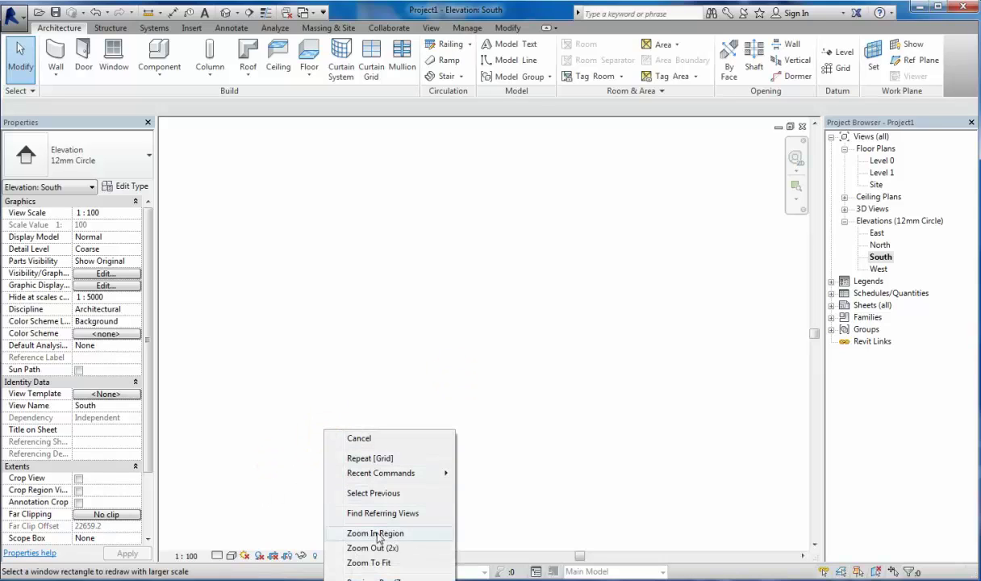
pyautogui.click(377, 562)
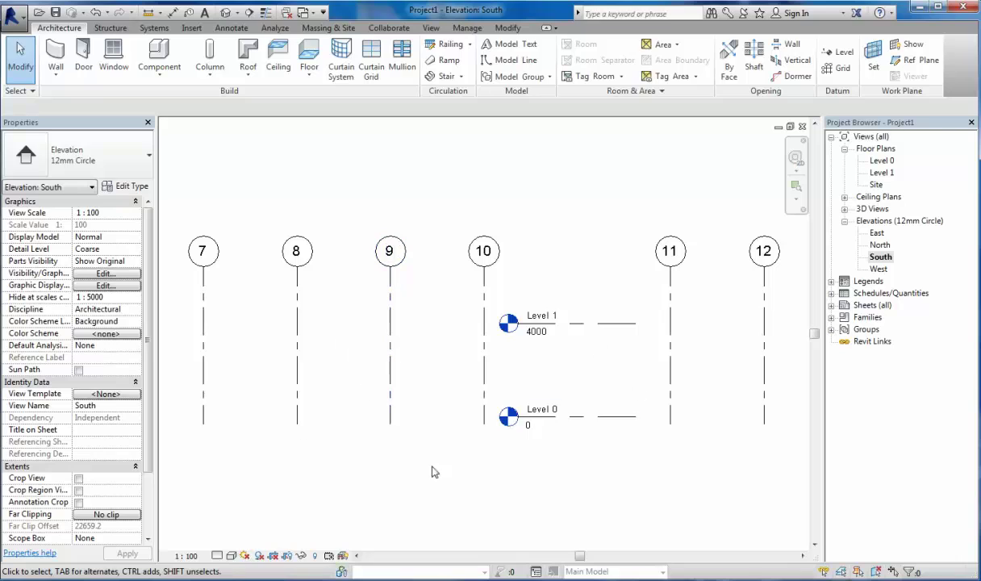
pyautogui.click(477, 452)
pyautogui.click(606, 272)
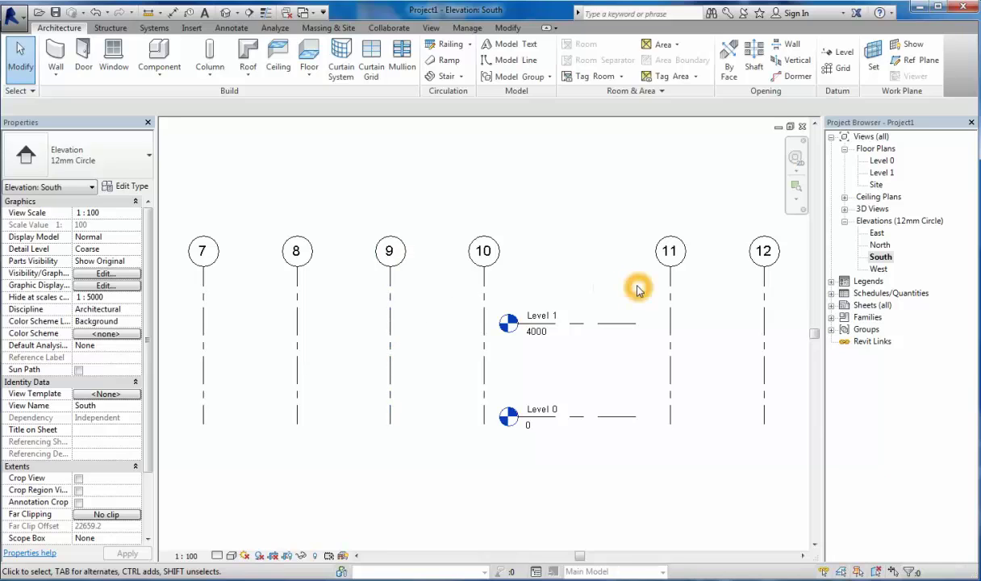
pyautogui.click(761, 290)
# Stretch the Level 0 and Level 1 lines left past grid 7 and right past grid 12.
pyautogui.click(565, 418)
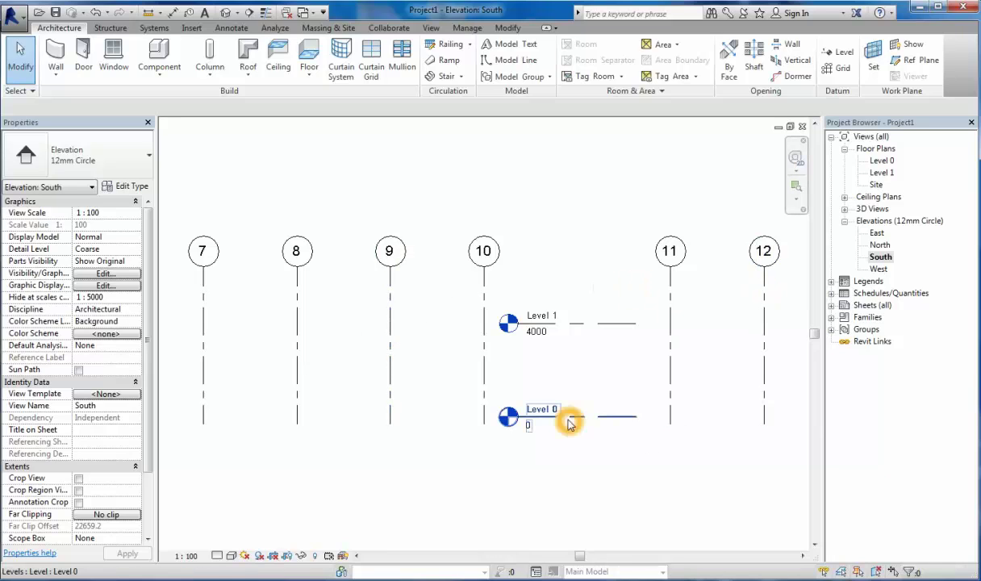
pyautogui.click(580, 322)
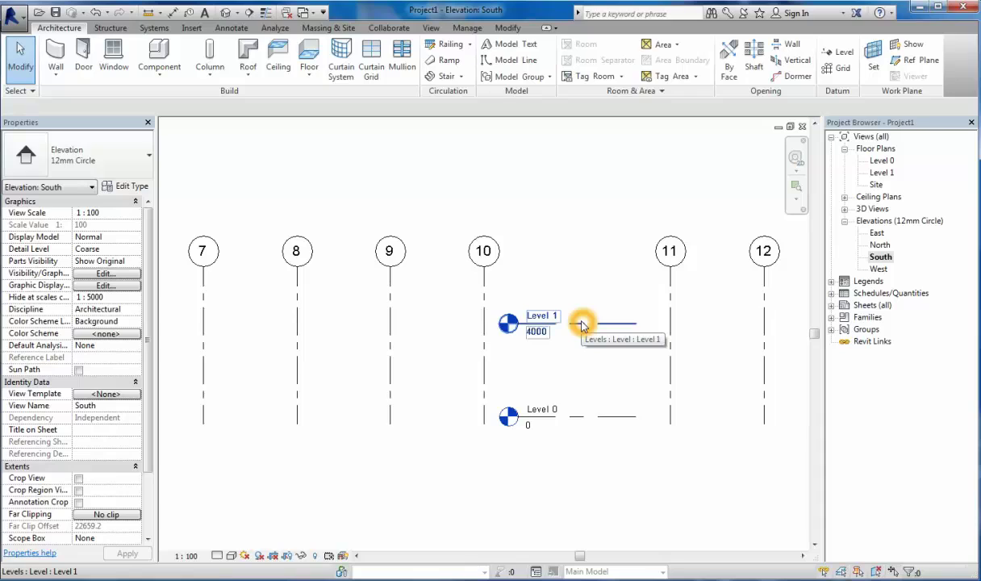
pyautogui.scroll(-2, 581, 326)
pyautogui.scroll(-1, 585, 333)
pyautogui.click(576, 348)
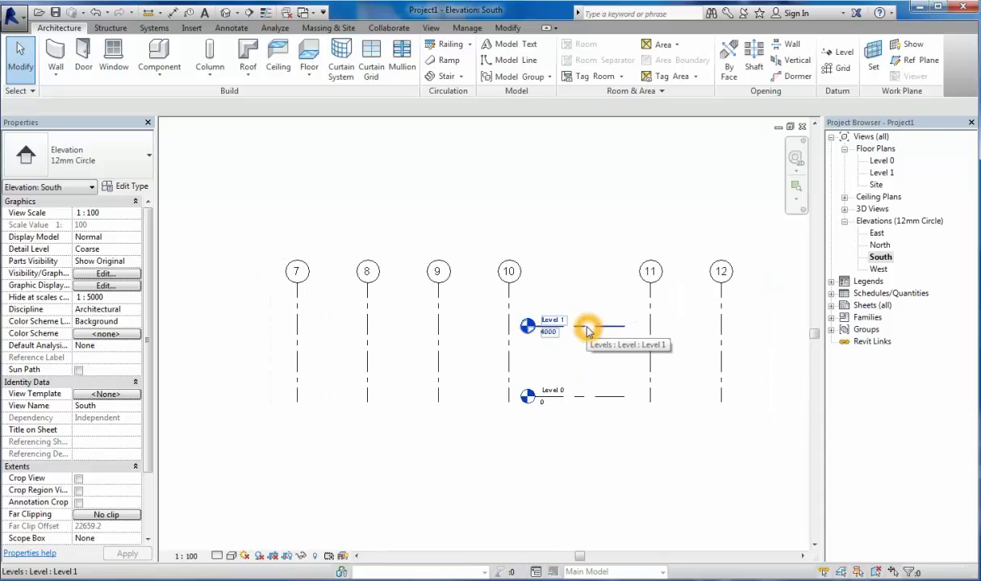
pyautogui.click(587, 331)
pyautogui.scroll(2, 548, 335)
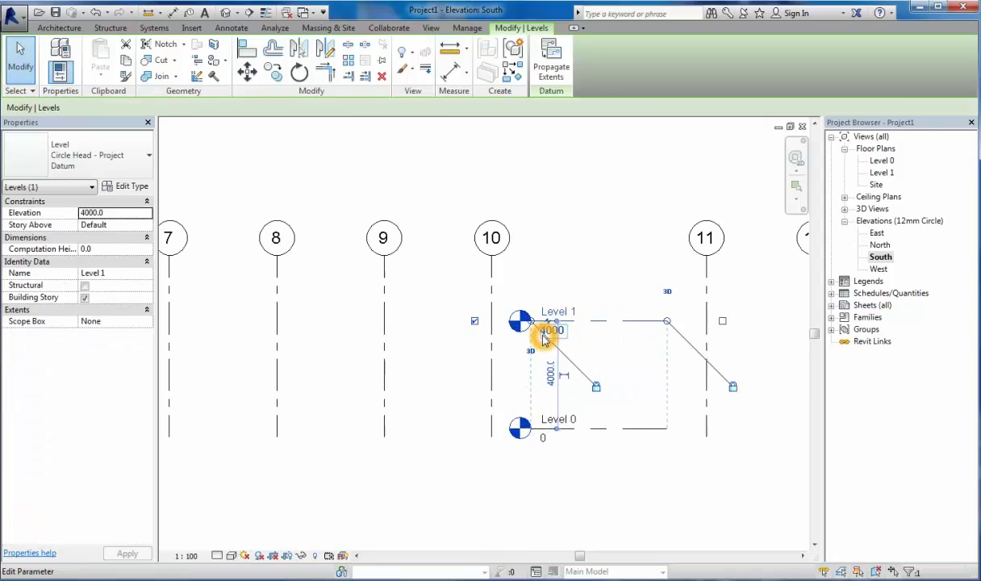
pyautogui.scroll(-1, 536, 326)
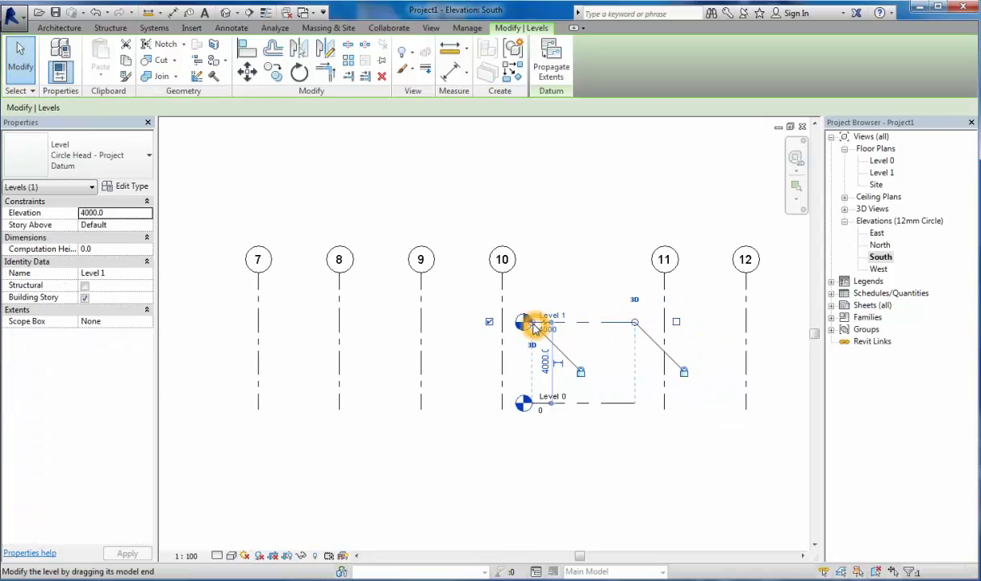
pyautogui.moveTo(532, 325); pyautogui.dragTo(195, 330)
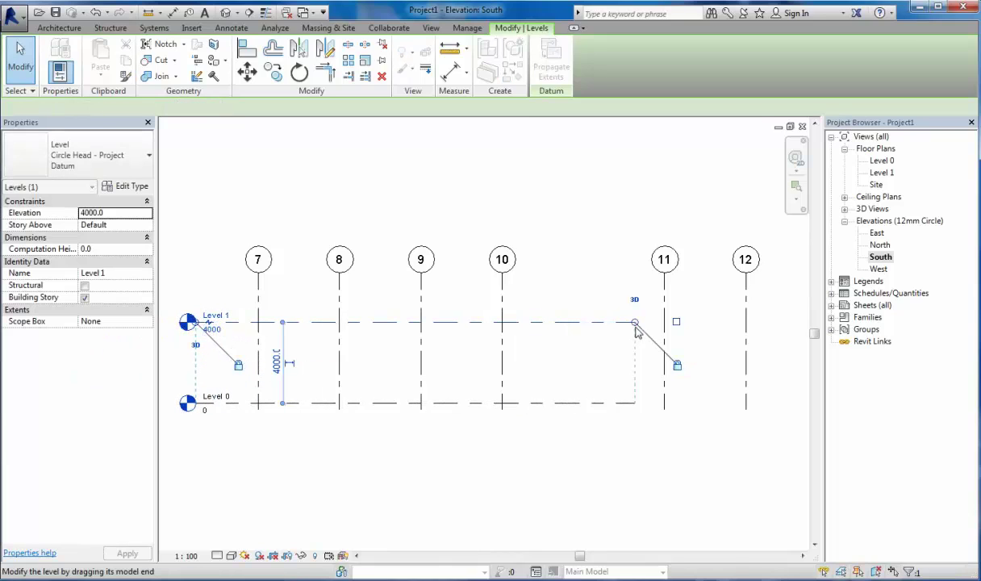
pyautogui.moveTo(635, 323); pyautogui.dragTo(785, 321)
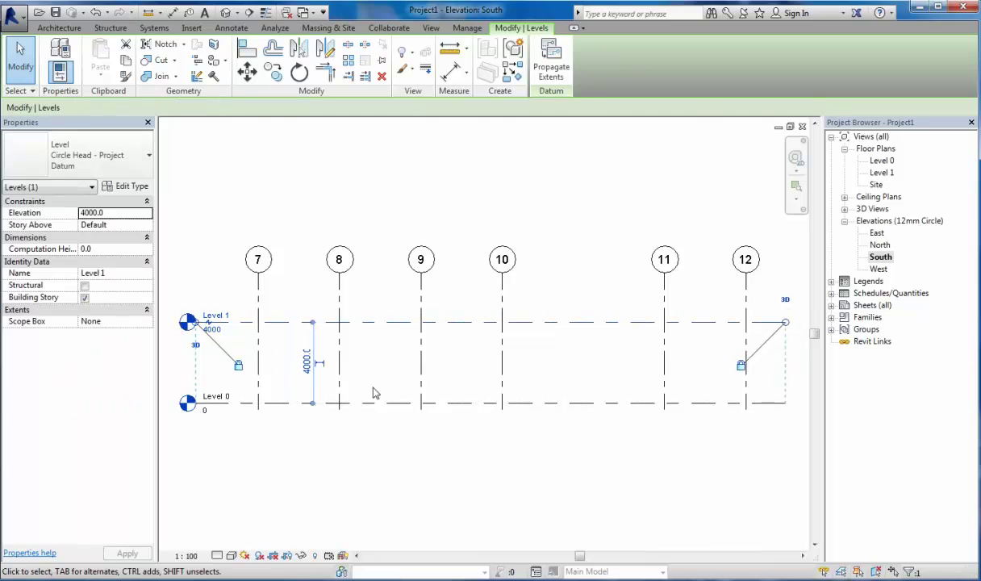
# Change Level 1's elevation value from 4000 to 3000.
pyautogui.click(211, 330)
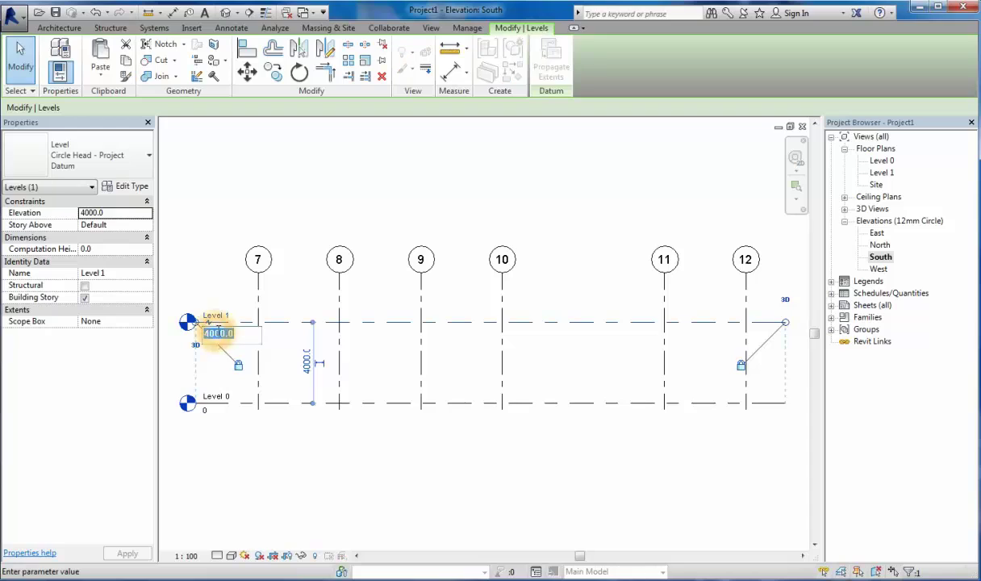
pyautogui.click(235, 339)
pyautogui.click(212, 337)
pyautogui.write('3')
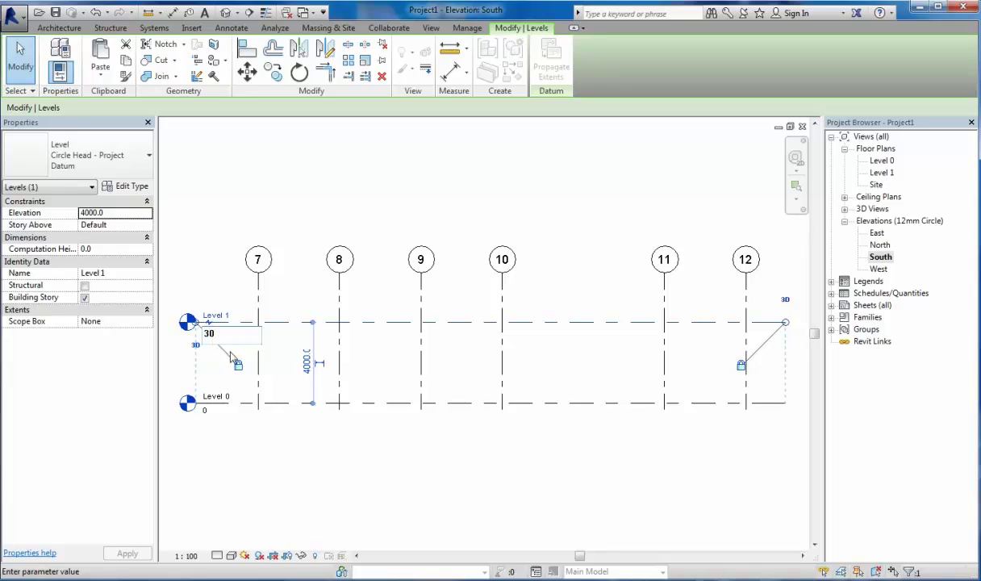
pyautogui.write('0')
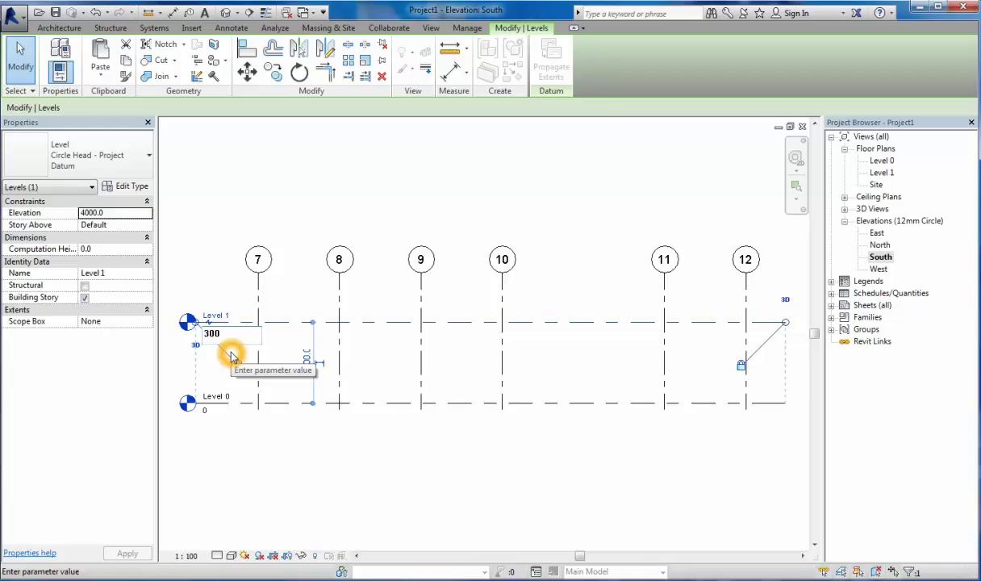
pyautogui.write('0')
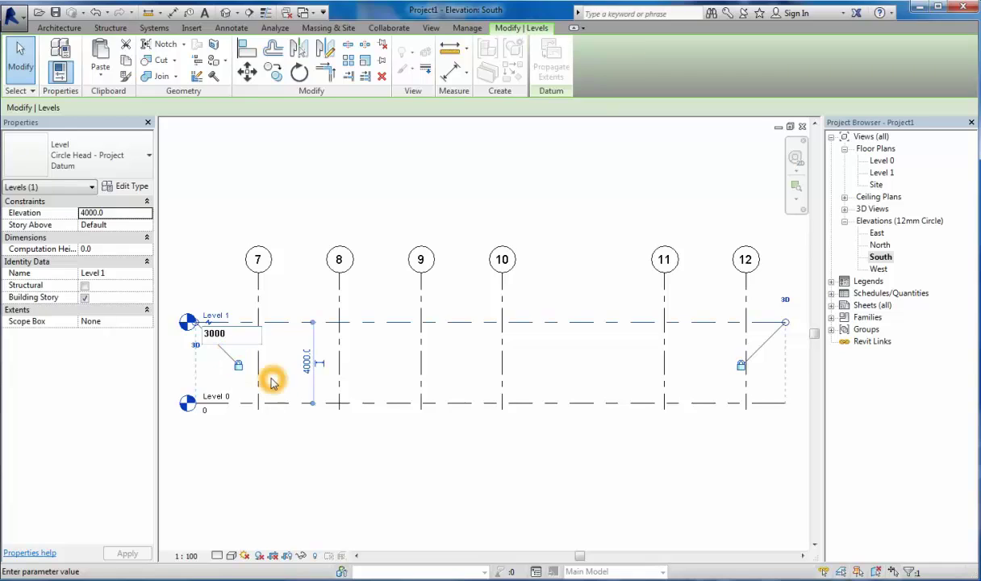
pyautogui.press('Return')
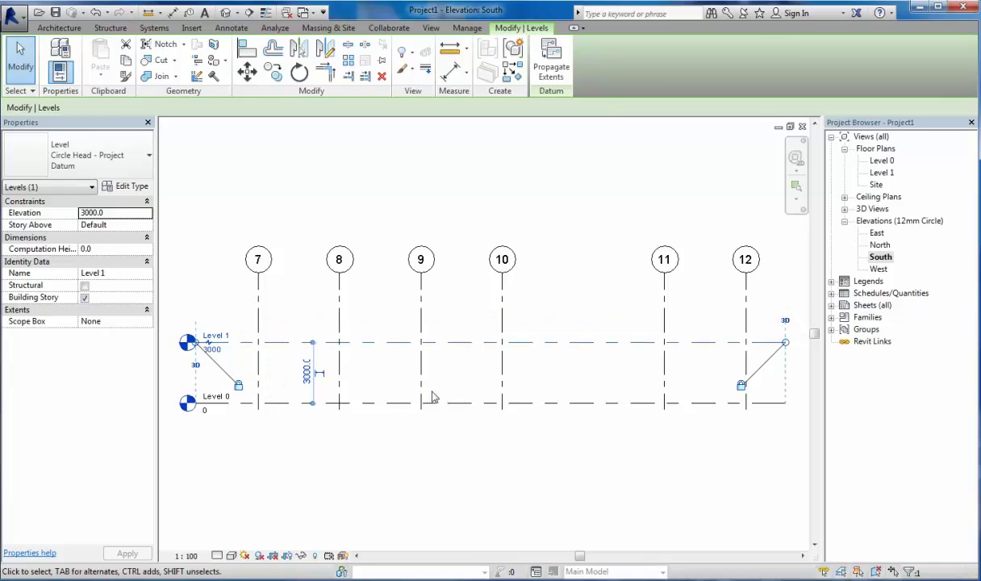
pyautogui.click(509, 461)
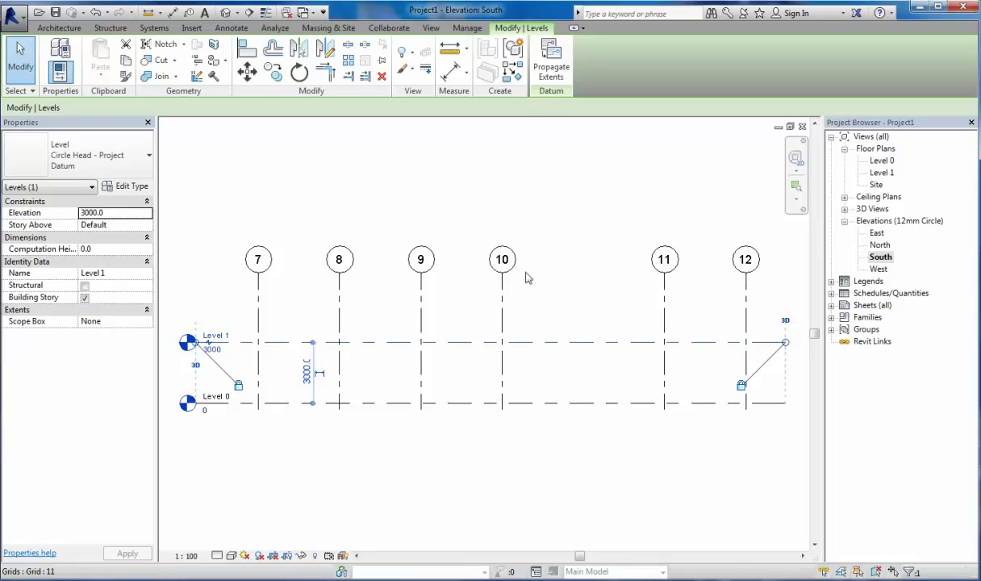
pyautogui.click(720, 278)
# Open the Level 0 floor plan and zoom in on the grid bubbles.
pyautogui.doubleClick(882, 160)
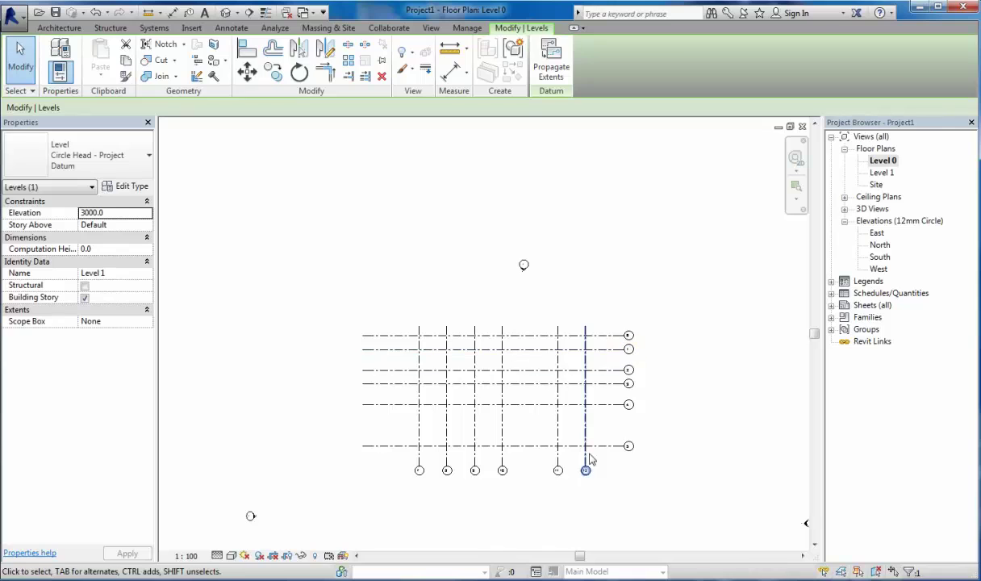
pyautogui.scroll(1, 495, 478)
pyautogui.scroll(1, 521, 482)
pyautogui.scroll(1, 521, 481)
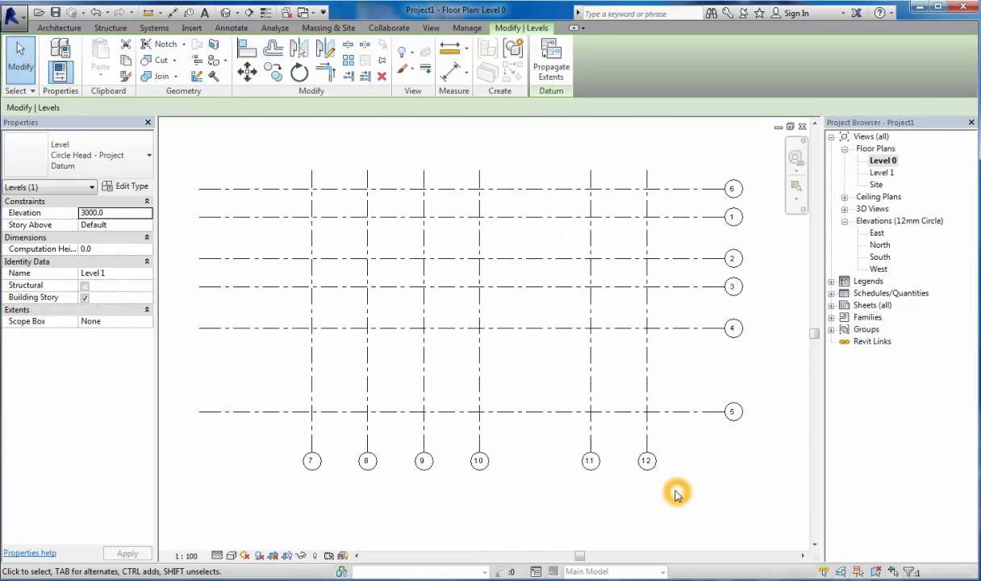
# Relabel grids 7 and 8 as A and B.
pyautogui.click(312, 464)
pyautogui.click(312, 462)
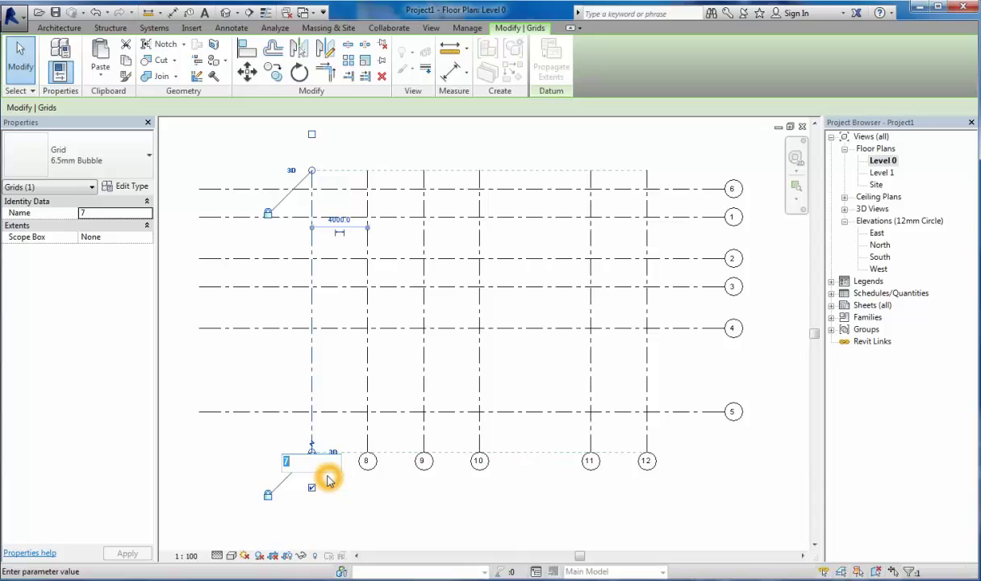
pyautogui.write('a')
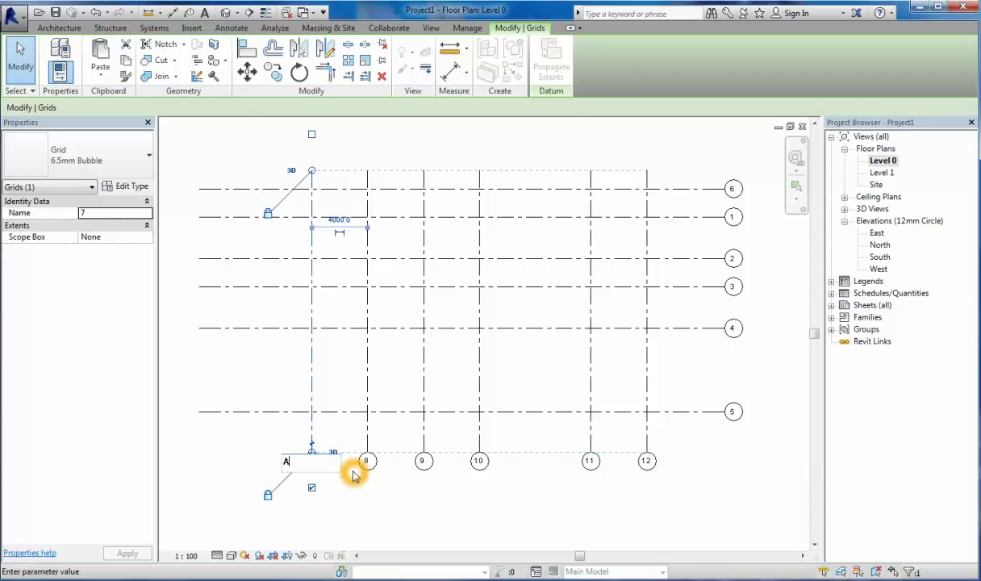
pyautogui.click(365, 461)
pyautogui.click(367, 462)
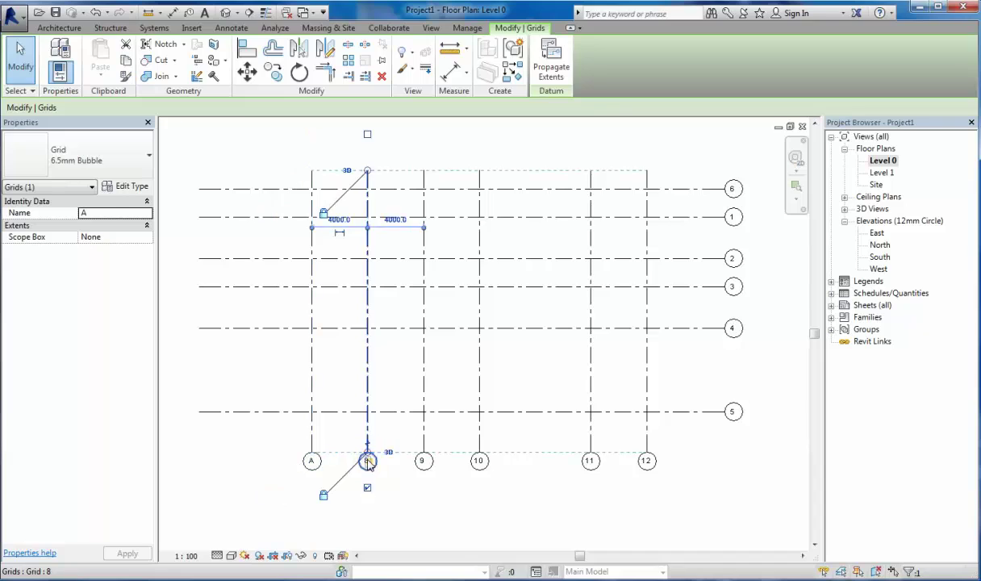
pyautogui.click(367, 462)
pyautogui.click(369, 460)
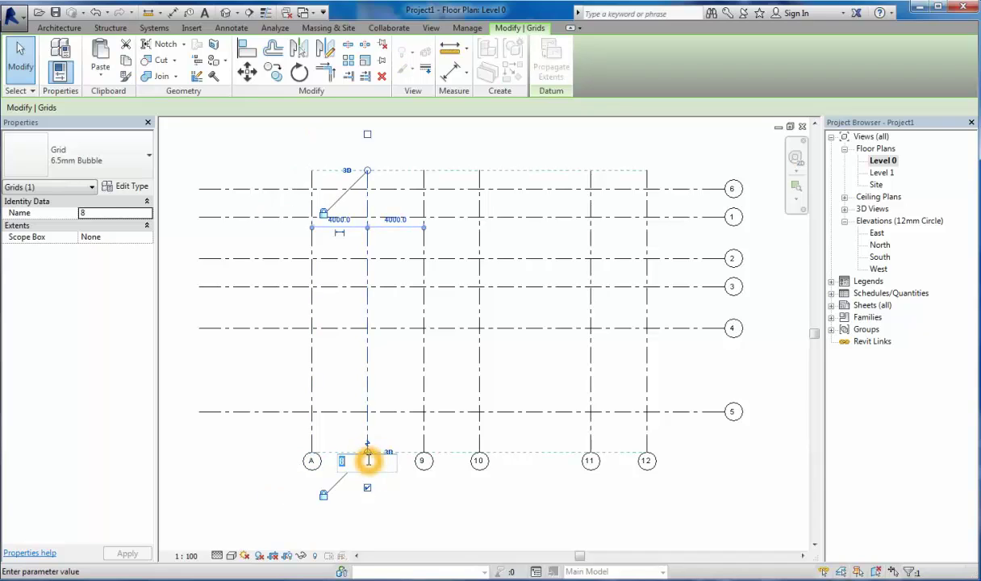
pyautogui.write('B')
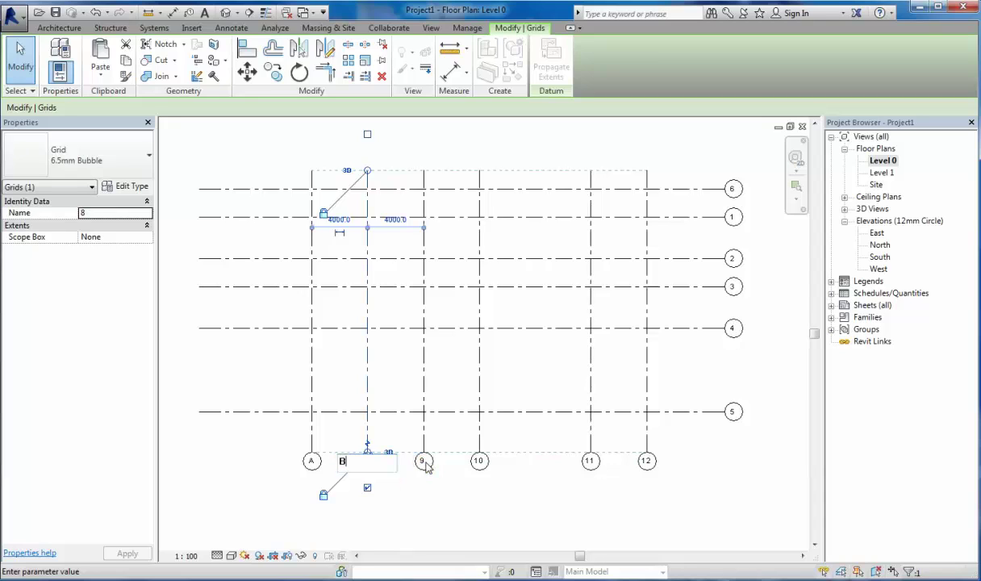
pyautogui.click(424, 473)
# Relabel grids 9 and 10 as C and D.
pyautogui.click(423, 461)
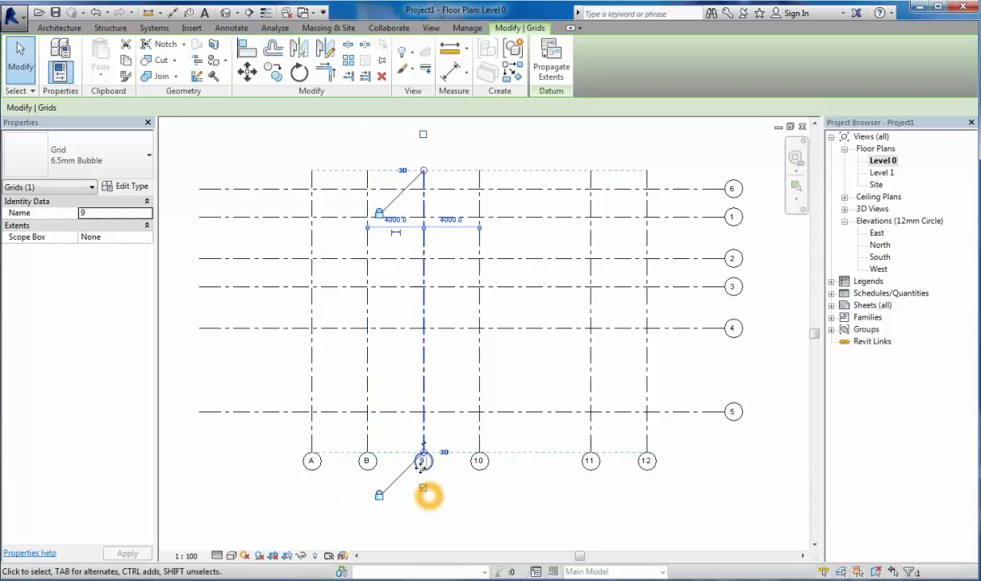
pyautogui.click(423, 462)
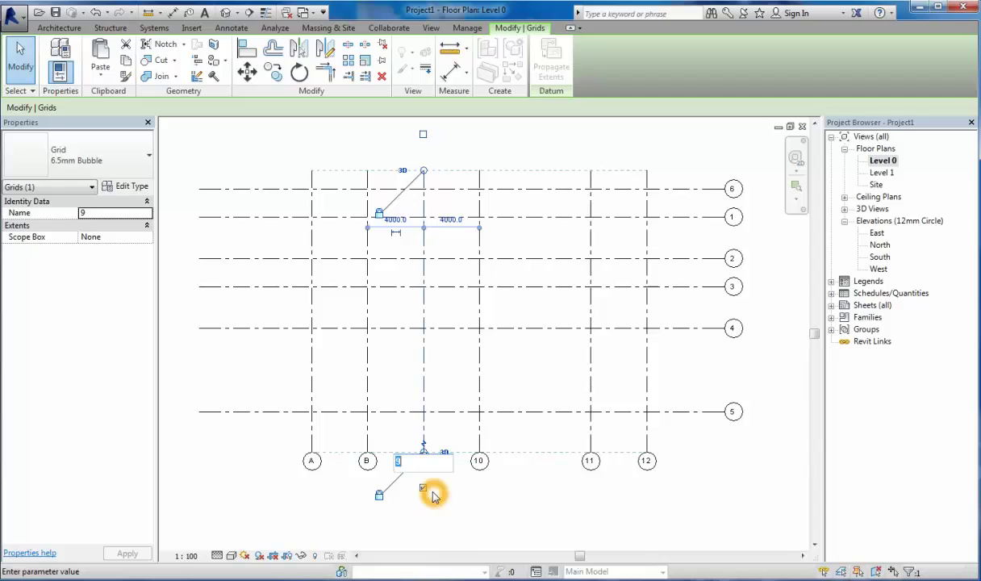
pyautogui.write('C')
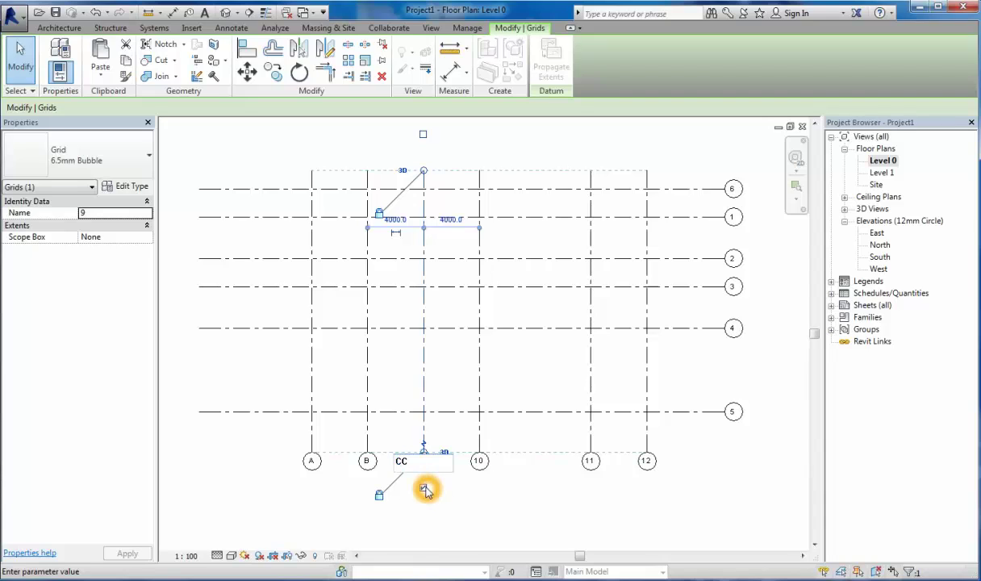
pyautogui.click(424, 488)
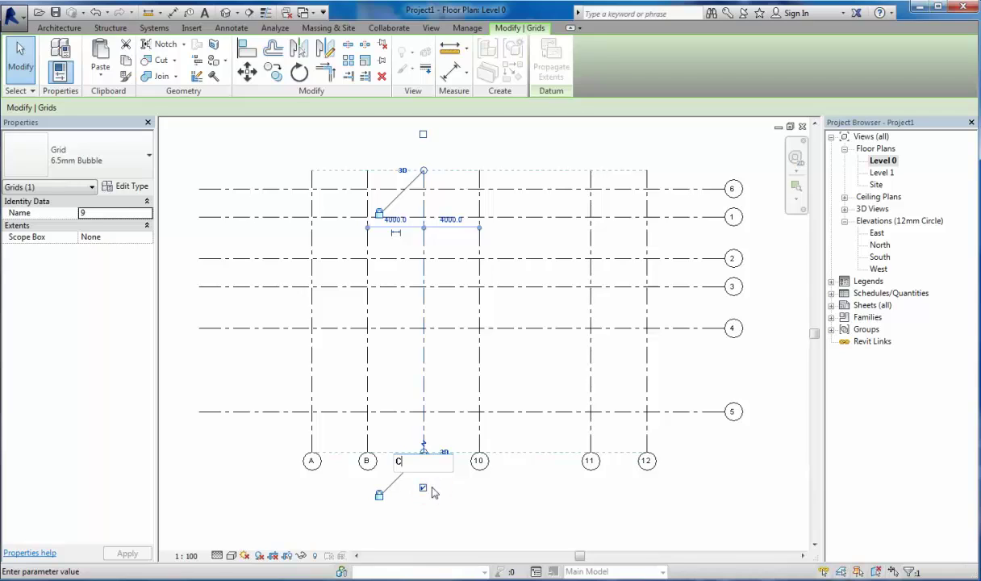
pyautogui.click(479, 461)
pyautogui.click(479, 461)
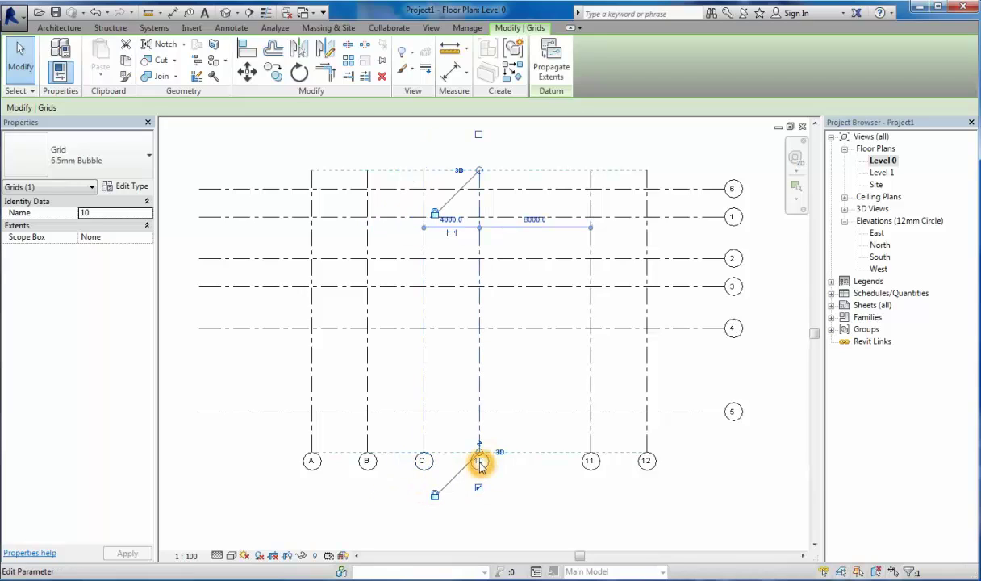
pyautogui.doubleClick(456, 462)
pyautogui.write('D')
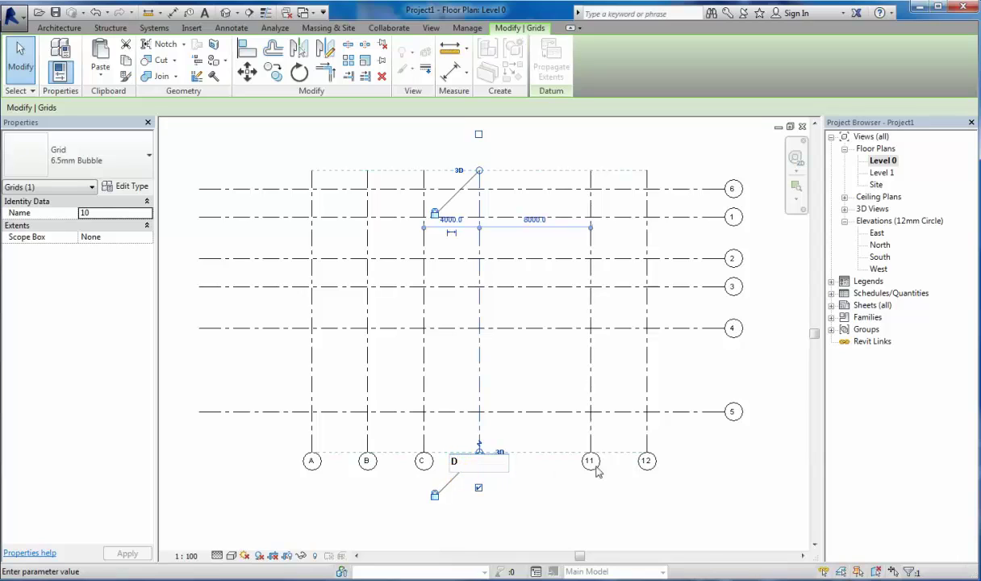
pyautogui.click(594, 496)
pyautogui.click(592, 463)
# Relabel grids 11 and 12 as E and F.
pyautogui.click(591, 462)
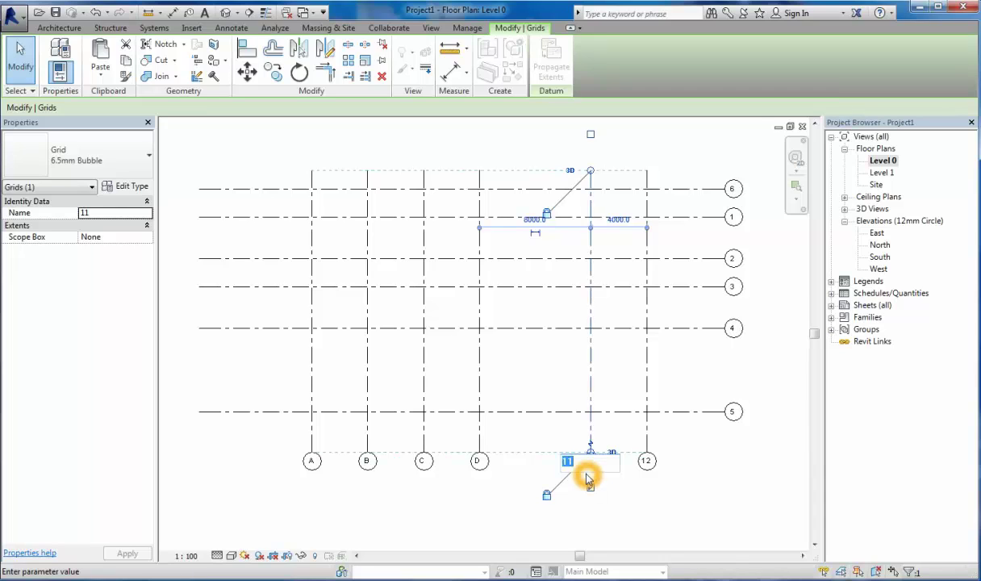
pyautogui.write('E')
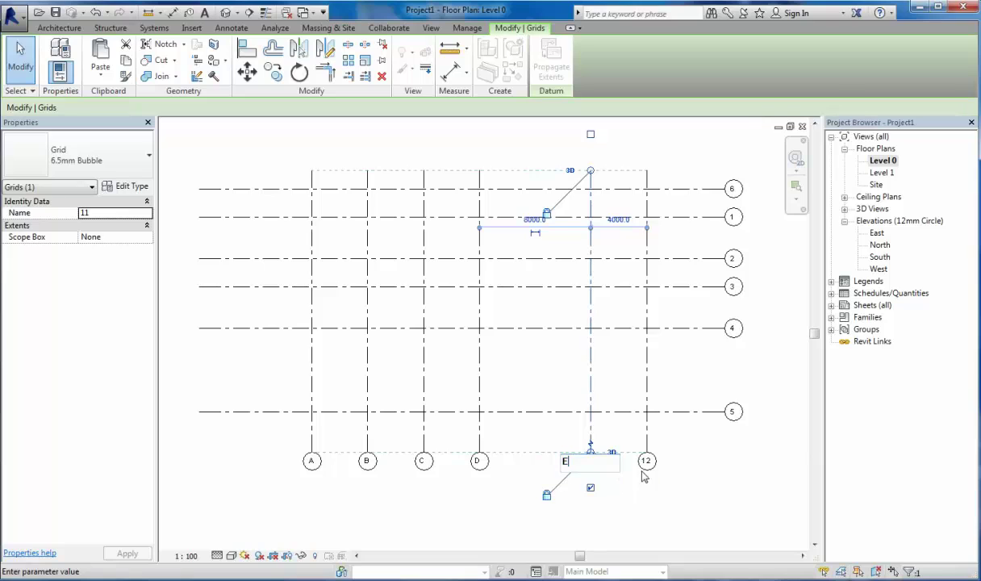
pyautogui.click(648, 462)
pyautogui.click(648, 462)
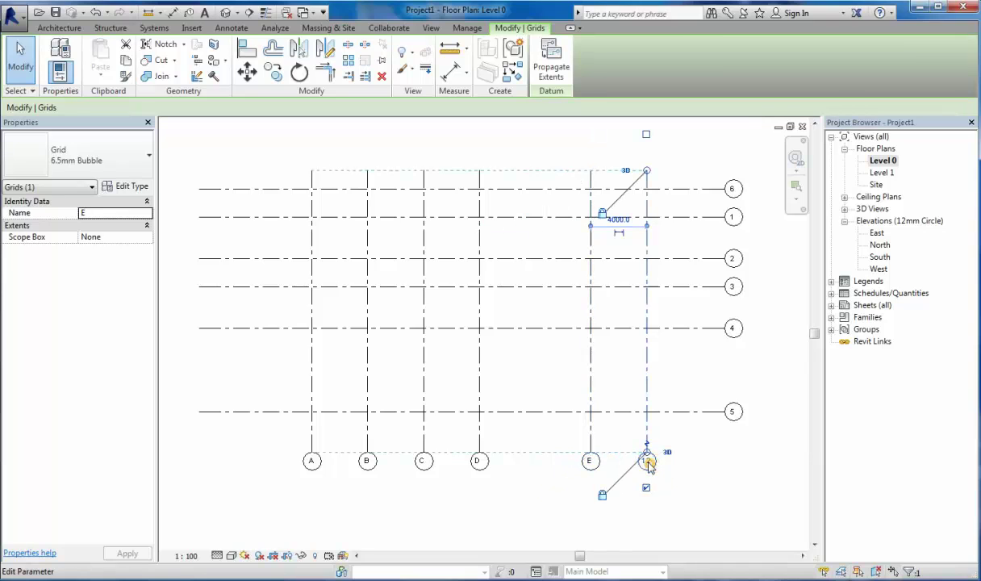
pyautogui.click(648, 462)
pyautogui.click(648, 464)
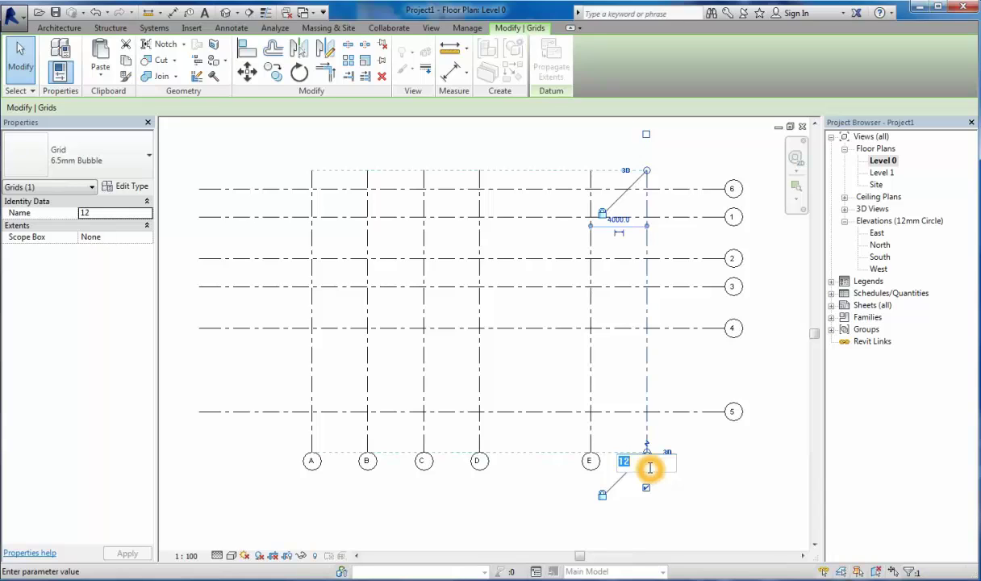
pyautogui.write('F')
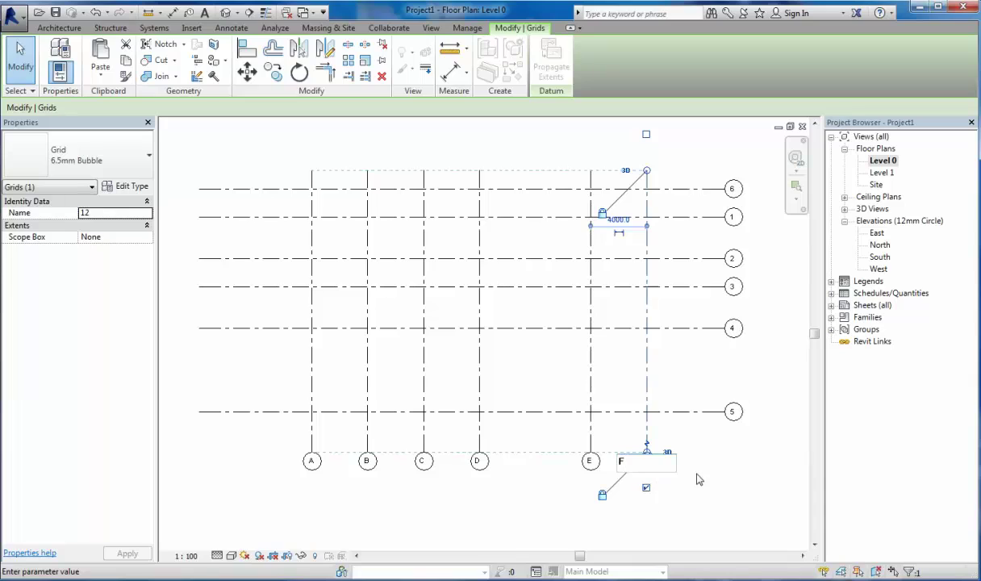
pyautogui.press('Return')
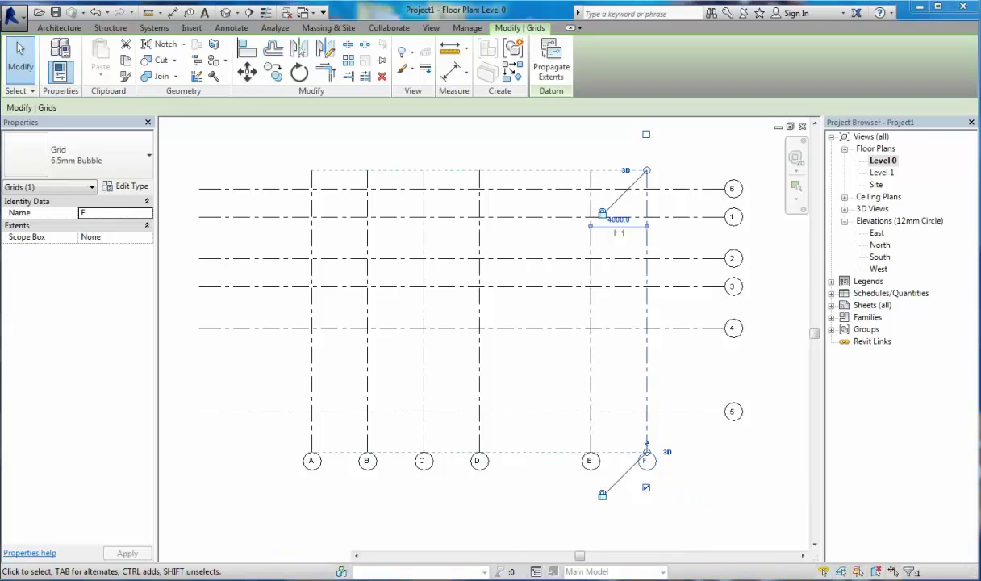
pyautogui.click(613, 167)
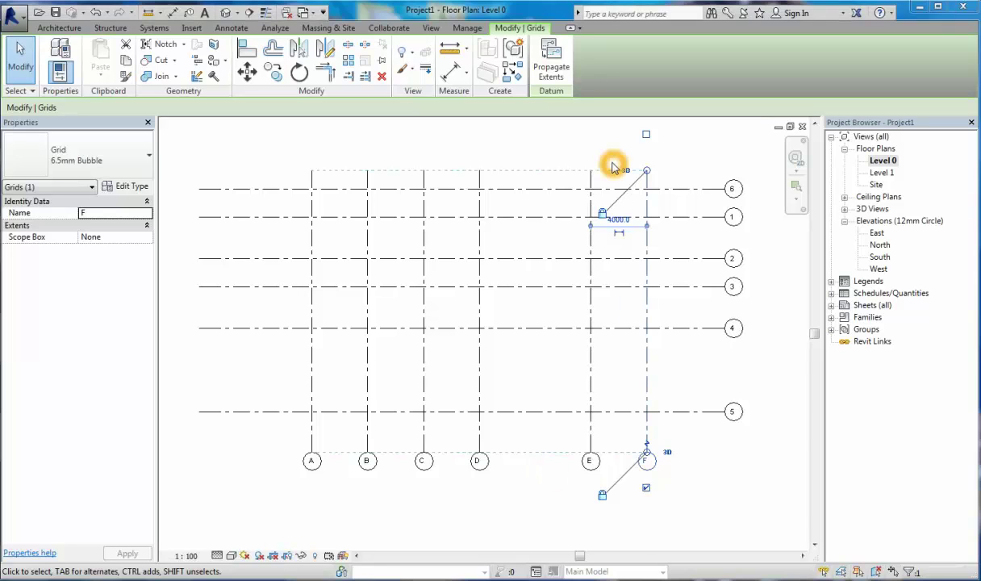
pyautogui.click(613, 167)
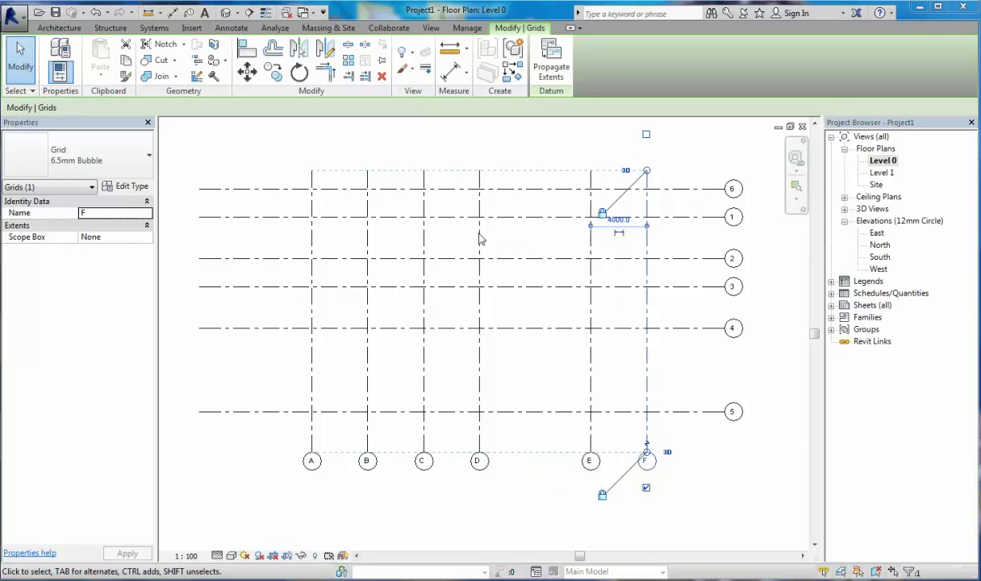
pyautogui.click(57, 28)
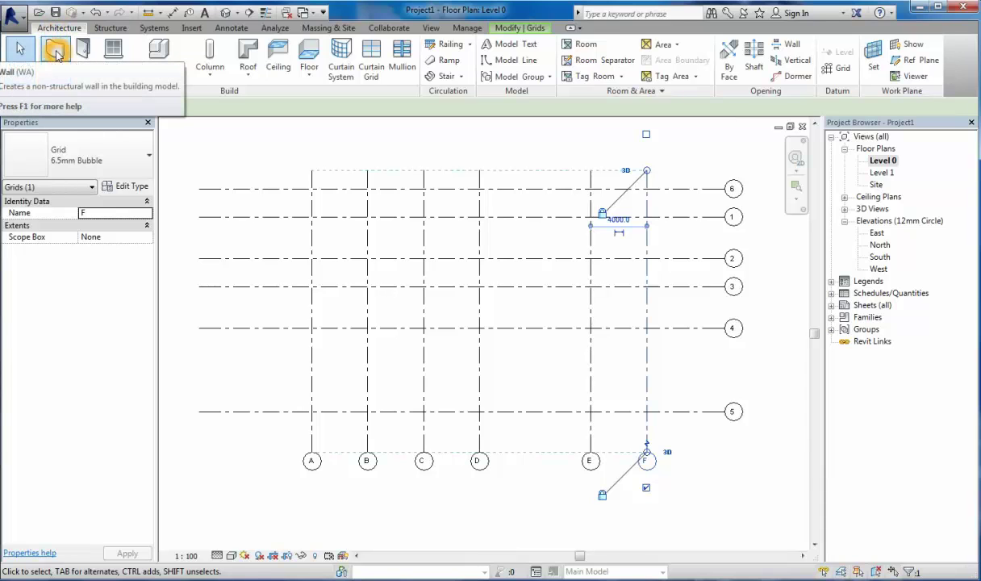
# Start the Wall tool with type Basic Wall Cav - 102 75i 100 p - Lwt and review its type properties.
pyautogui.click(56, 52)
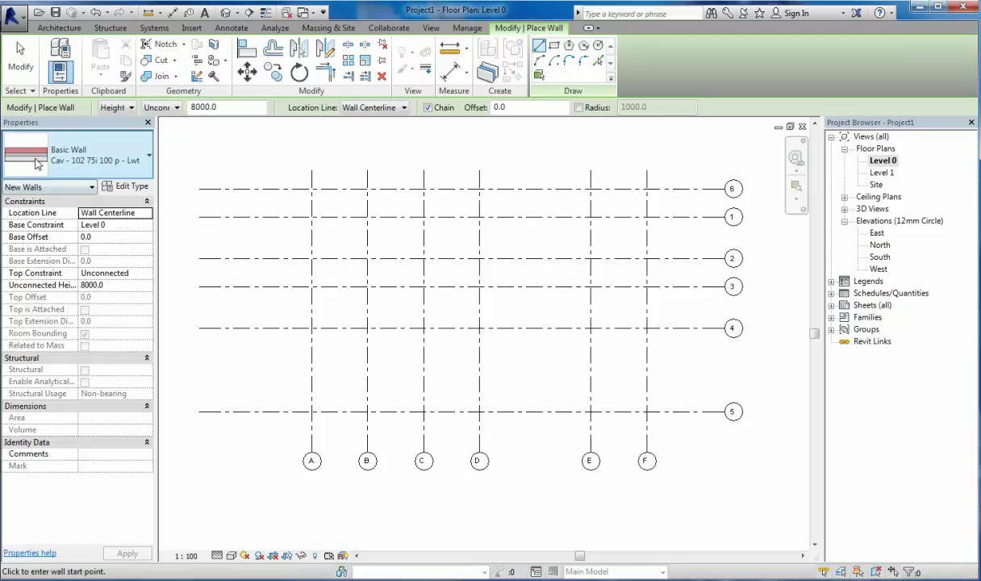
pyautogui.click(93, 164)
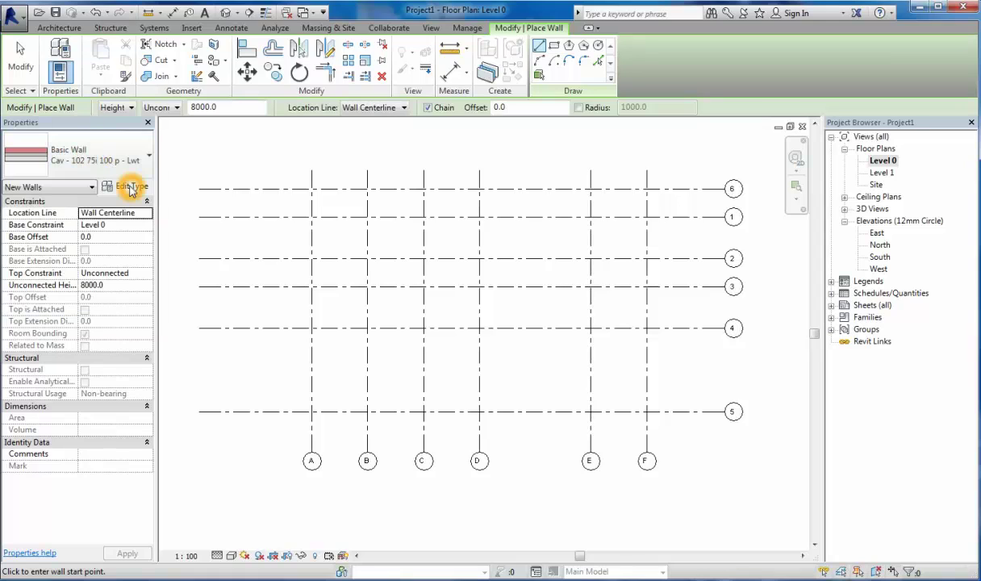
pyautogui.click(129, 187)
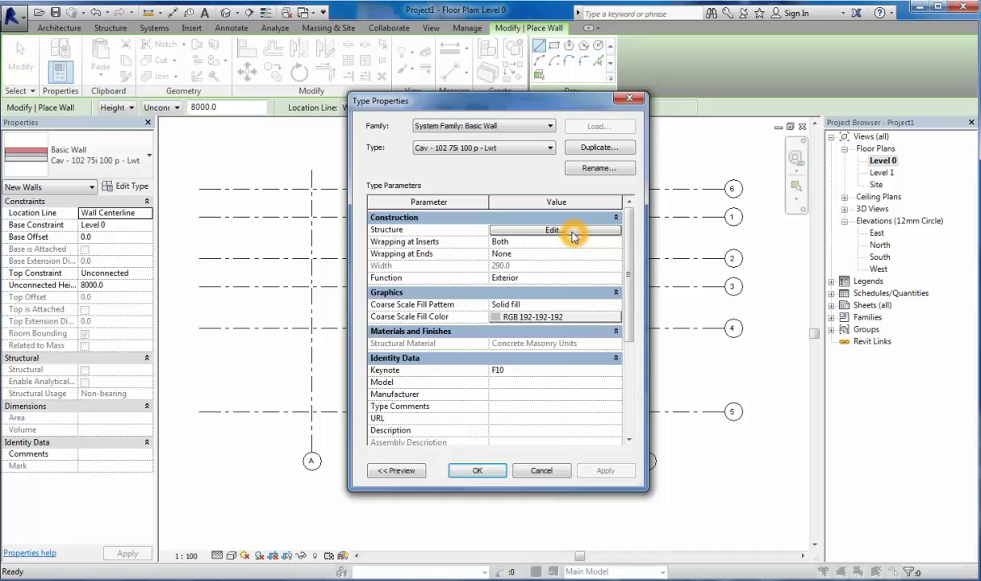
pyautogui.click(539, 469)
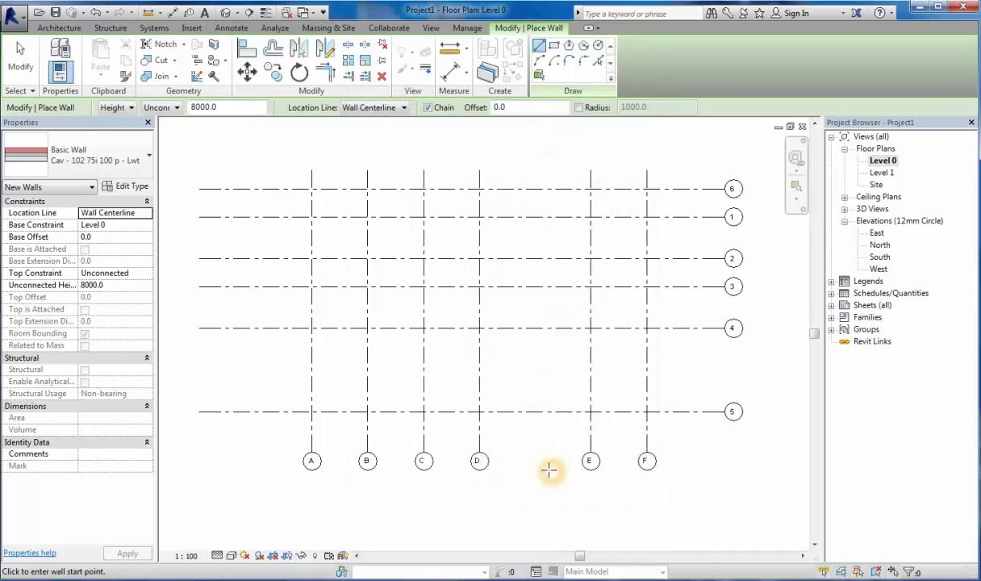
pyautogui.click(399, 216)
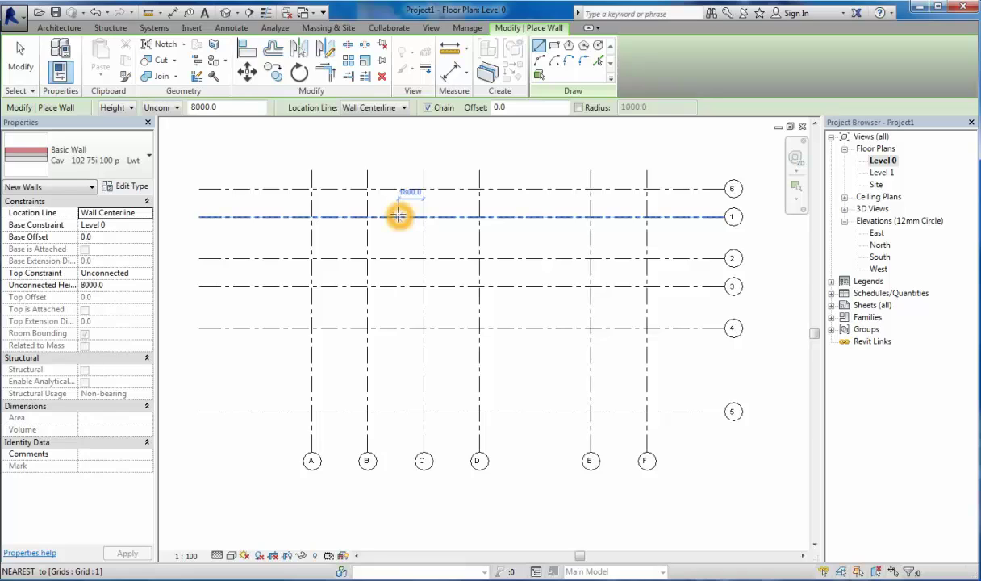
pyautogui.click(390, 221)
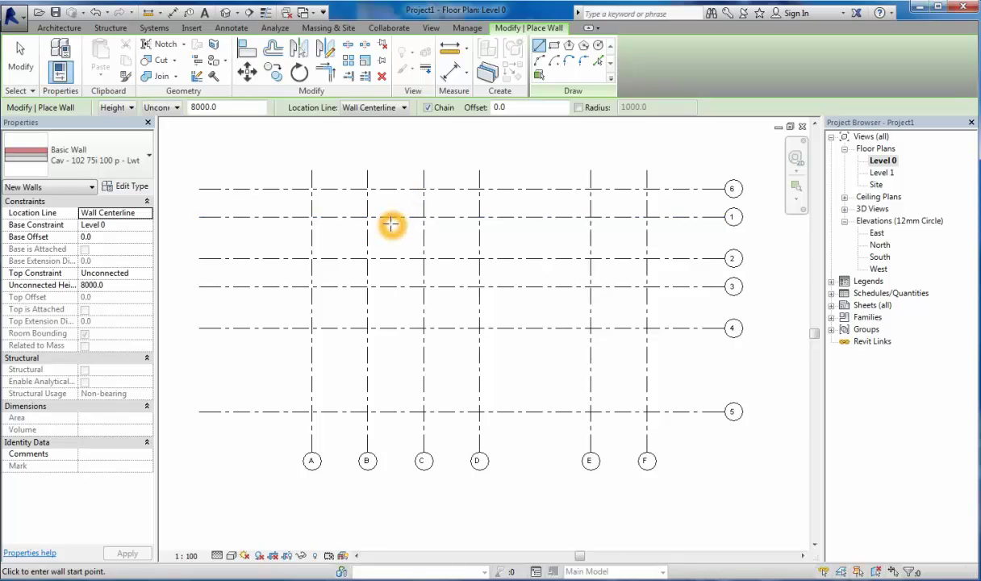
pyautogui.click(313, 217)
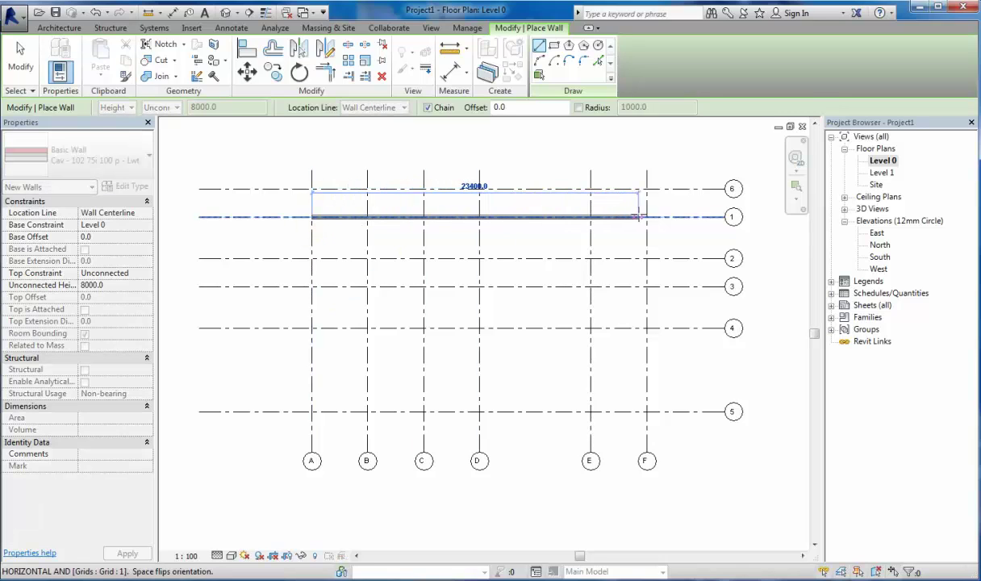
pyautogui.click(617, 216)
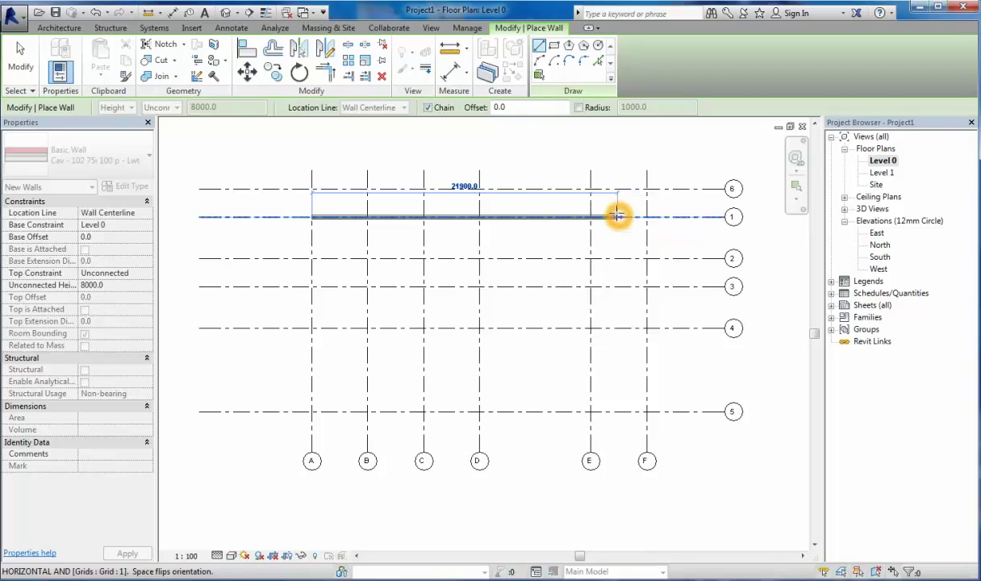
pyautogui.click(526, 215)
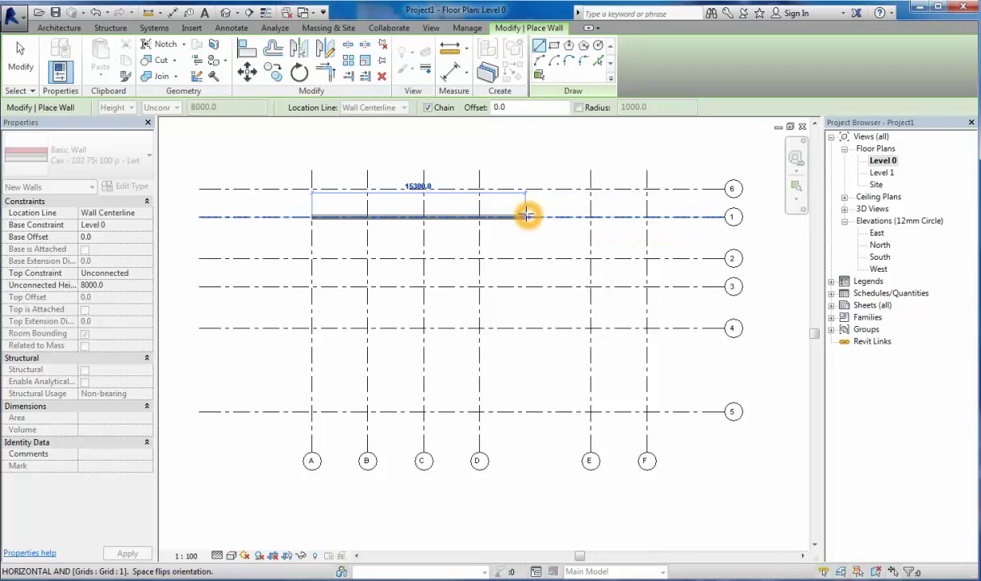
pyautogui.press('Escape')
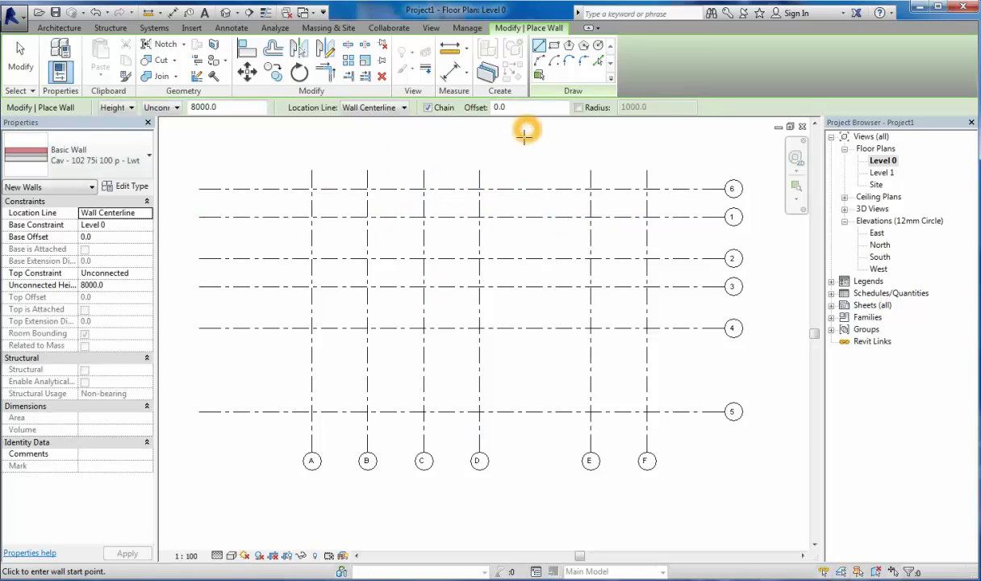
# Set the wall height to Height with Level 1 as the top constraint.
pyautogui.click(569, 145)
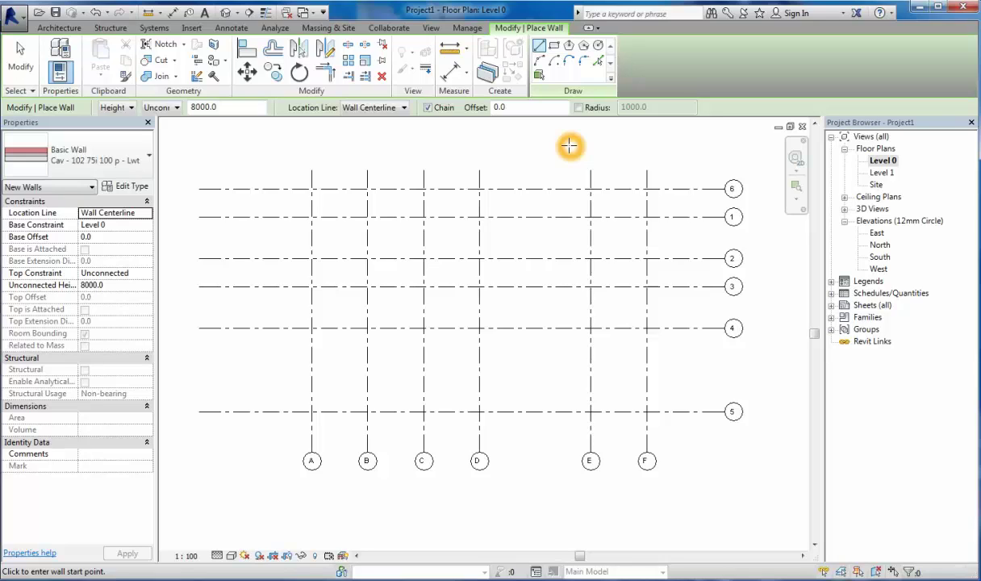
pyautogui.click(197, 134)
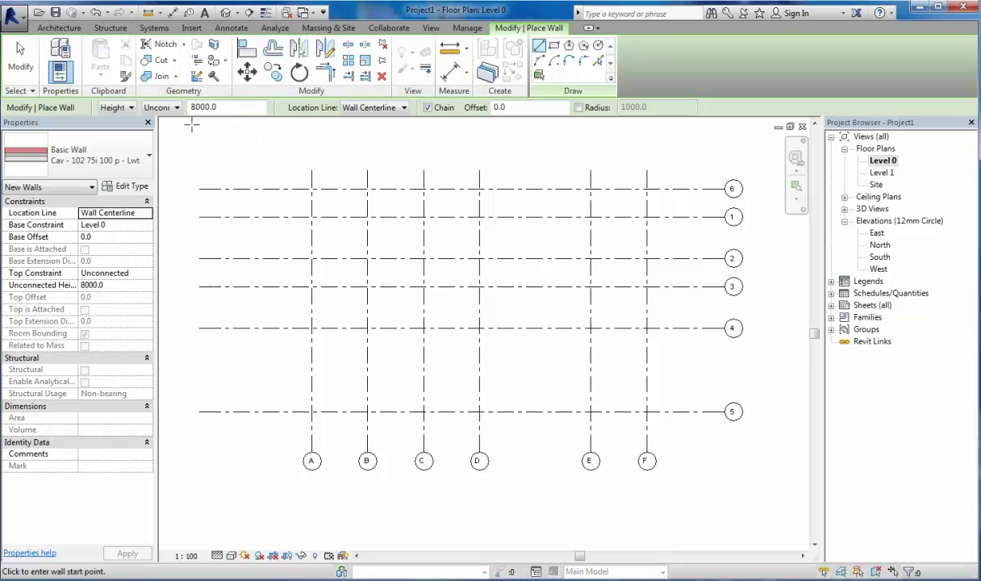
pyautogui.click(131, 107)
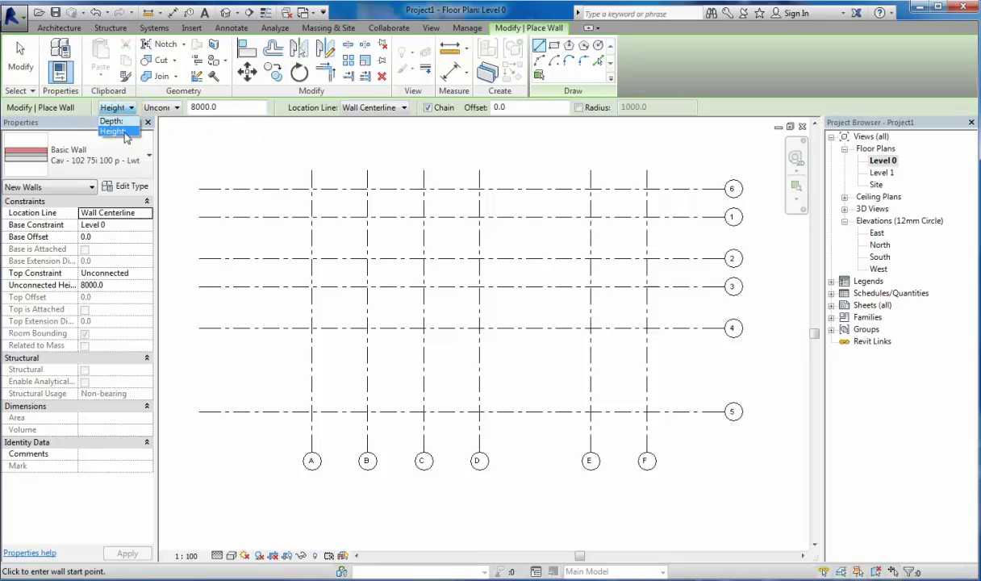
pyautogui.click(125, 132)
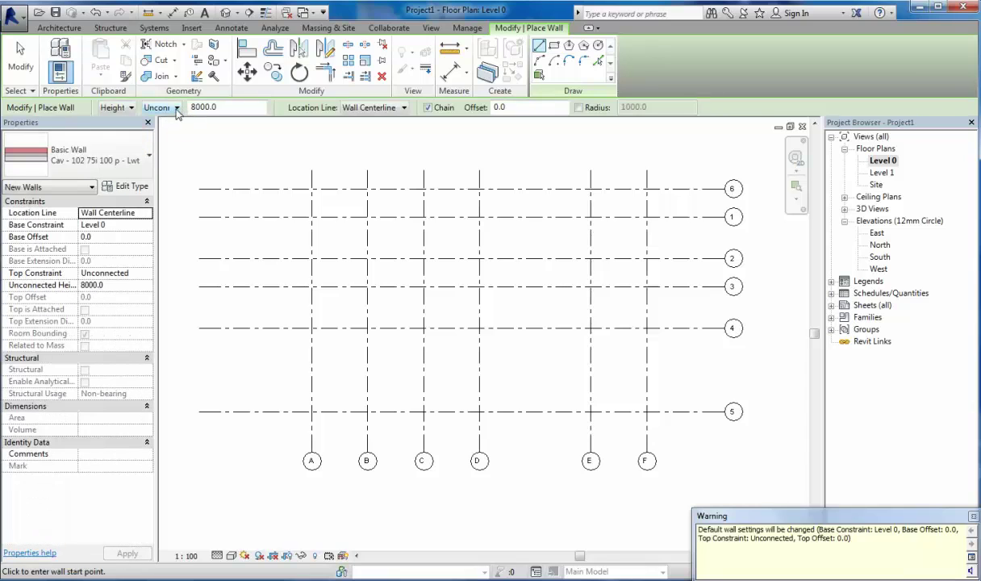
pyautogui.click(176, 107)
pyautogui.click(165, 134)
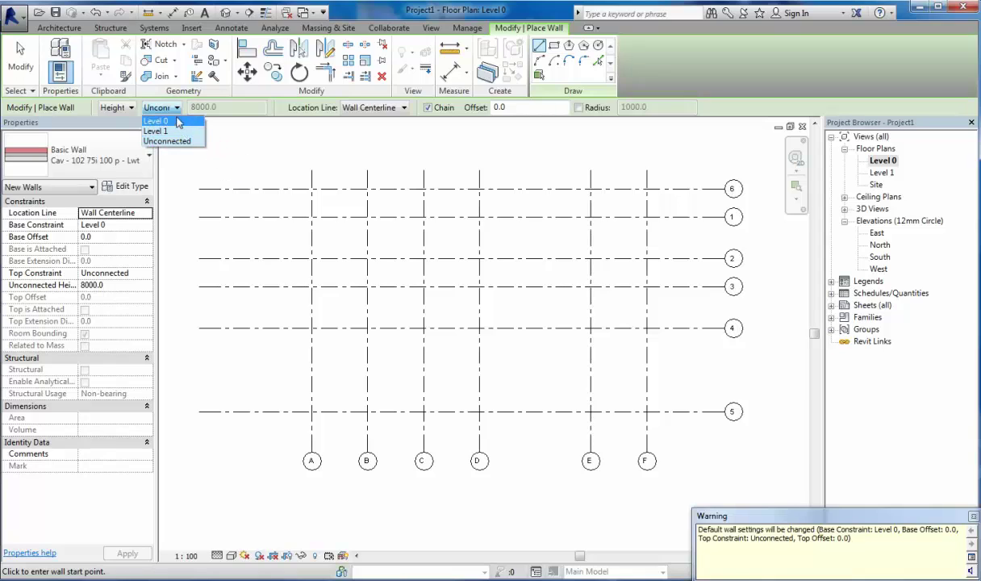
pyautogui.click(176, 112)
pyautogui.click(177, 107)
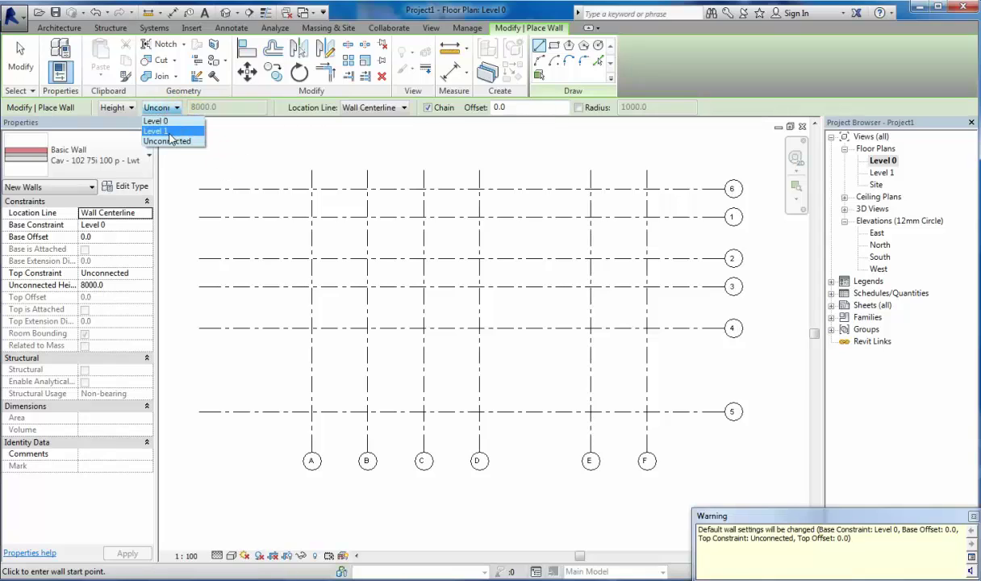
pyautogui.click(169, 134)
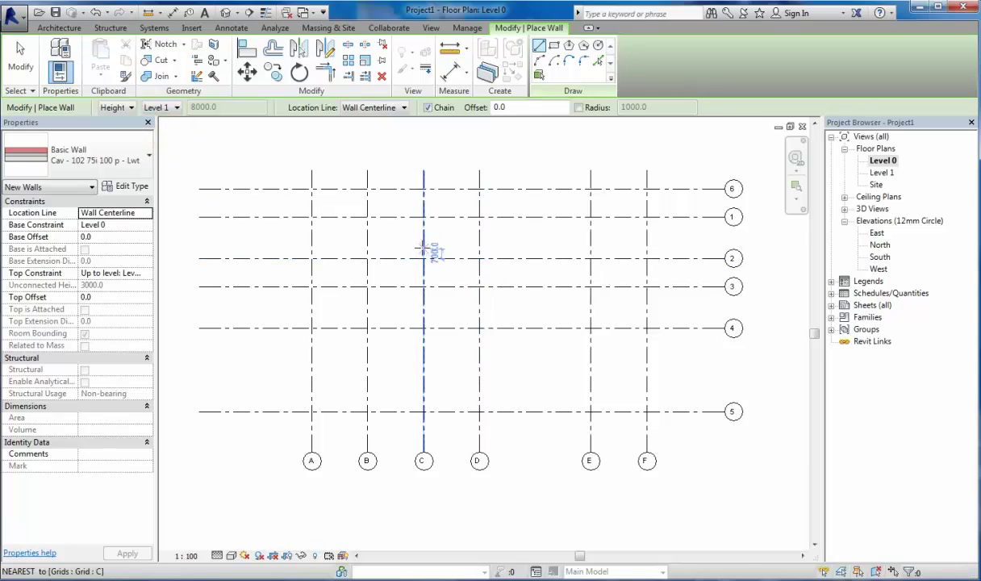
pyautogui.click(212, 111)
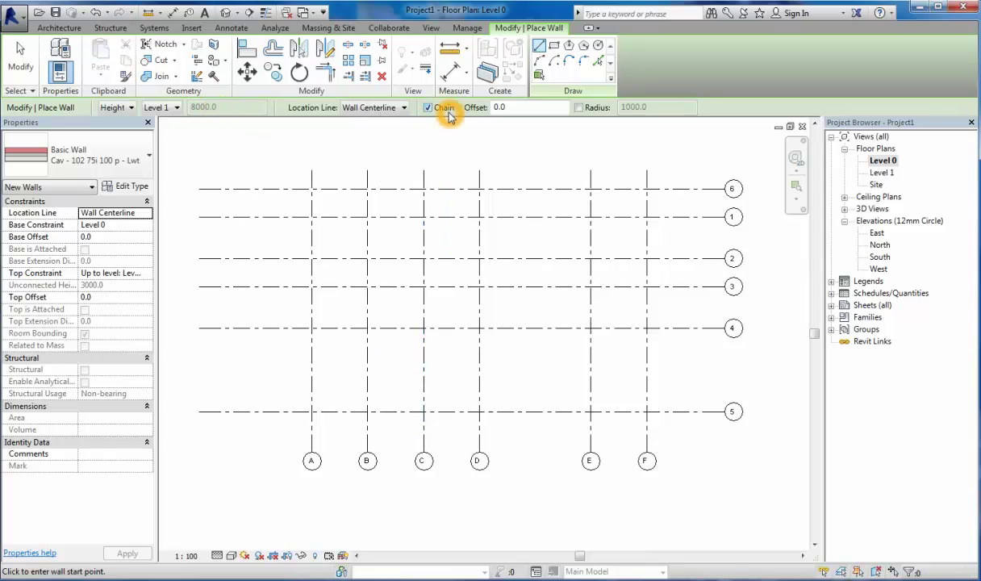
# Draw a chain of cavity walls through A/1, F/1, F/4, A/4 and back to A/1.
pyautogui.click(382, 326)
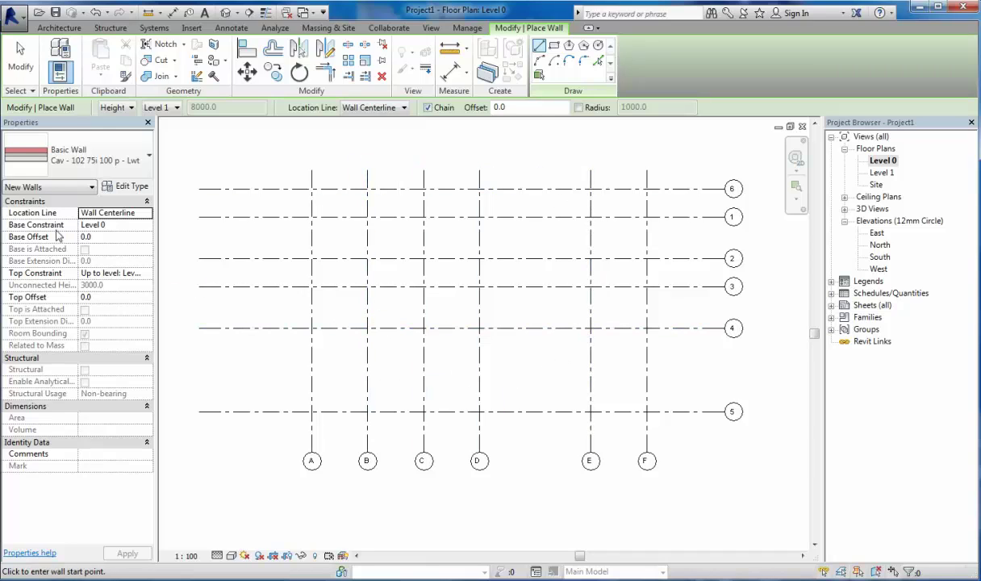
pyautogui.click(50, 229)
pyautogui.click(101, 223)
pyautogui.click(390, 300)
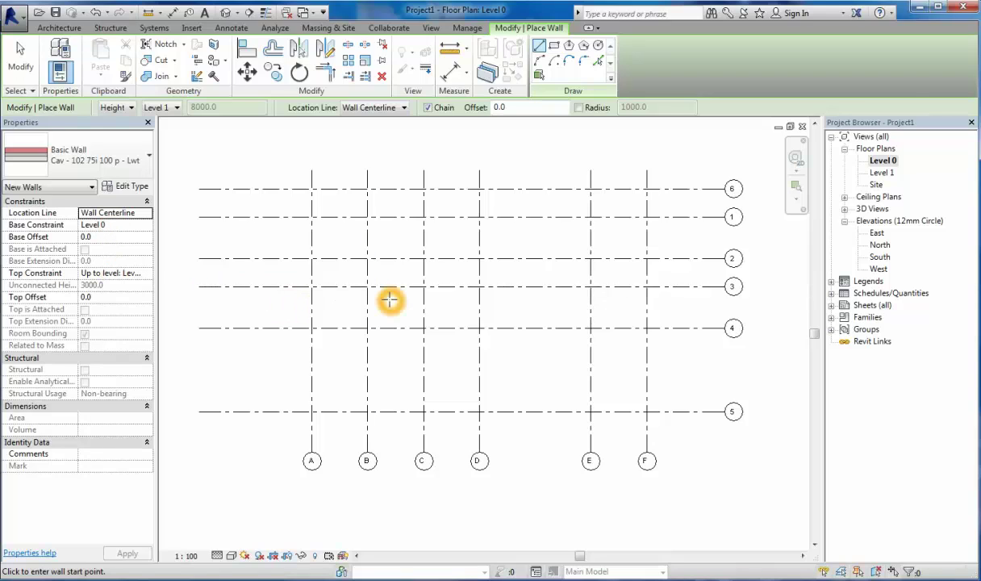
pyautogui.click(355, 253)
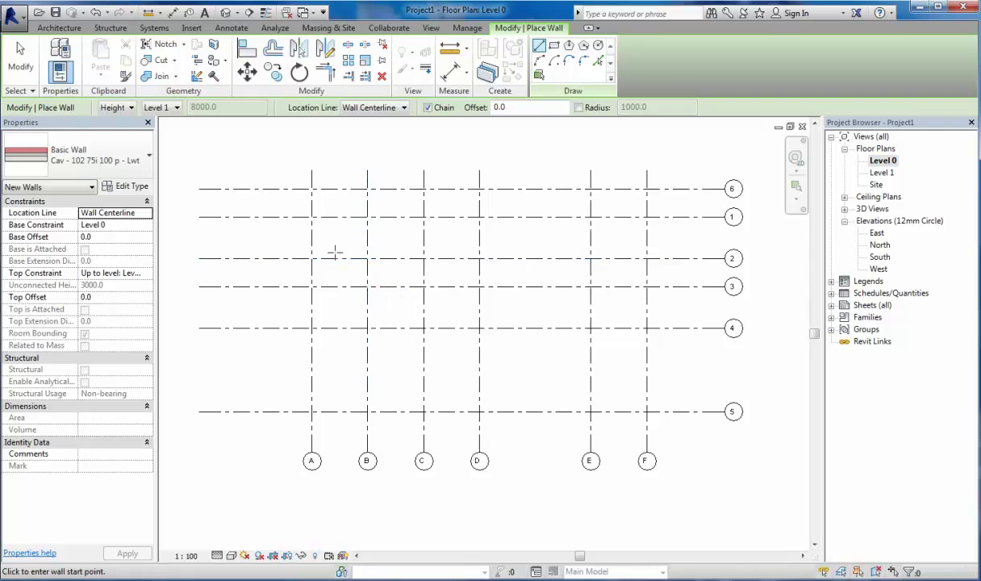
pyautogui.click(313, 229)
pyautogui.click(314, 218)
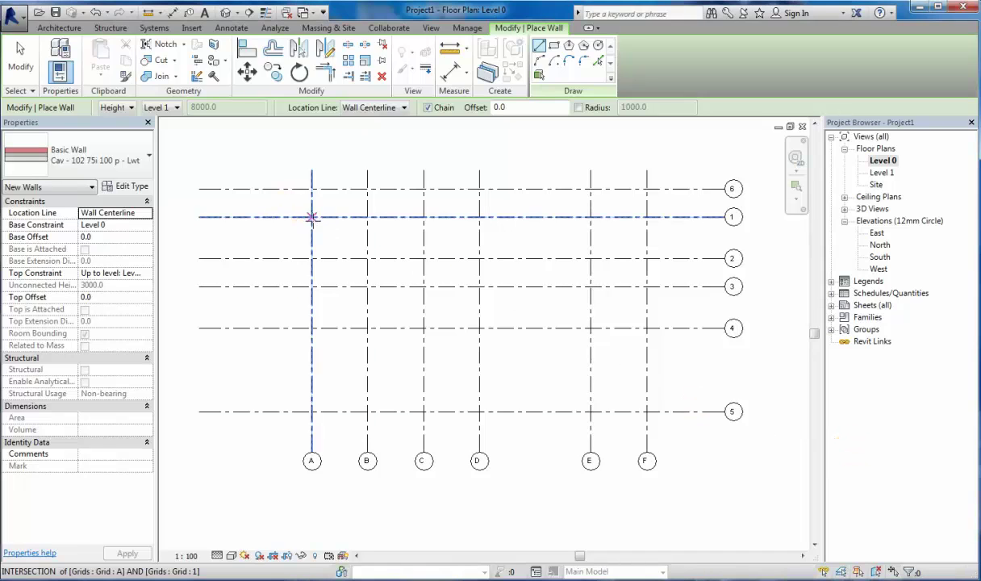
pyautogui.click(311, 217)
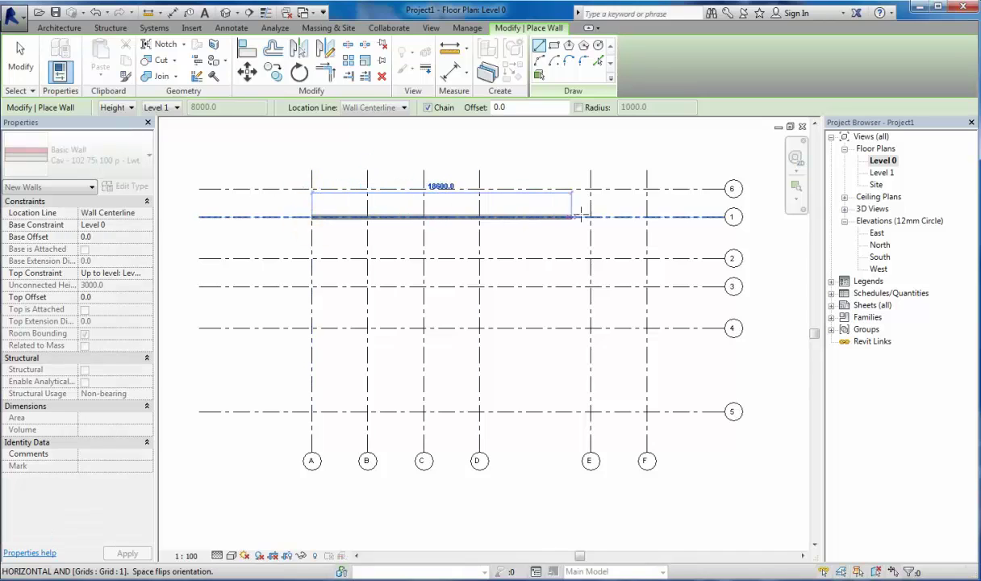
pyautogui.click(646, 216)
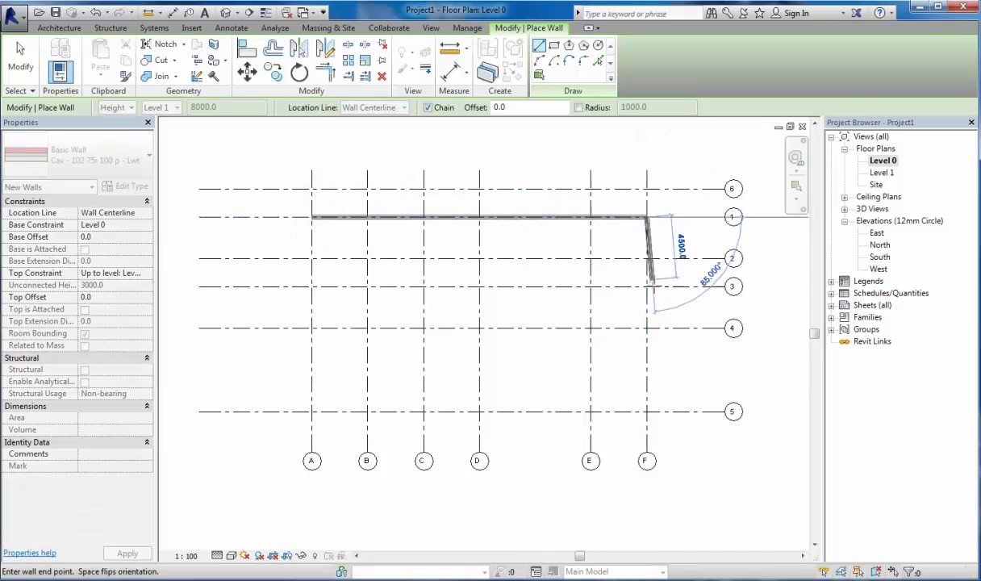
pyautogui.click(646, 328)
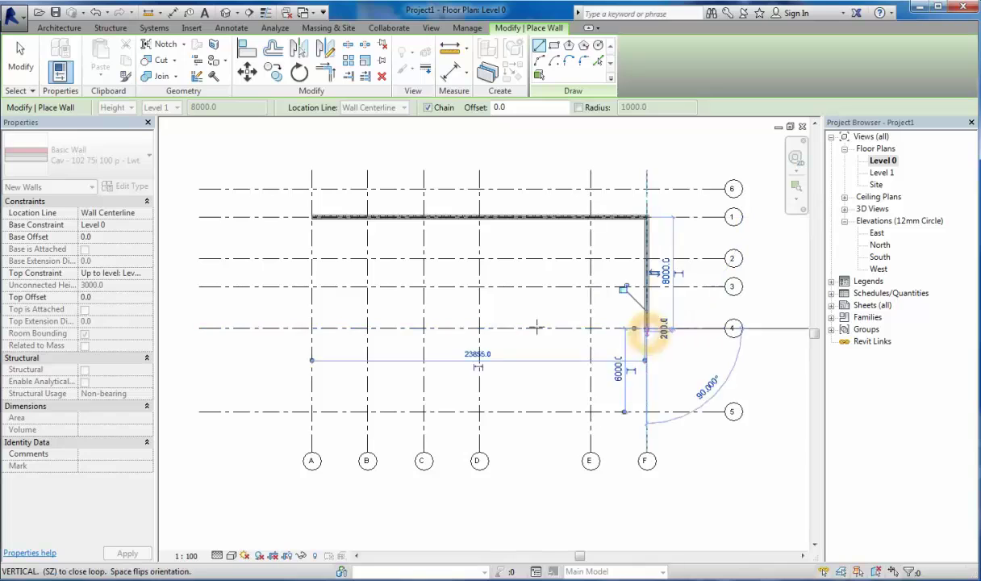
pyautogui.click(311, 328)
pyautogui.click(312, 328)
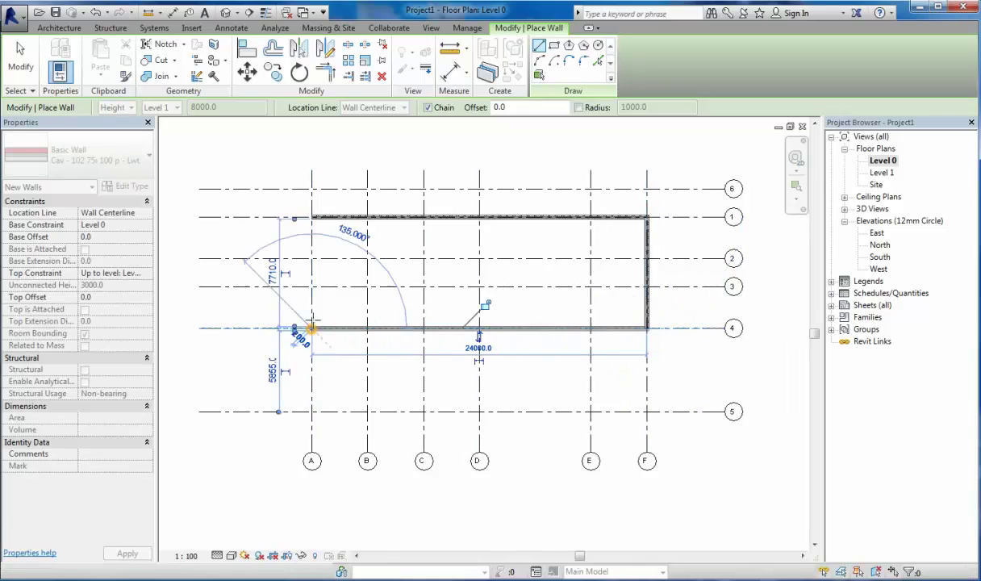
pyautogui.click(313, 217)
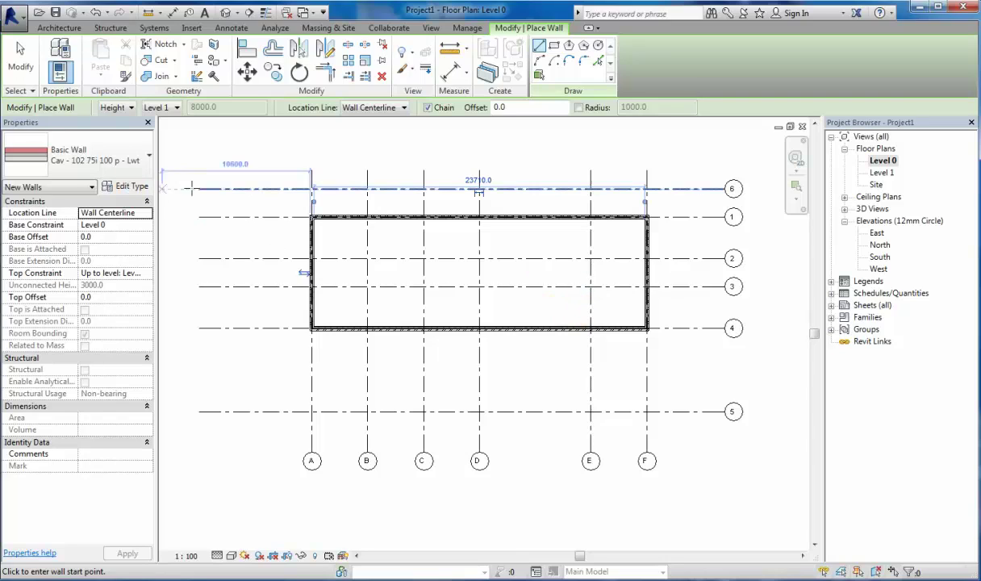
# End the cavity walls and restart the Wall tool using type Partn - 120 - 1Hr.
pyautogui.press('Escape')
pyautogui.press('Escape')
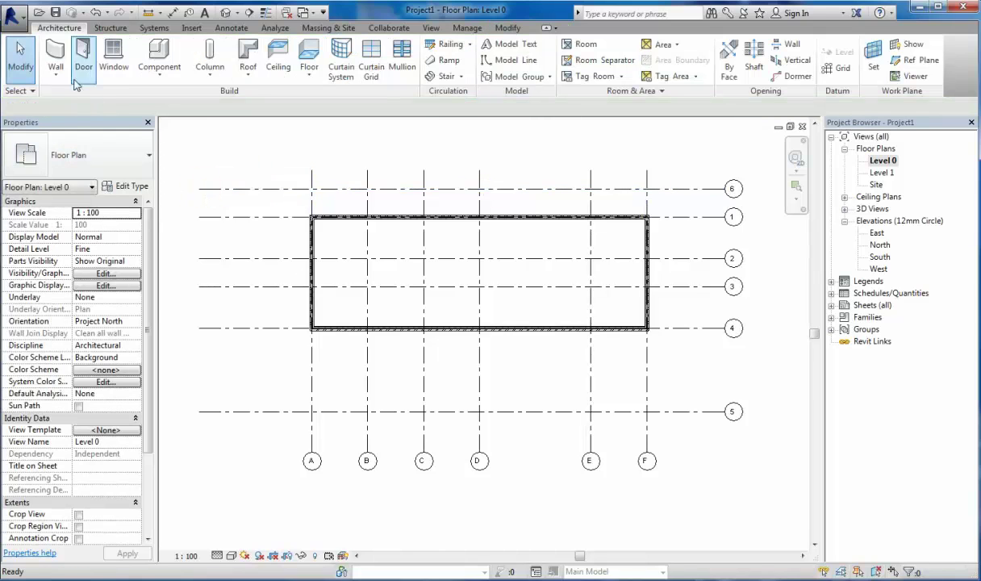
pyautogui.click(55, 54)
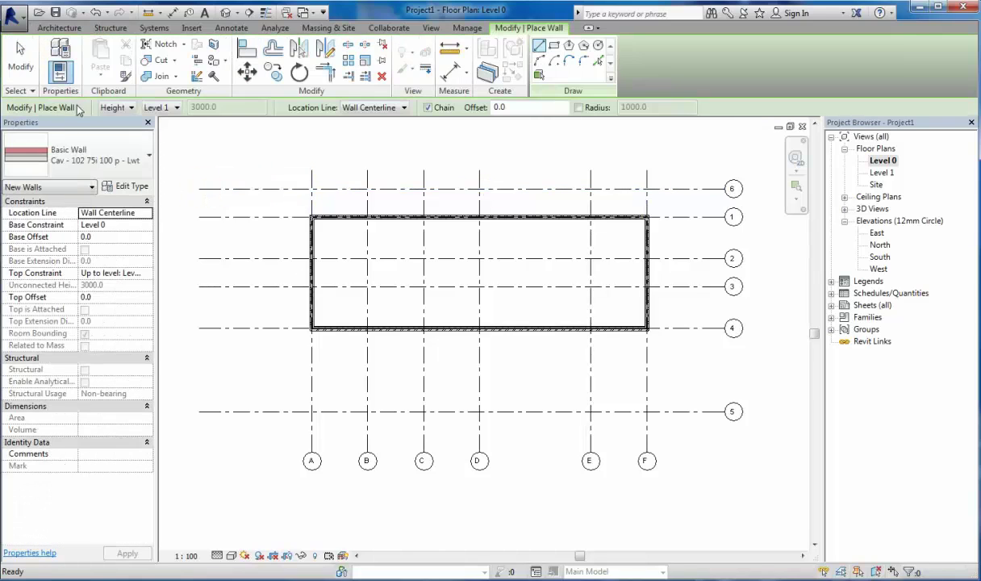
pyautogui.click(98, 159)
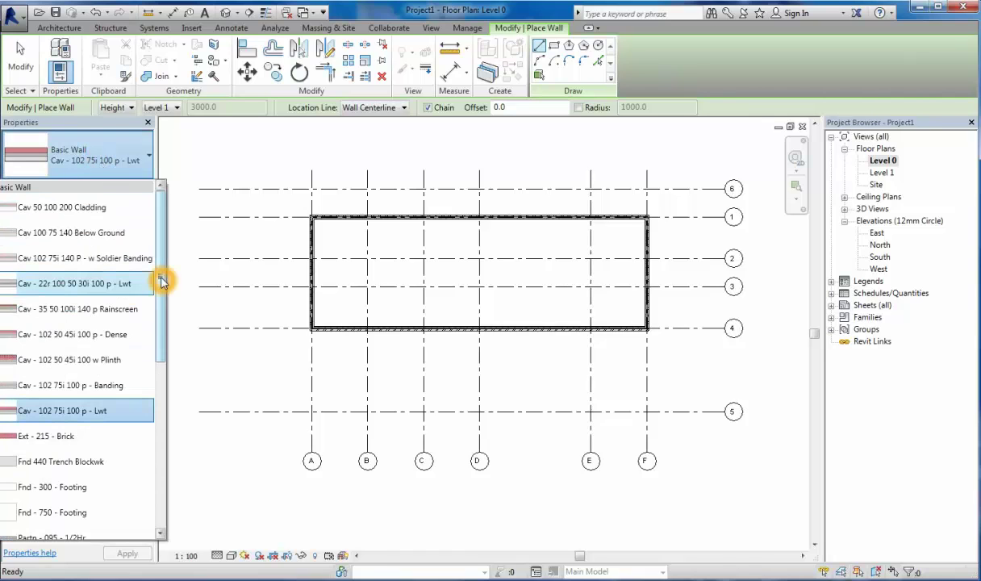
pyautogui.moveTo(161, 279); pyautogui.dragTo(164, 358)
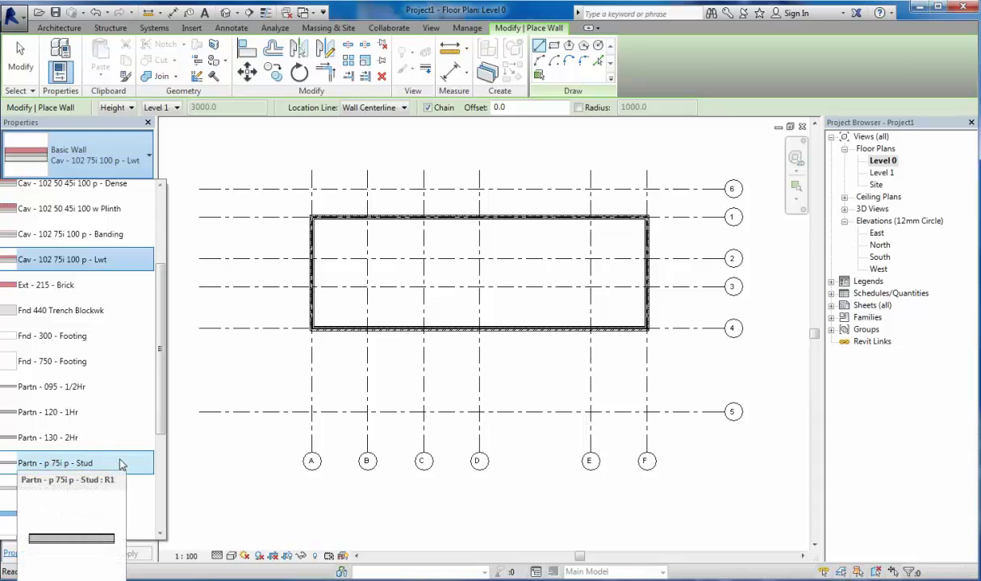
pyautogui.click(61, 411)
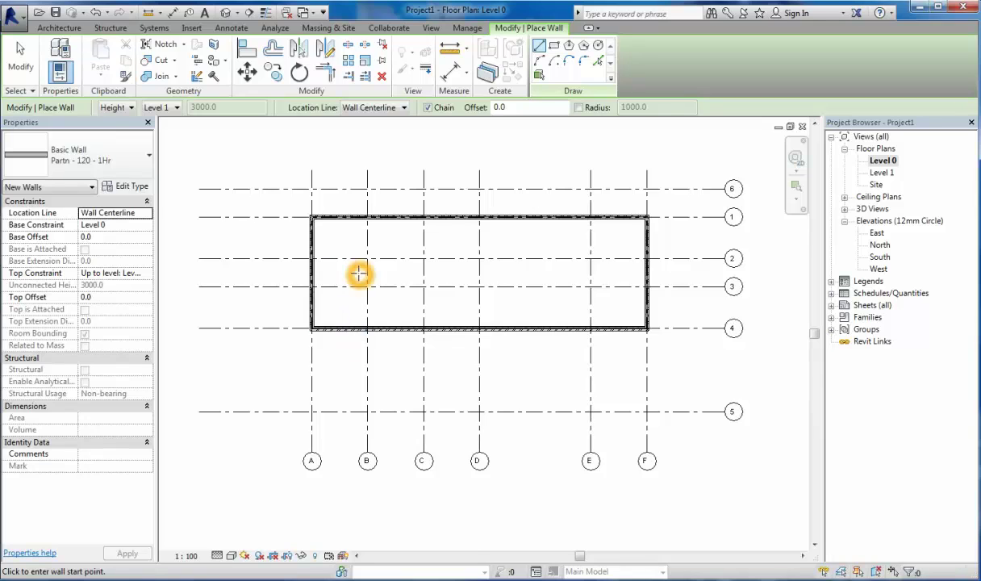
# Draw grid B partitions from the top wall to grid 2 and bottom wall to grid 3, plus grid 3 from the left wall to B.
pyautogui.scroll(2, 374, 224)
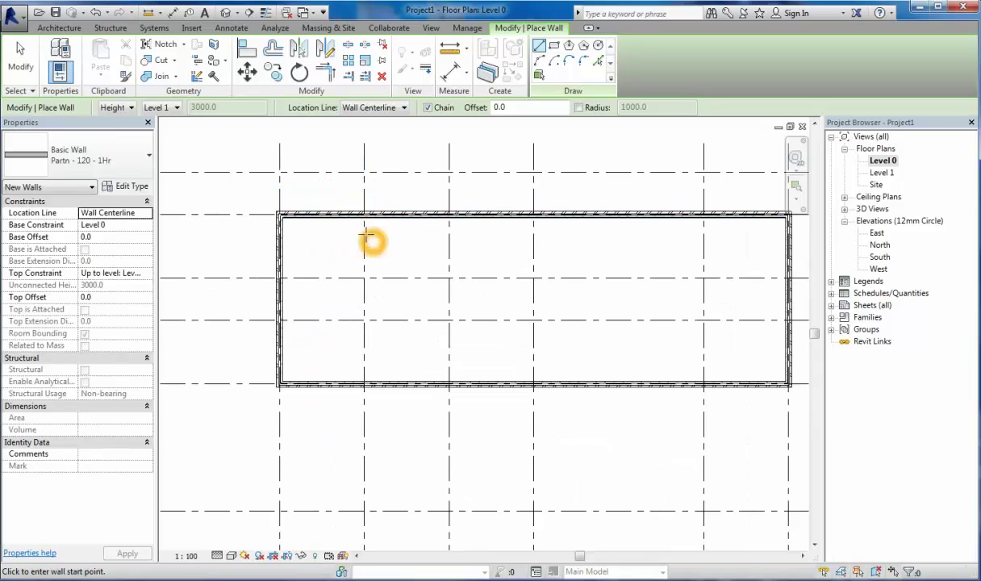
pyautogui.click(364, 218)
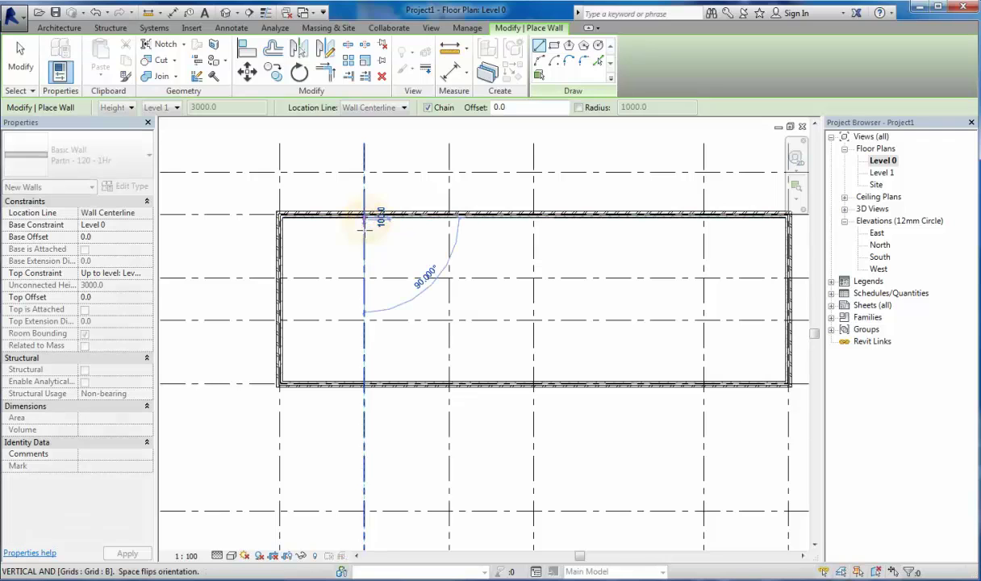
pyautogui.click(364, 277)
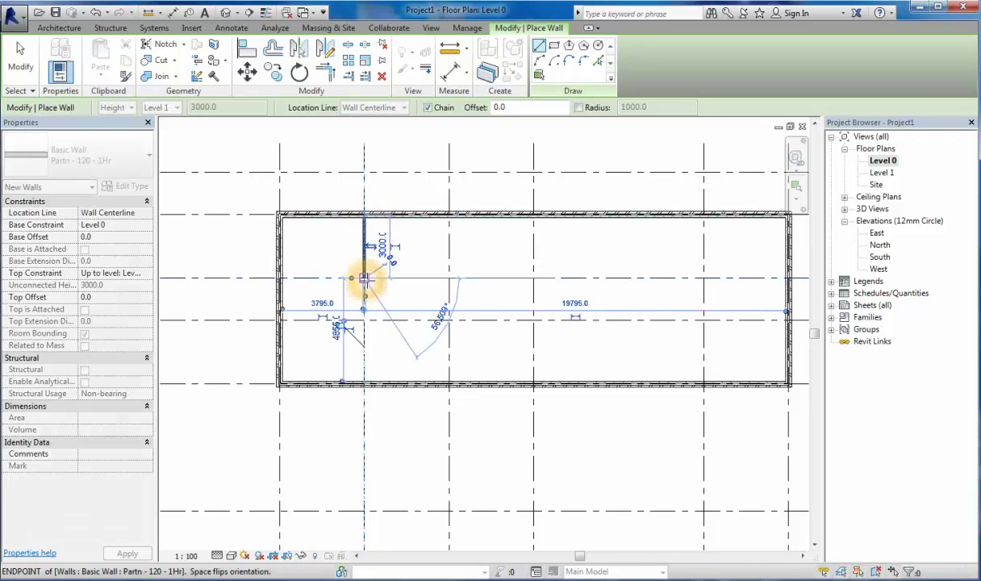
pyautogui.press('Escape')
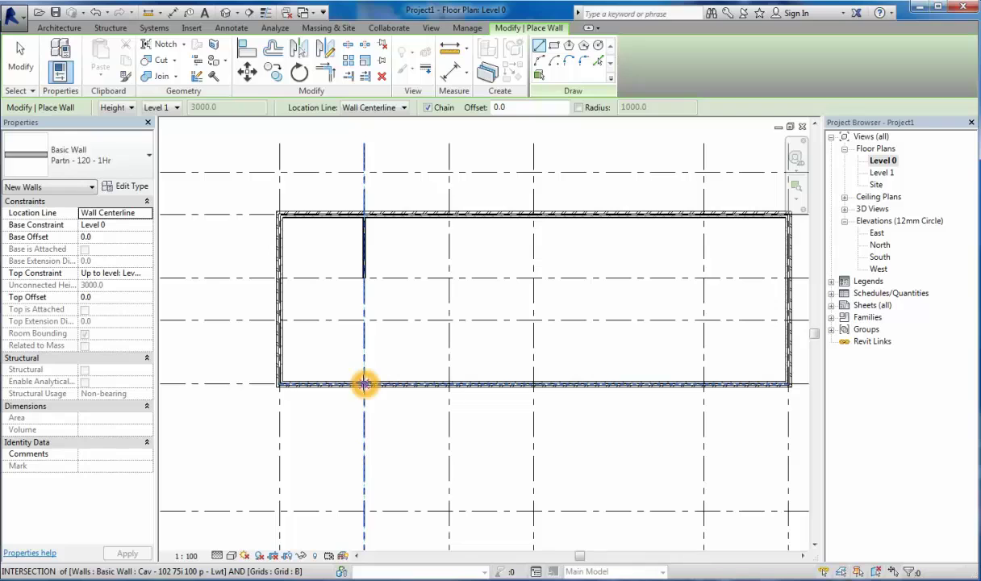
pyautogui.click(364, 384)
pyautogui.click(364, 321)
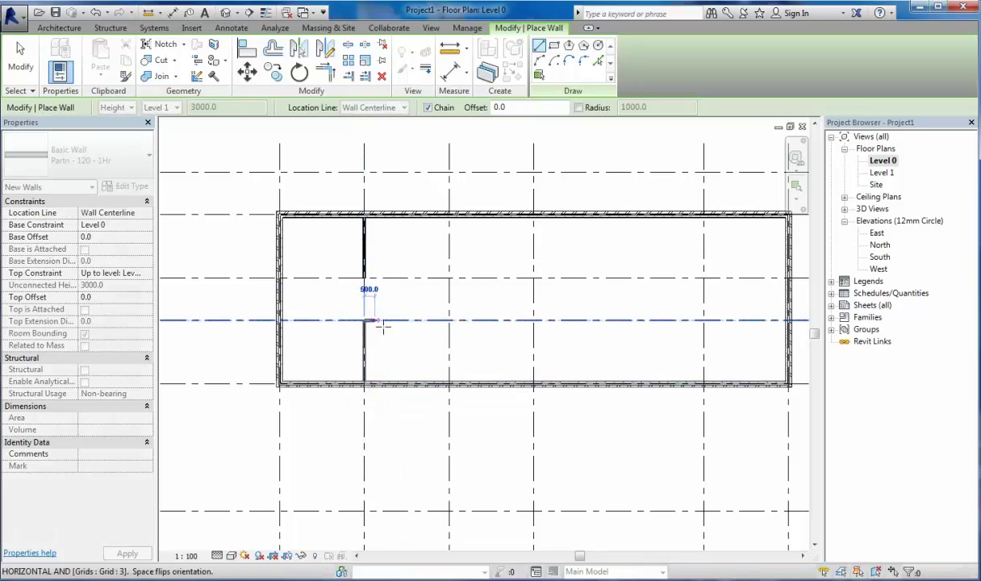
pyautogui.press('Escape')
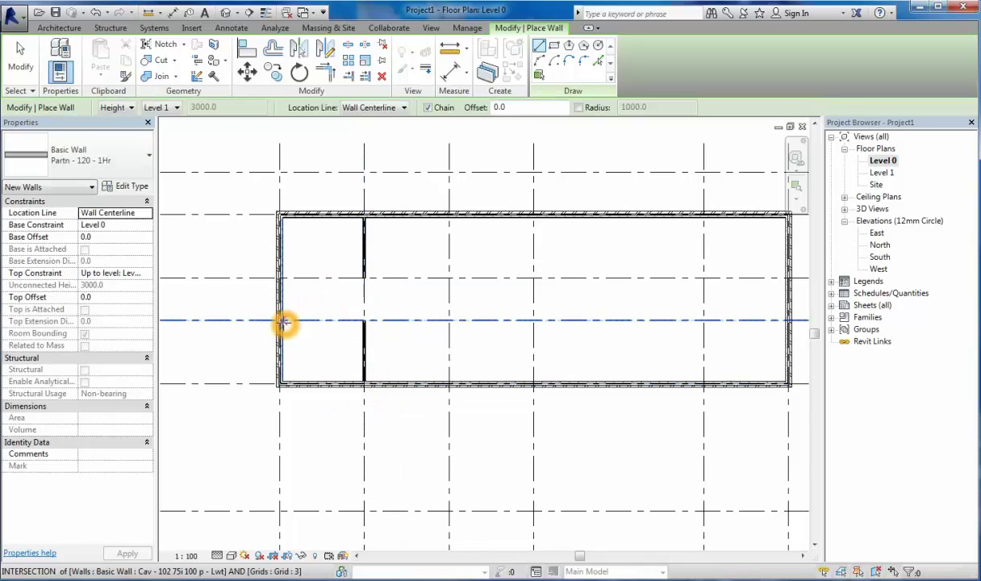
pyautogui.click(282, 320)
pyautogui.click(364, 321)
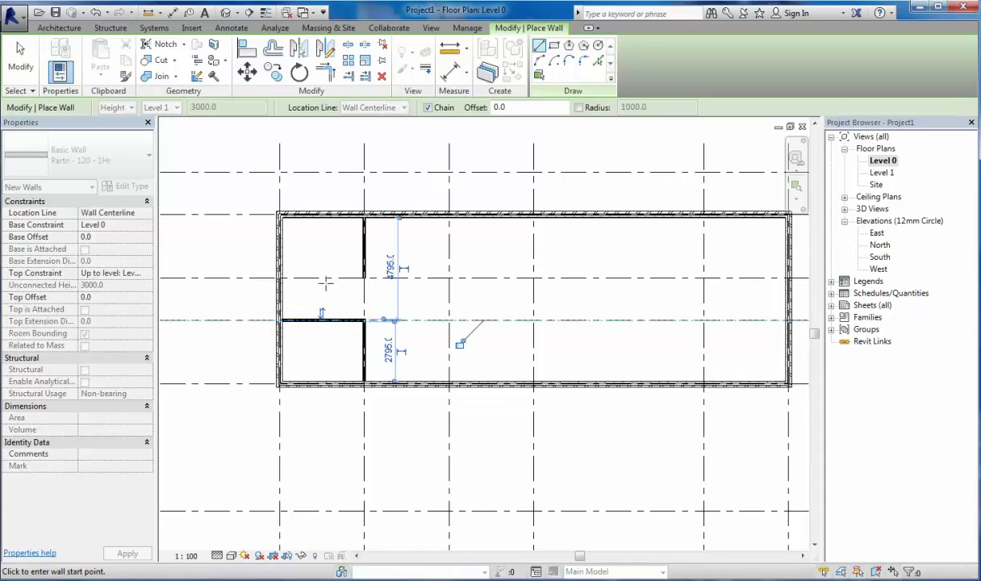
pyautogui.press('Escape')
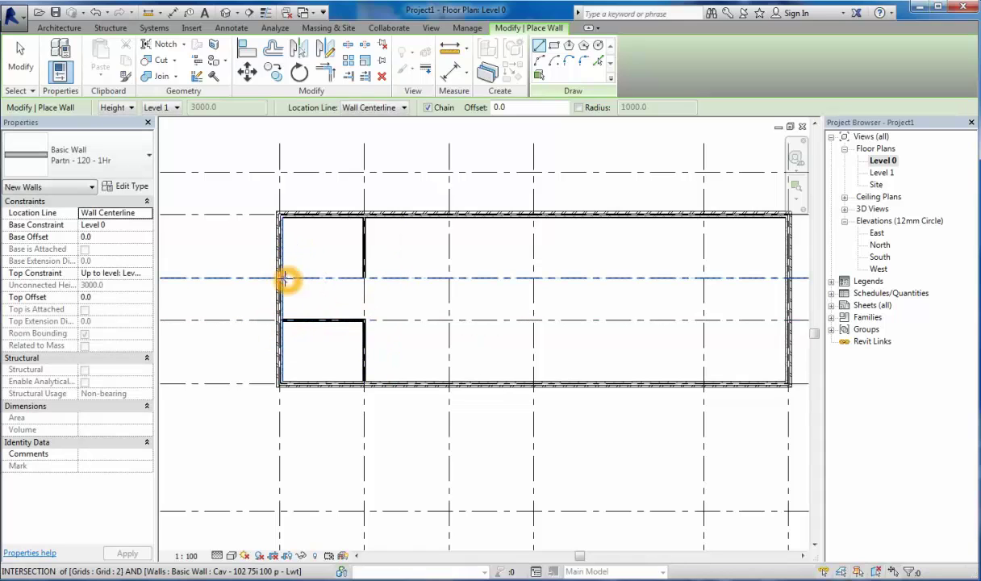
# Draw a grid 2 partition from the left wall to grid D, and grid C and D partitions from the top wall to grid 2.
pyautogui.click(286, 278)
pyautogui.click(364, 278)
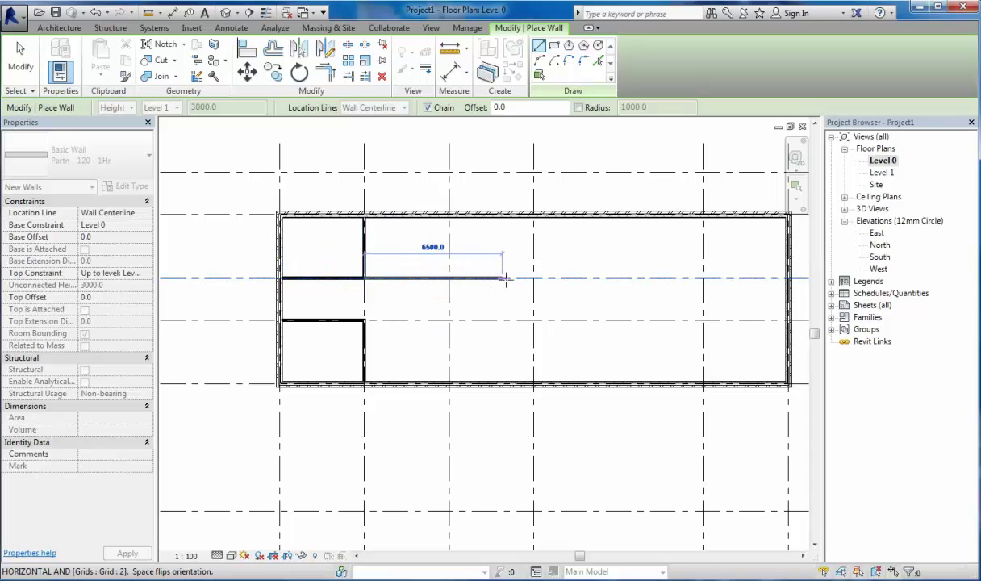
pyautogui.click(534, 279)
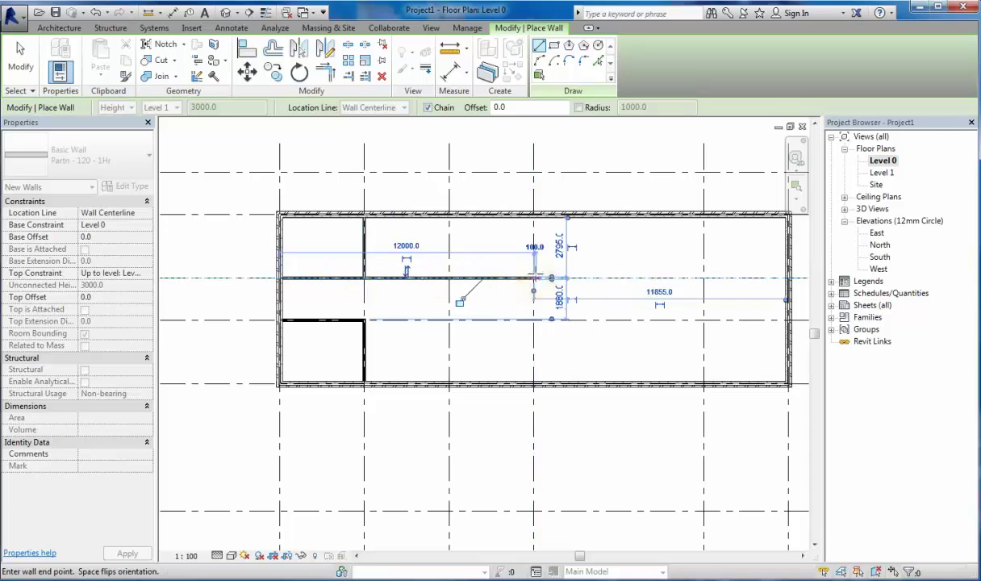
pyautogui.press('Escape')
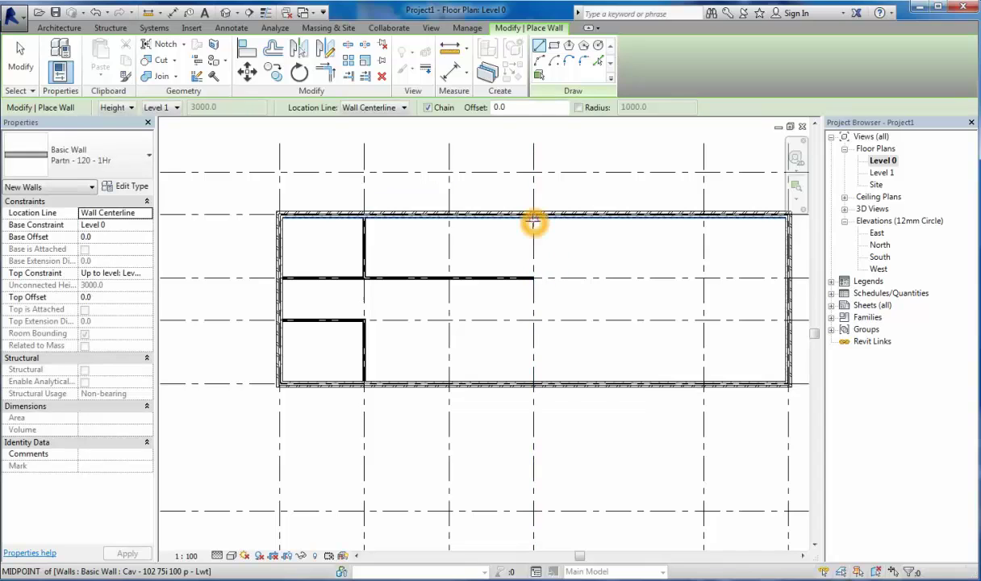
pyautogui.click(533, 216)
pyautogui.click(533, 278)
pyautogui.press('Escape')
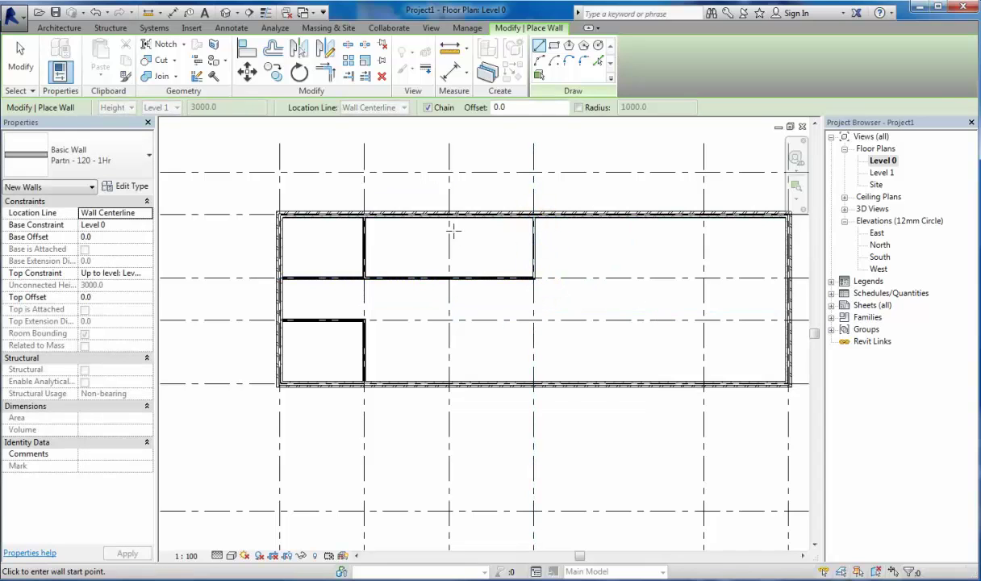
pyautogui.click(449, 217)
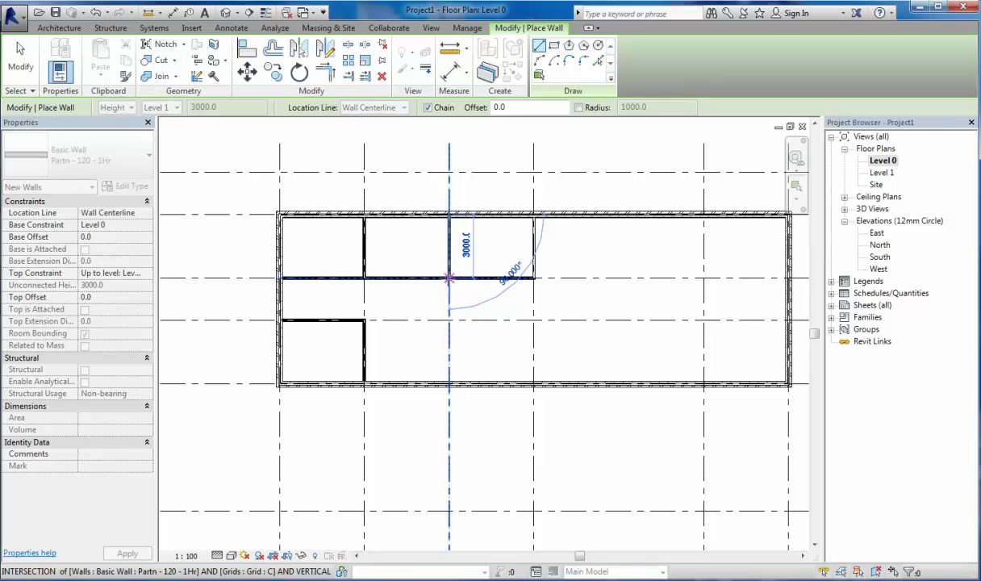
pyautogui.click(449, 278)
pyautogui.press('Escape')
pyautogui.press('Escape')
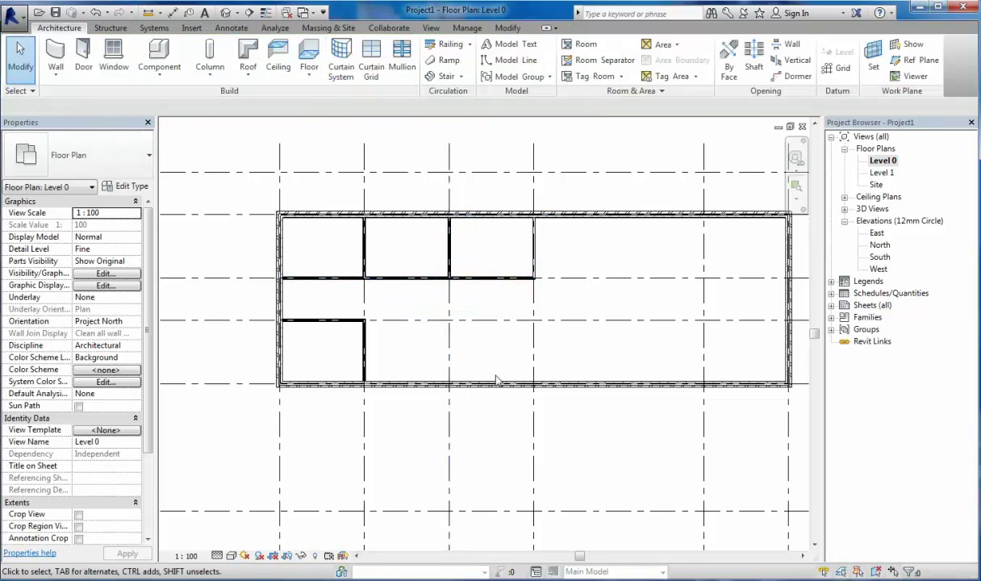
# Draw partitions on grids C and D from the bottom wall up to grid 3, joined along grid 3.
pyautogui.click(452, 381)
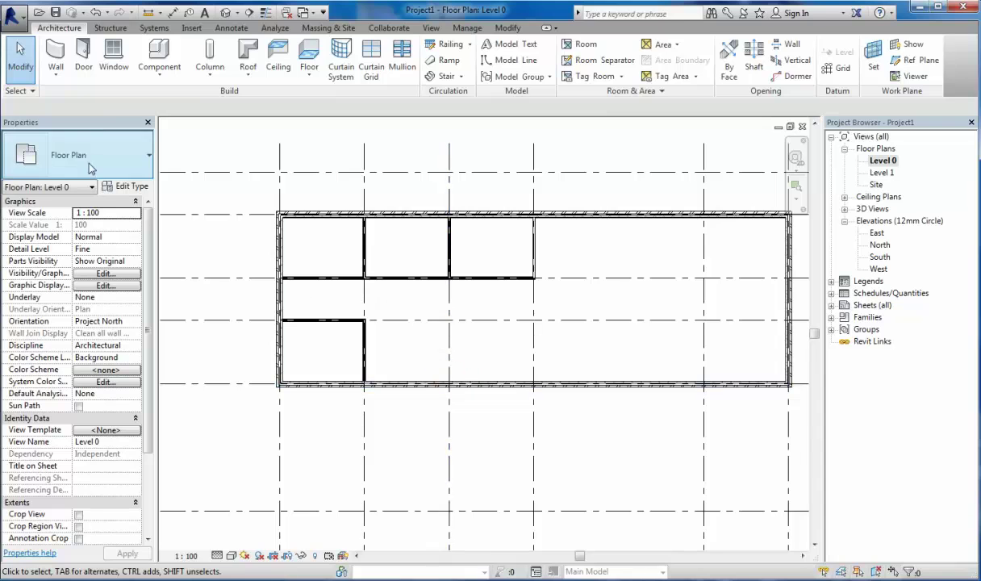
pyautogui.click(50, 55)
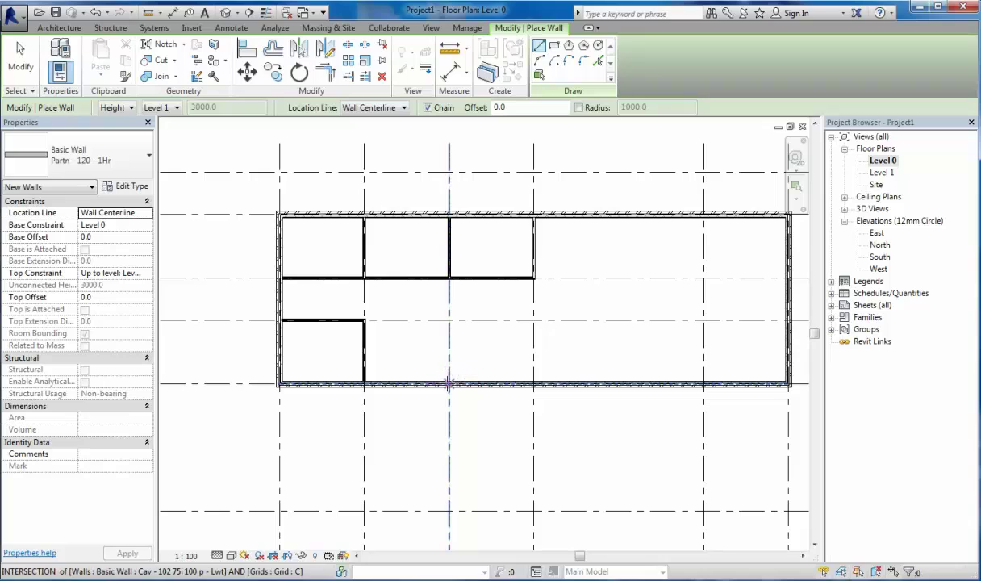
pyautogui.click(449, 385)
pyautogui.click(448, 321)
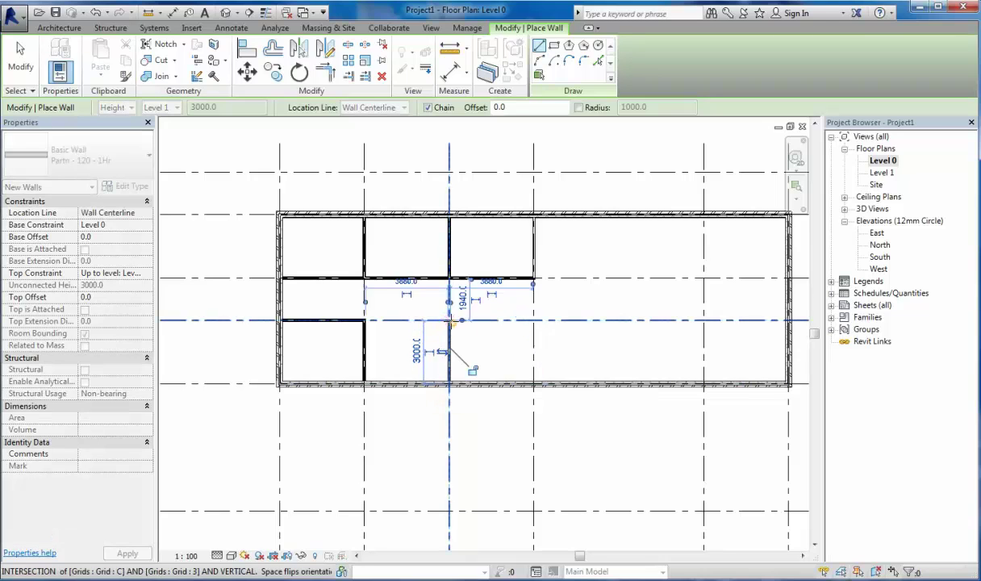
pyautogui.press('Escape')
pyautogui.click(537, 383)
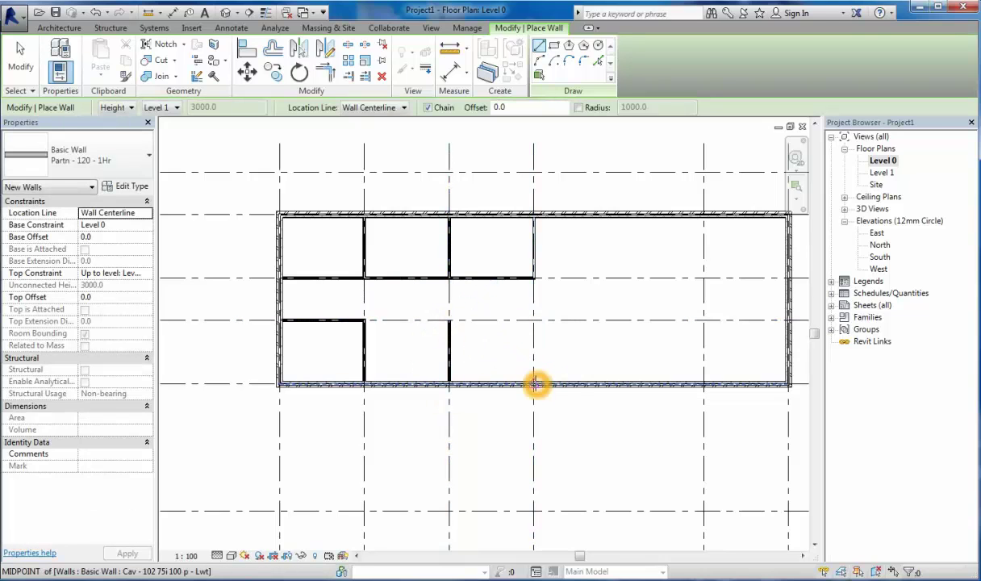
pyautogui.click(536, 321)
pyautogui.click(449, 321)
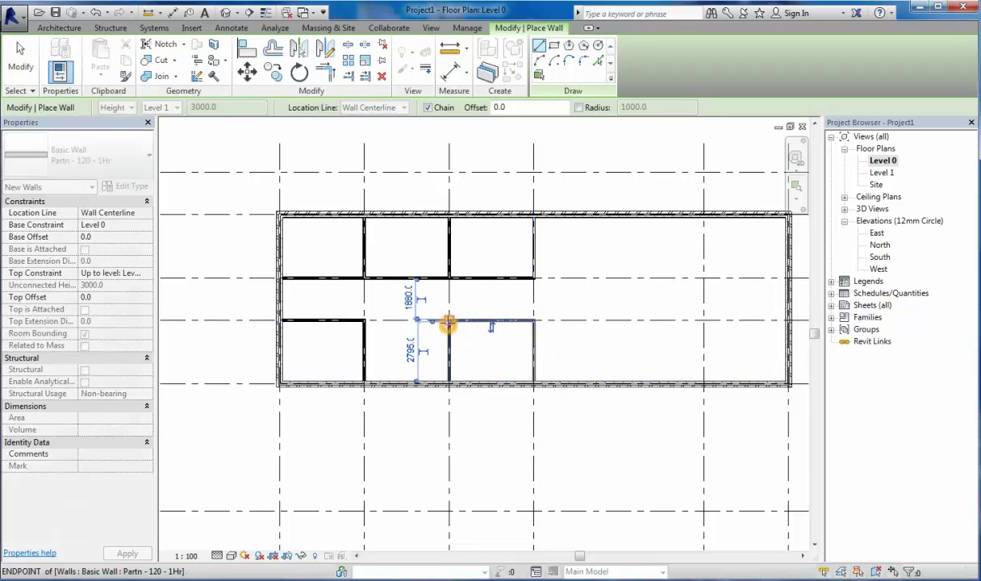
pyautogui.press('Escape')
pyautogui.press('Escape')
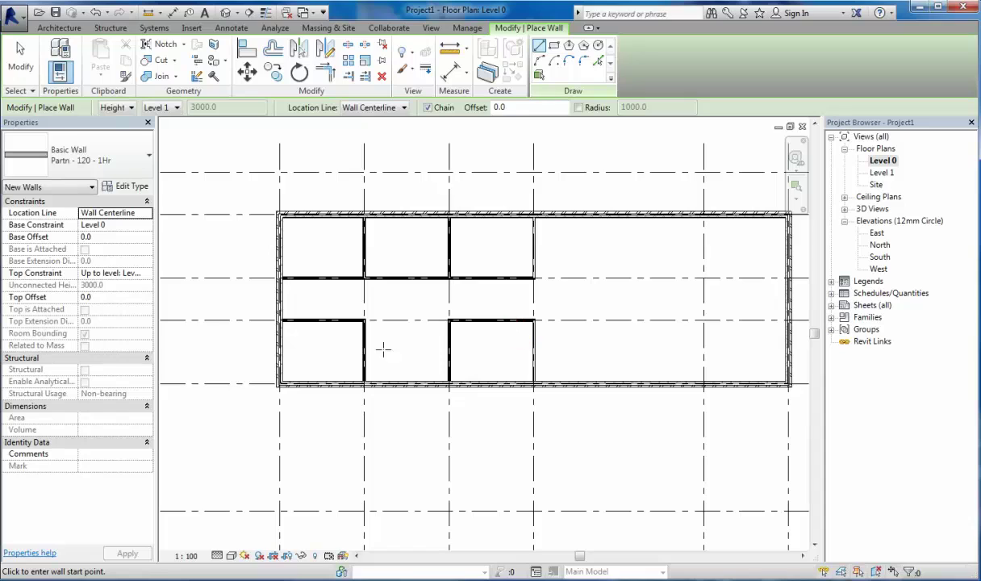
# Add a short partition from the corner room's right wall across to the next partition.
pyautogui.scroll(1, 365, 347)
pyautogui.scroll(1, 365, 345)
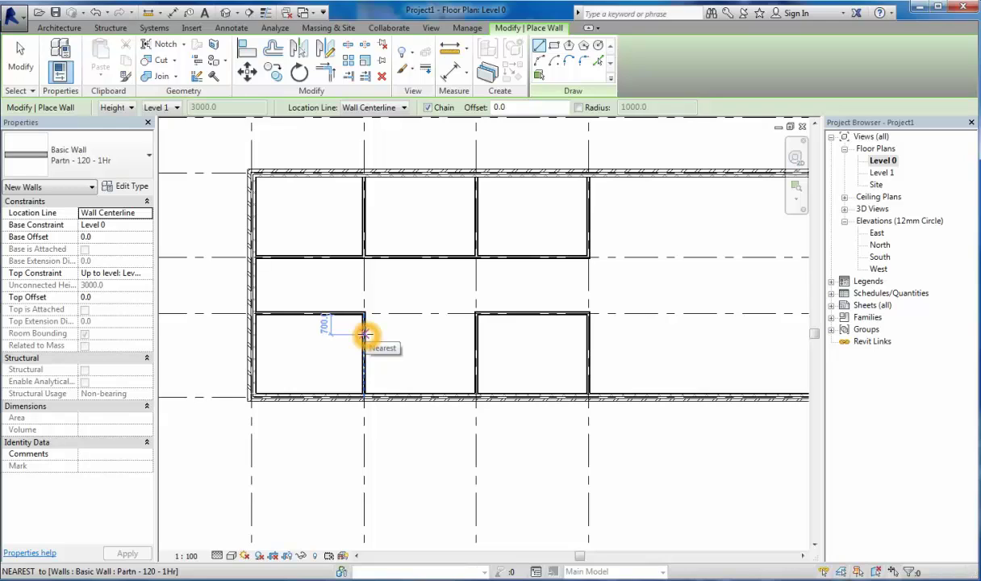
pyautogui.click(364, 334)
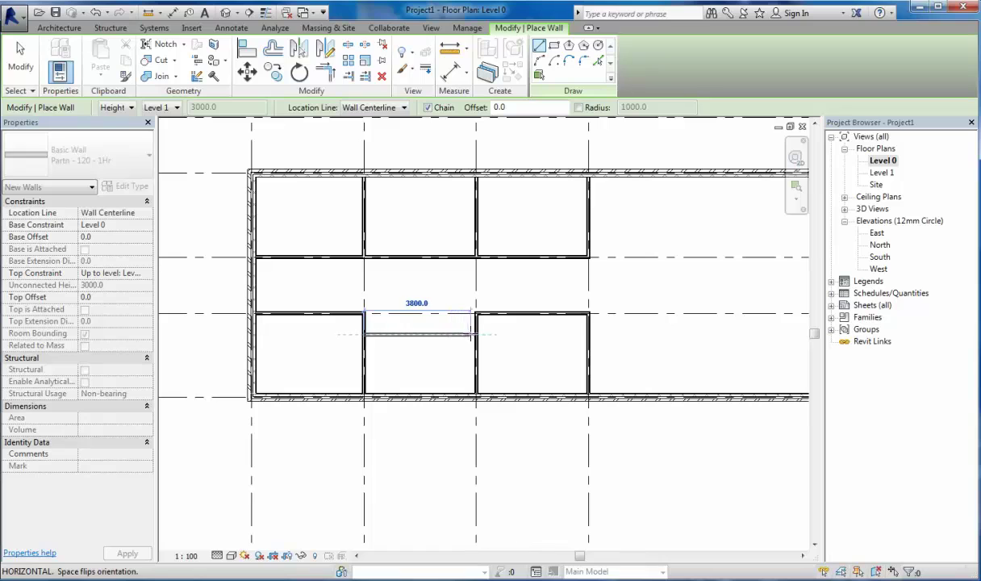
pyautogui.click(471, 334)
pyautogui.press('Escape')
pyautogui.press('Escape')
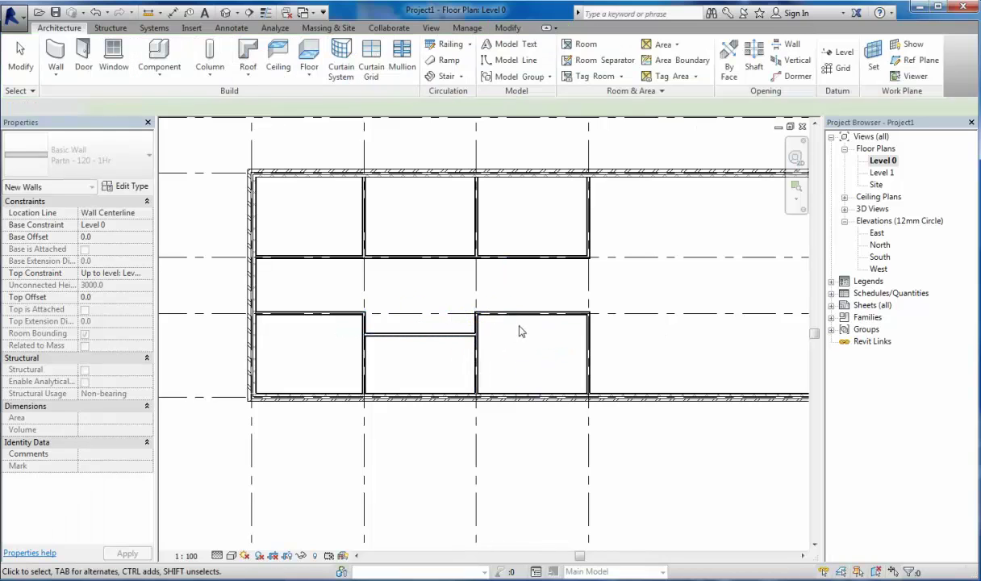
# Add a partition near grid D from the top rooms' corner down to the lower room's top wall.
pyautogui.click(533, 300)
pyautogui.click(542, 311)
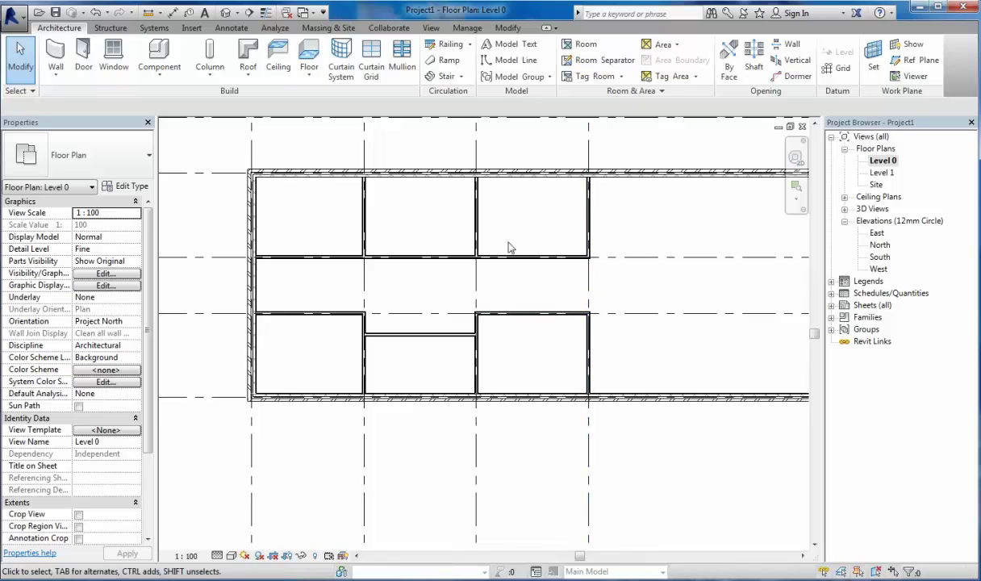
pyautogui.click(55, 55)
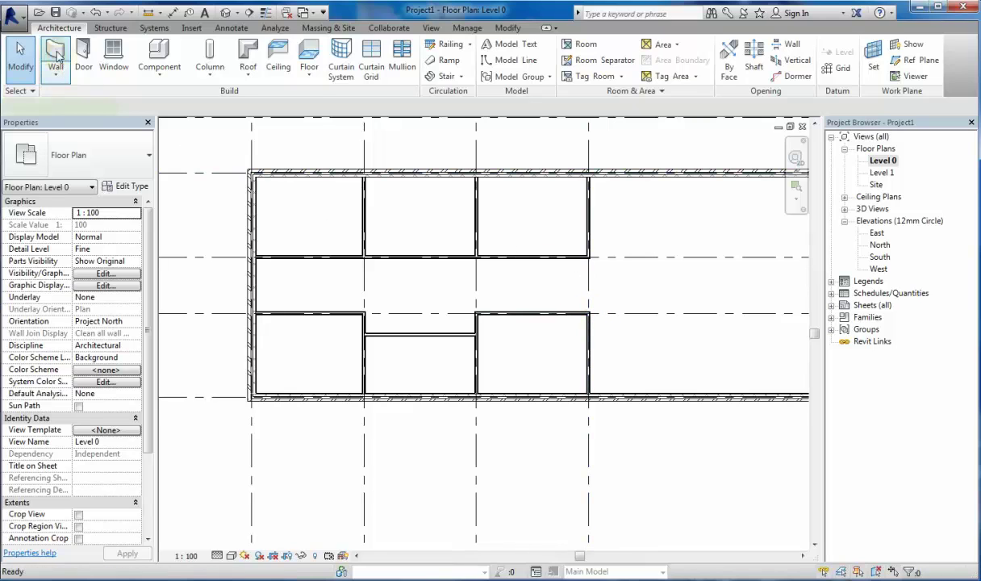
pyautogui.click(588, 260)
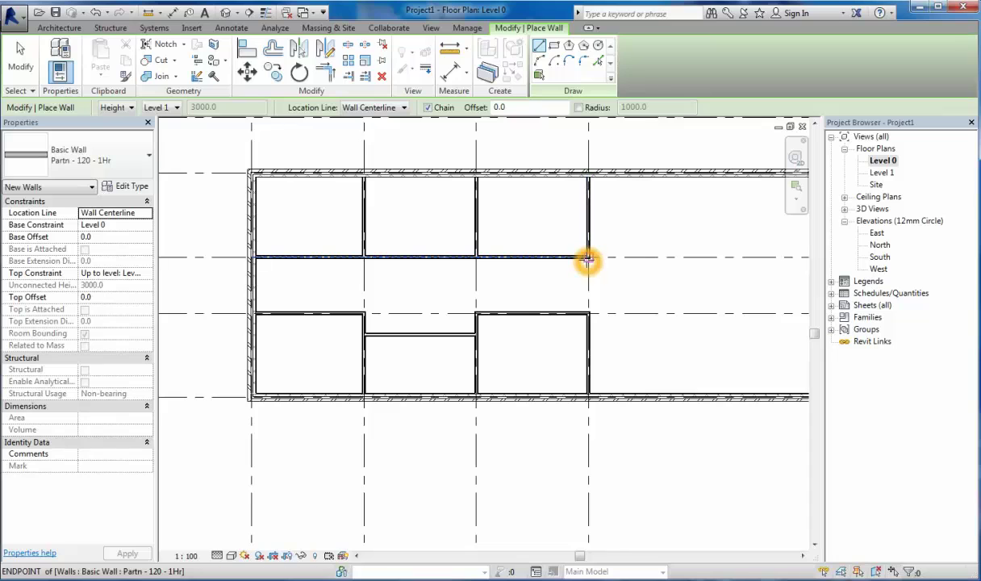
pyautogui.click(588, 311)
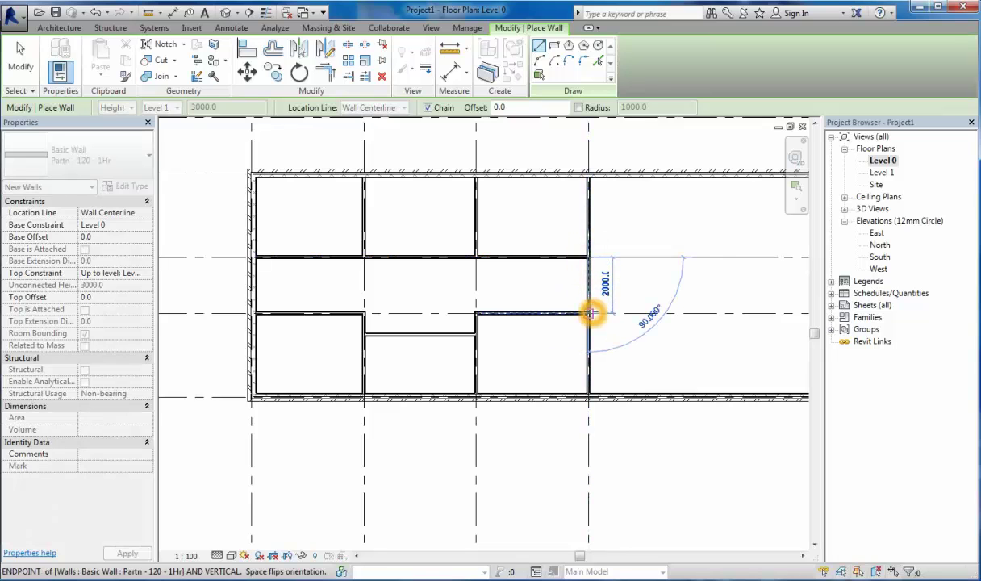
pyautogui.press('Escape')
pyautogui.press('Escape')
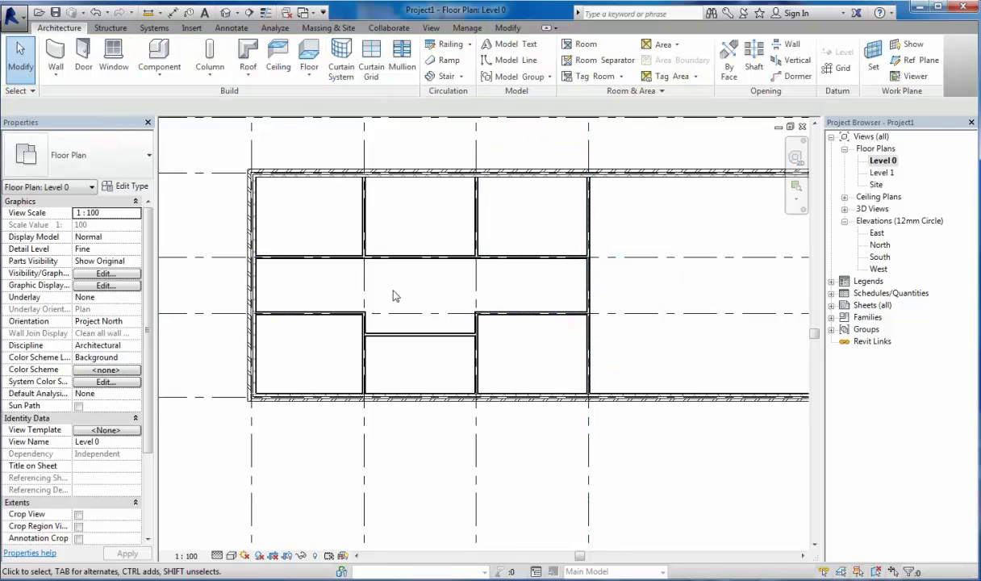
# Split the corridor's upper wall below the middle top room into left and right pieces.
pyautogui.click(420, 267)
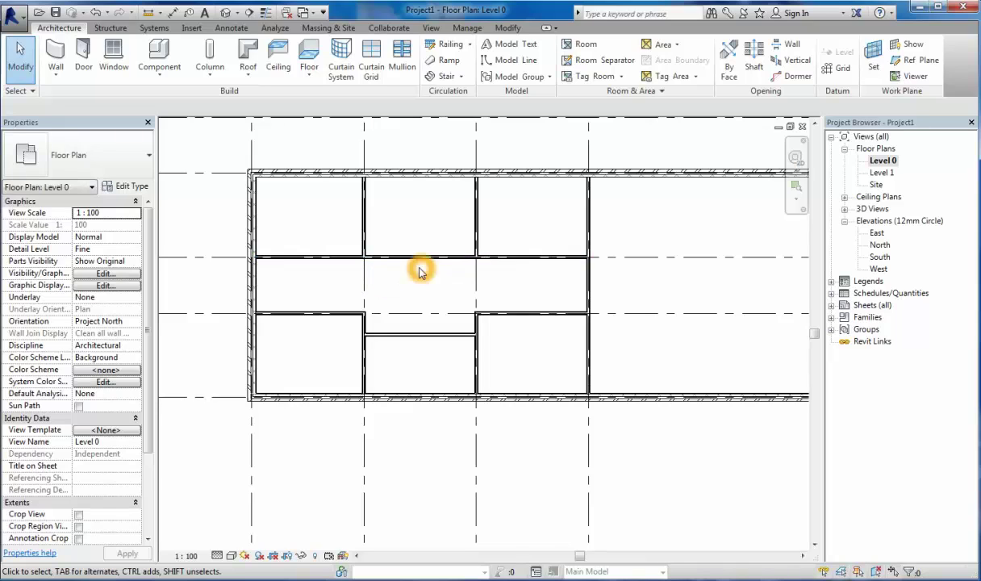
pyautogui.click(421, 256)
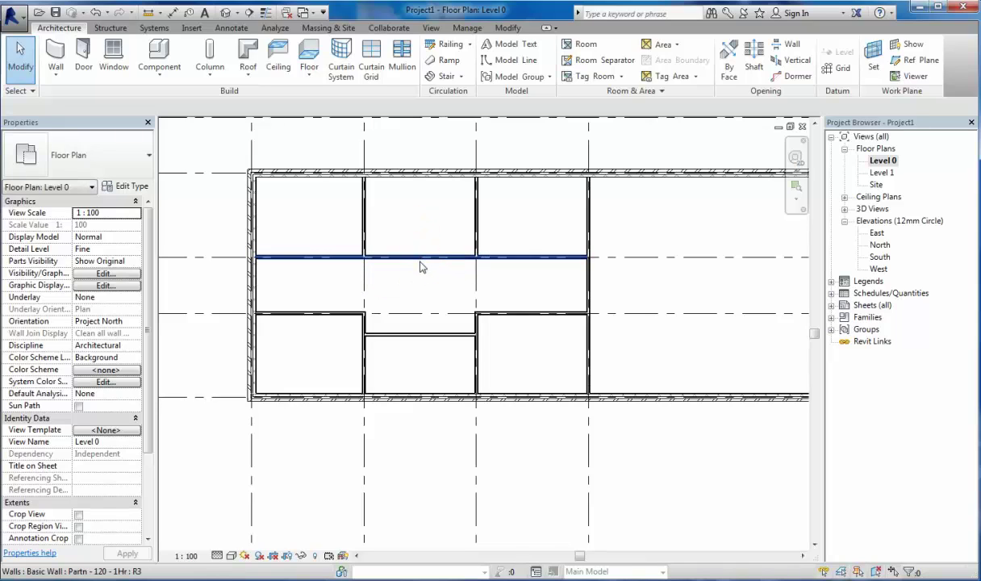
pyautogui.click(500, 266)
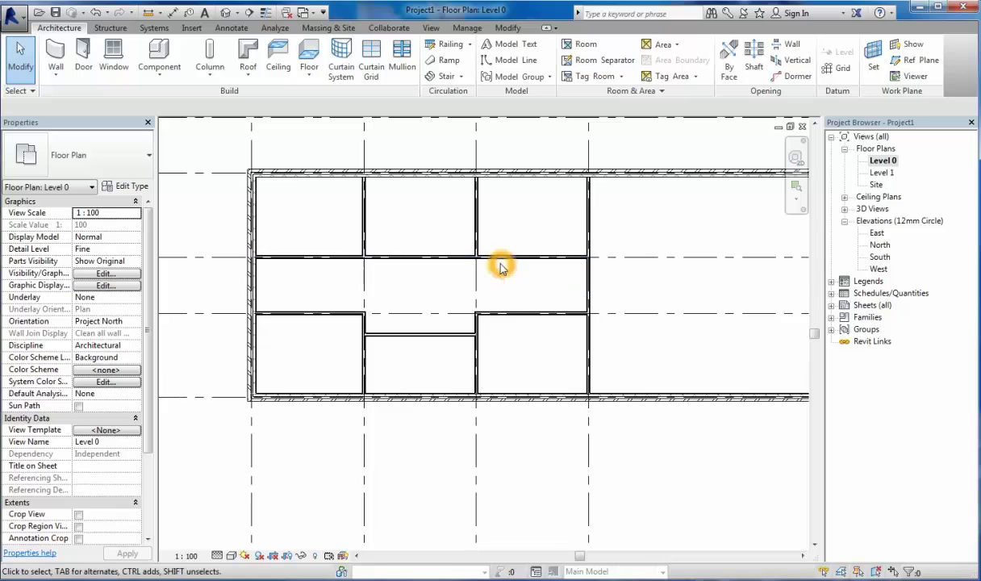
pyautogui.click(422, 256)
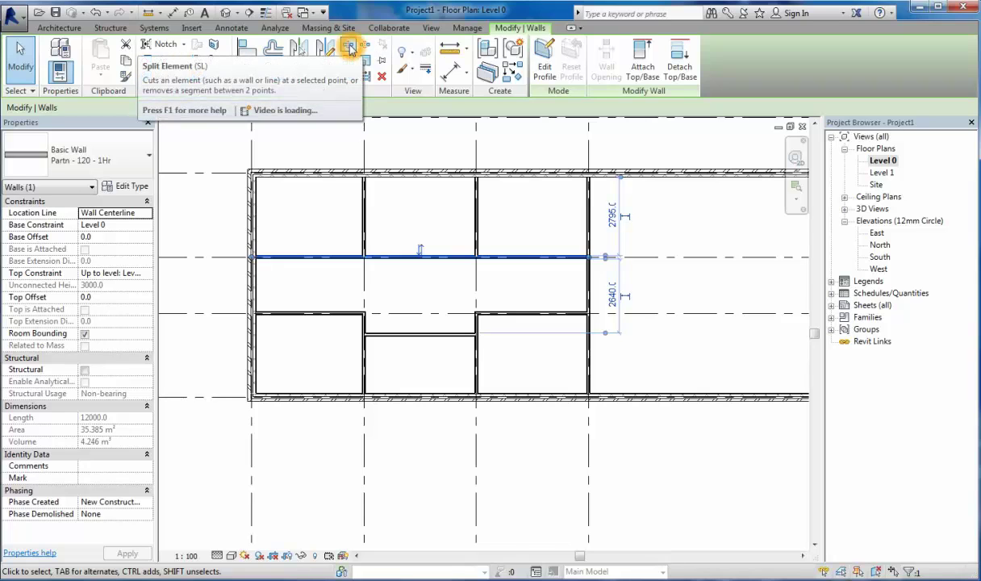
pyautogui.click(349, 48)
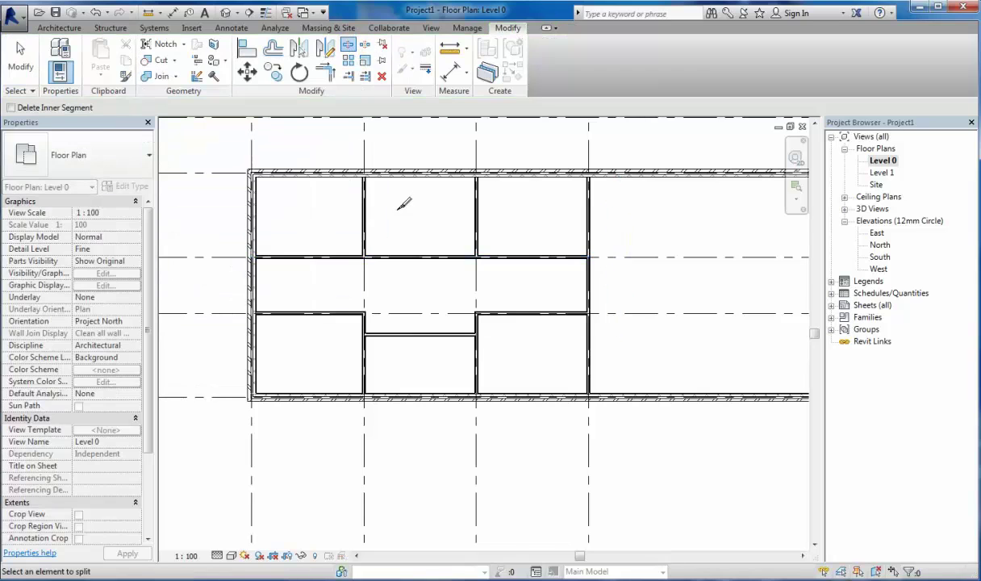
pyautogui.click(418, 256)
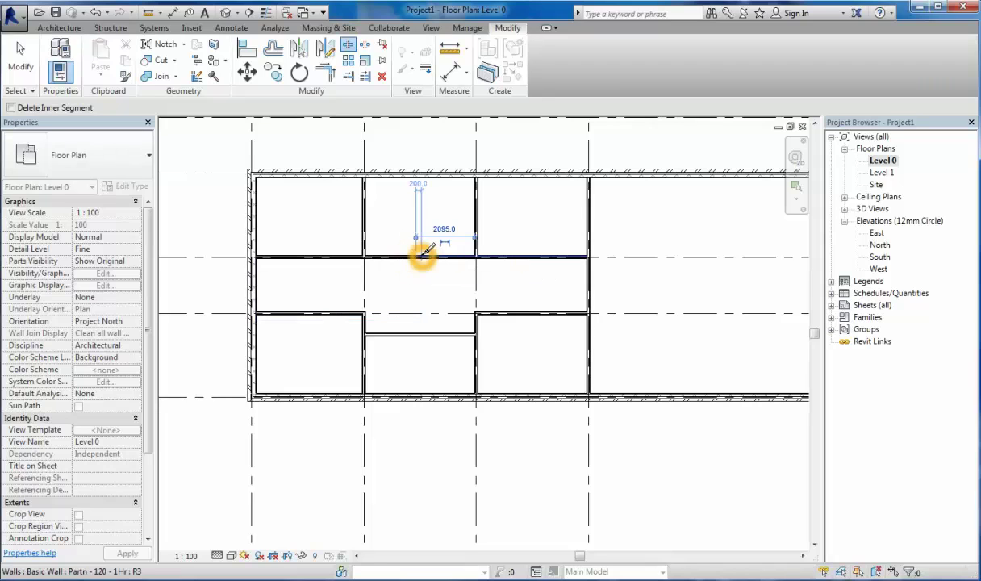
pyautogui.press('Escape')
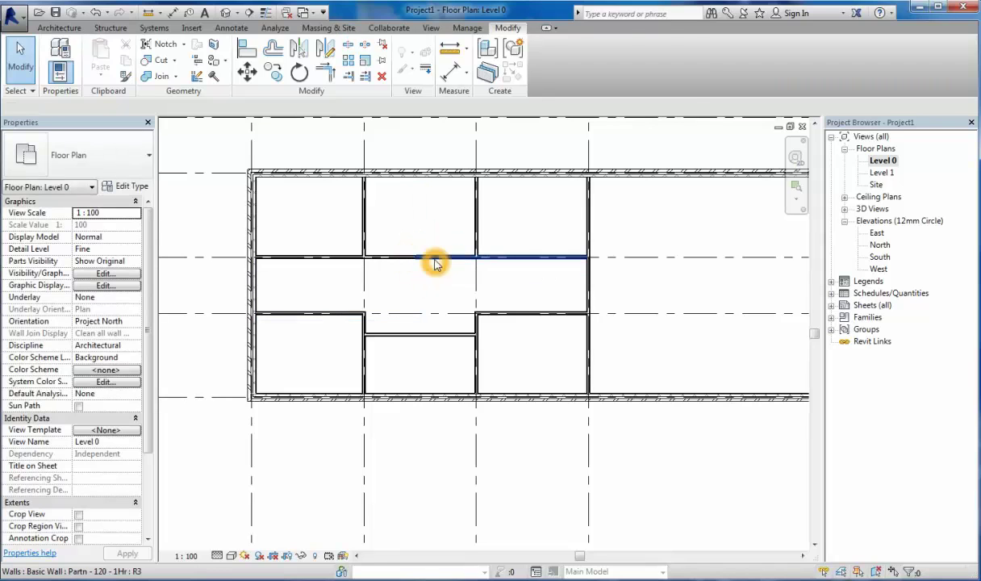
pyautogui.click(430, 257)
pyautogui.click(394, 258)
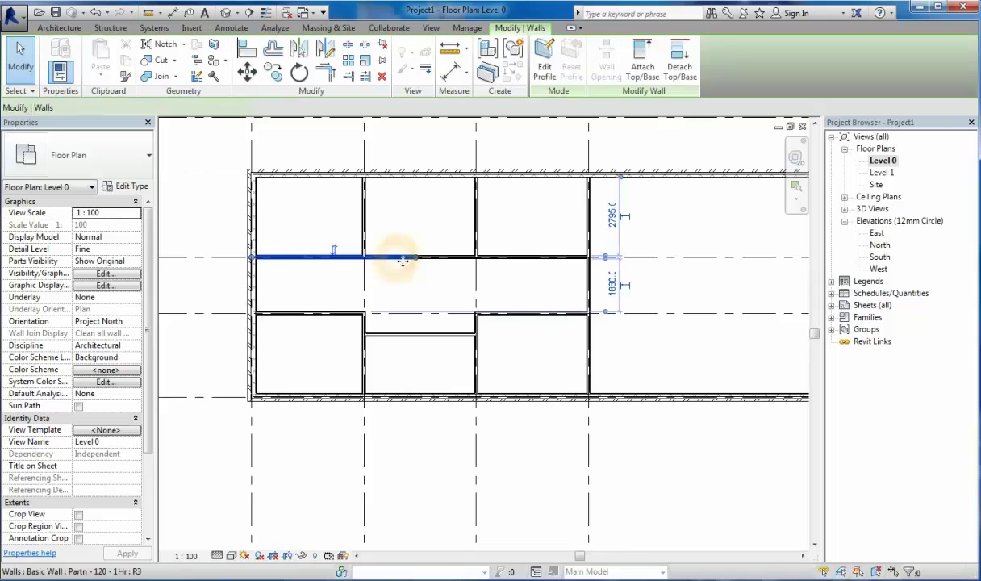
pyautogui.click(430, 277)
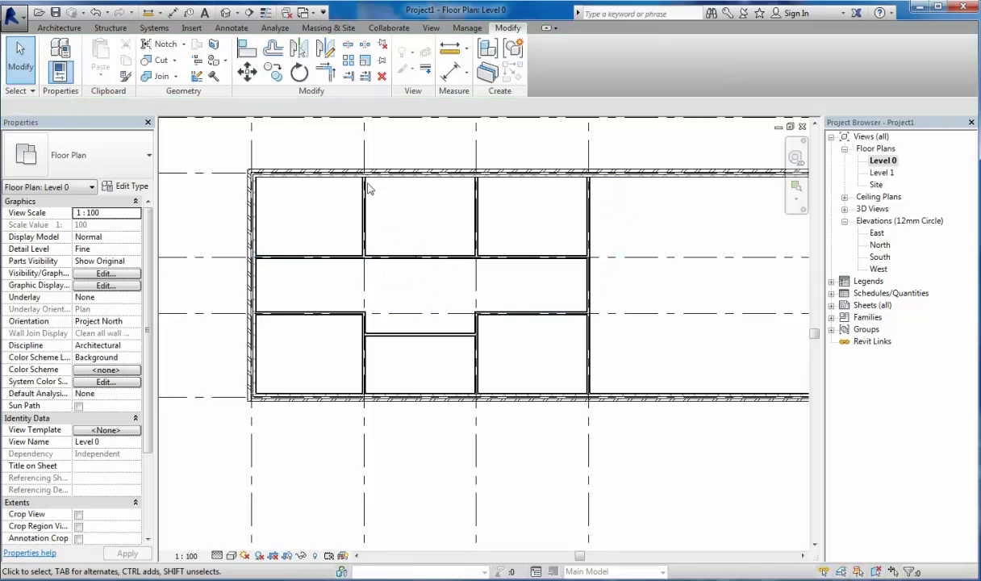
# Trim both corridor wall pieces into corners with the vertical partitions at grids B and C.
pyautogui.click(327, 75)
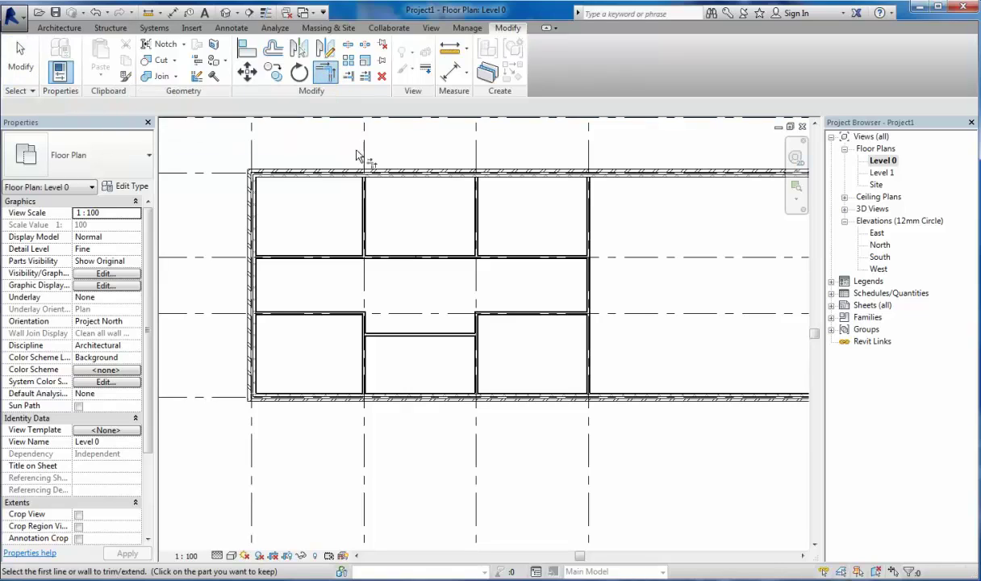
pyautogui.click(343, 260)
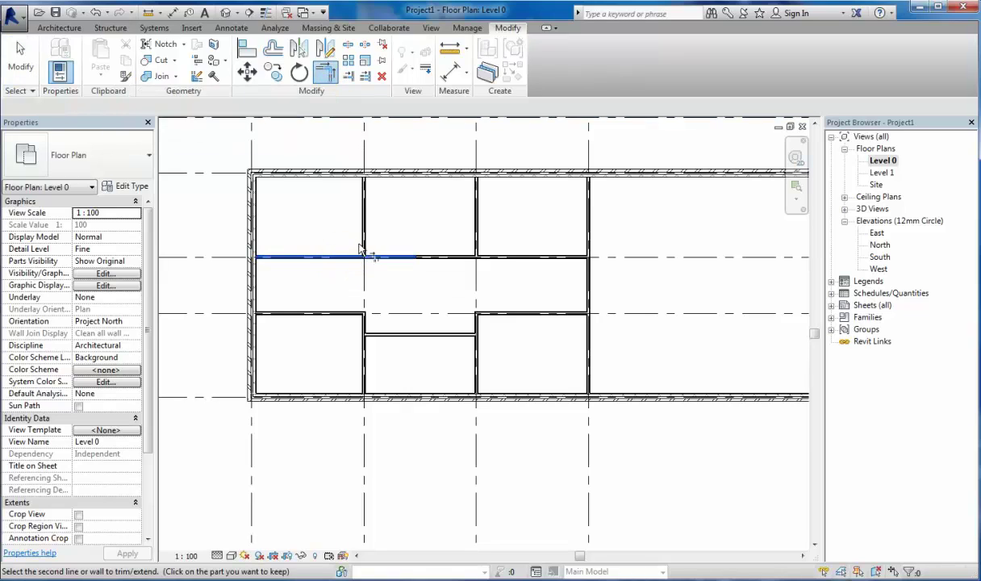
pyautogui.click(363, 244)
pyautogui.click(518, 258)
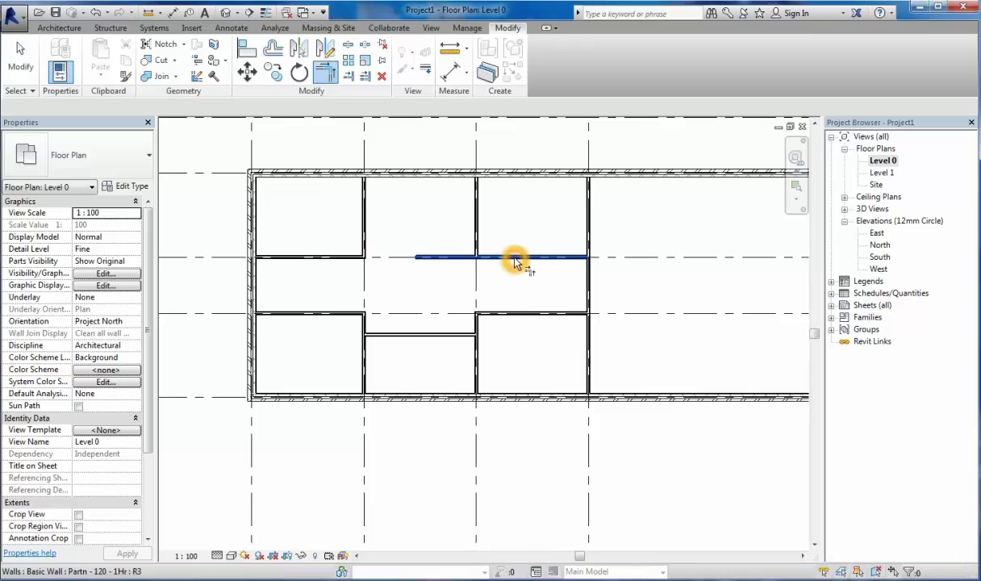
pyautogui.click(480, 234)
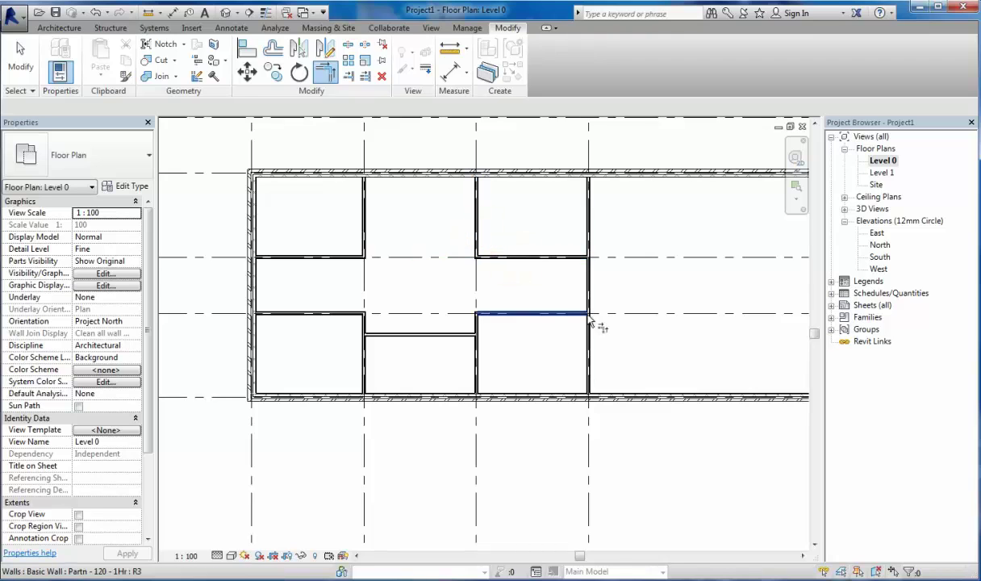
pyautogui.scroll(-1, 286, 314)
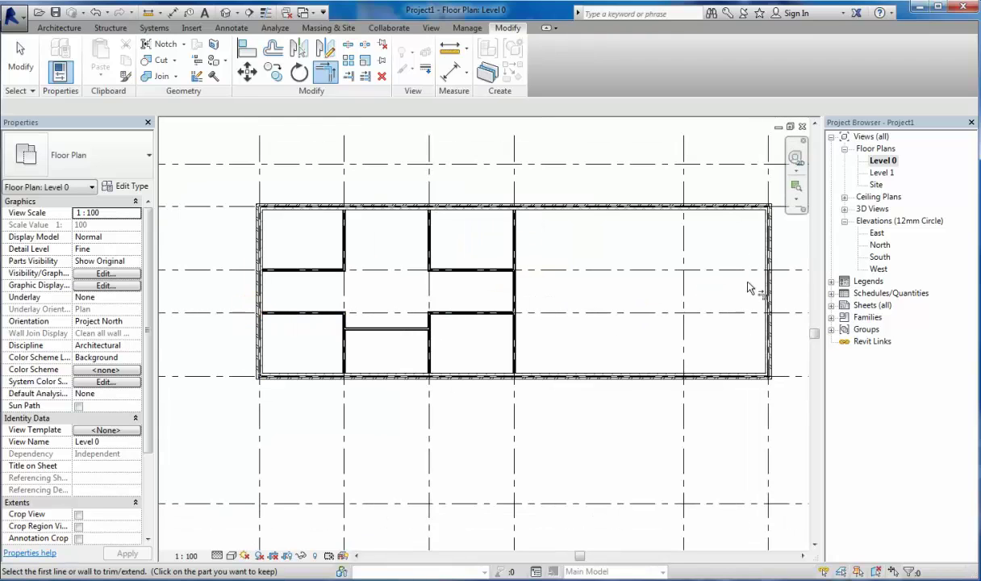
pyautogui.scroll(1, 766, 286)
pyautogui.scroll(1, 782, 285)
pyautogui.press('Escape')
pyautogui.press('Escape')
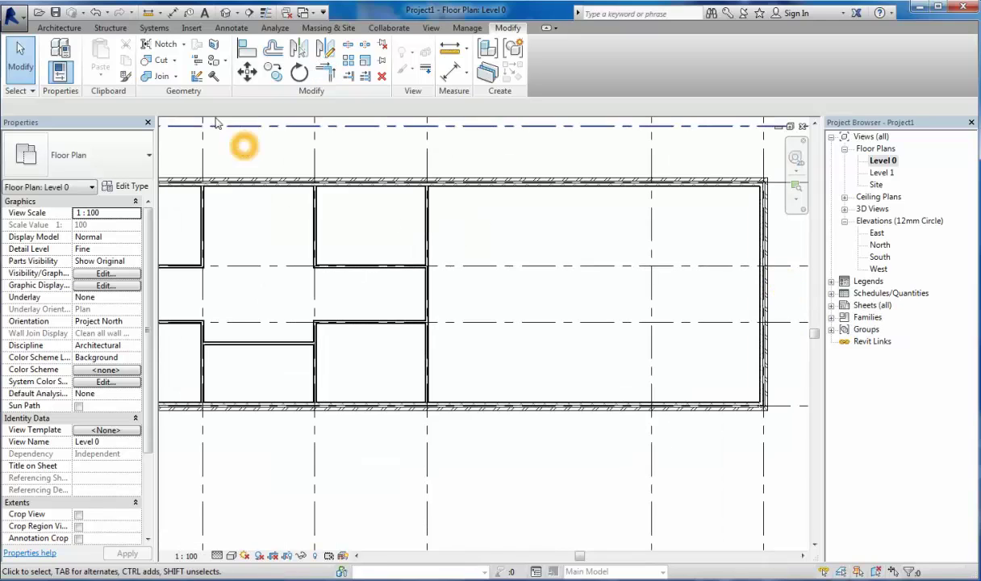
# Draw a partition wall along grid E down to the bottom exterior wall.
pyautogui.click(58, 27)
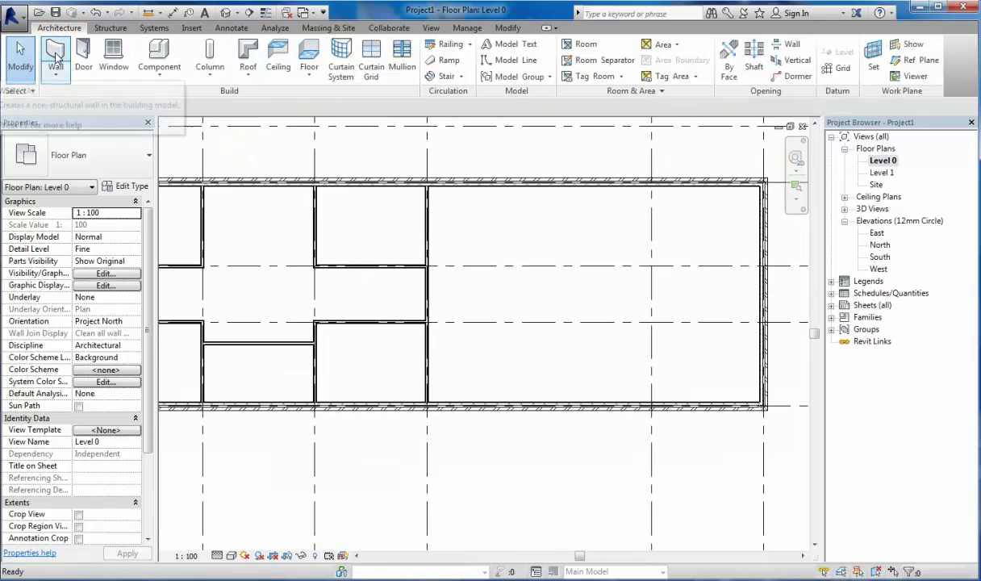
pyautogui.click(56, 58)
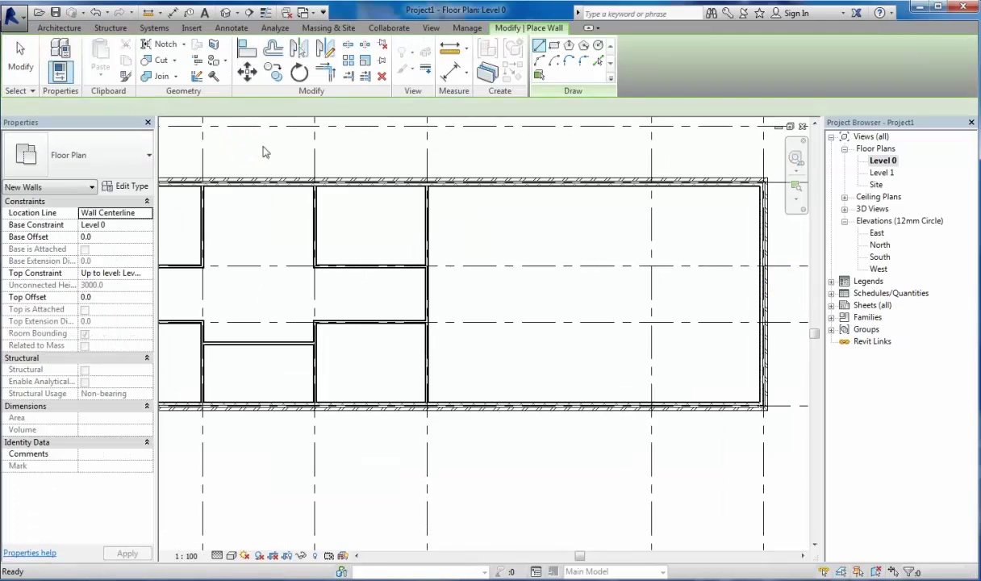
pyautogui.click(652, 190)
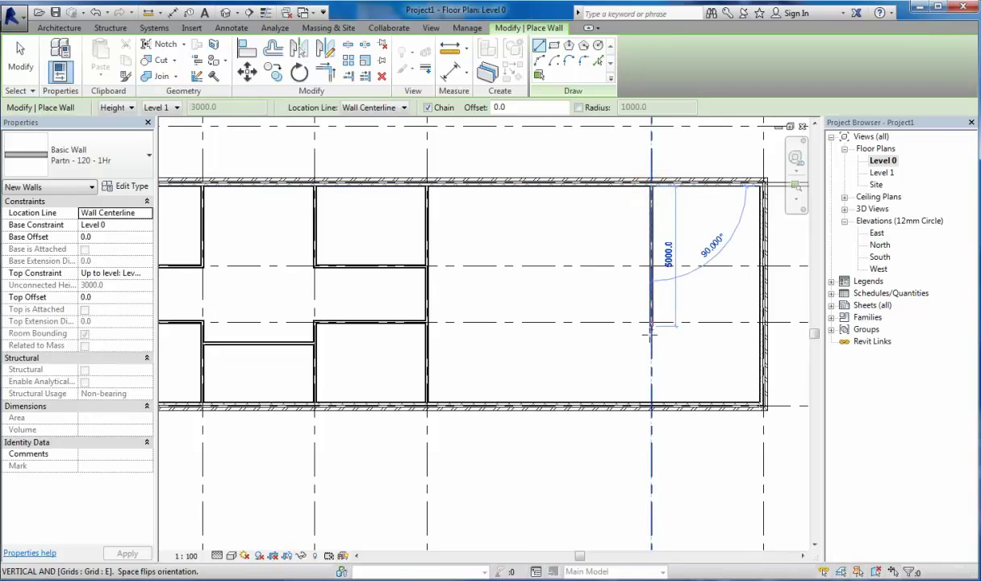
pyautogui.click(654, 404)
pyautogui.click(652, 402)
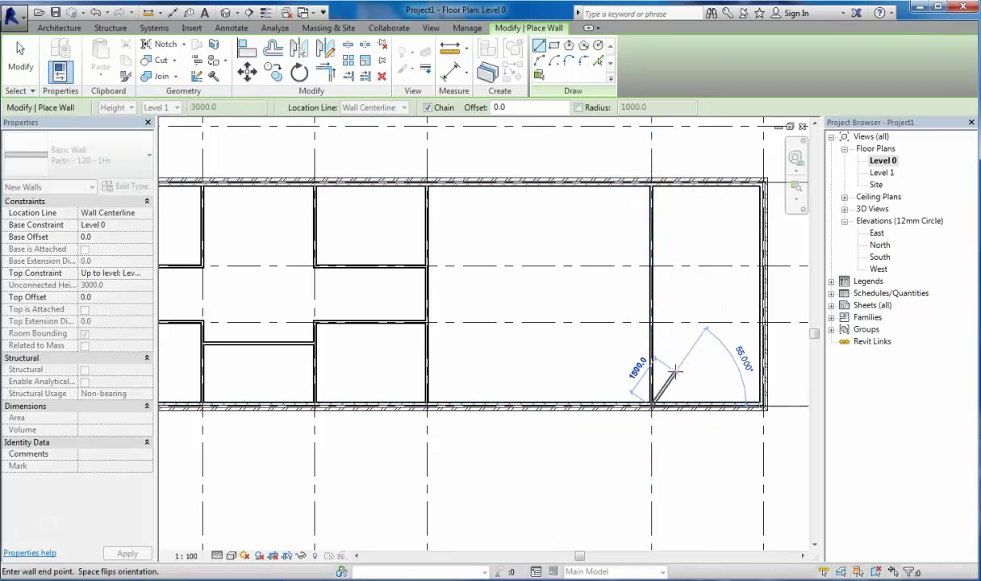
pyautogui.press('Escape')
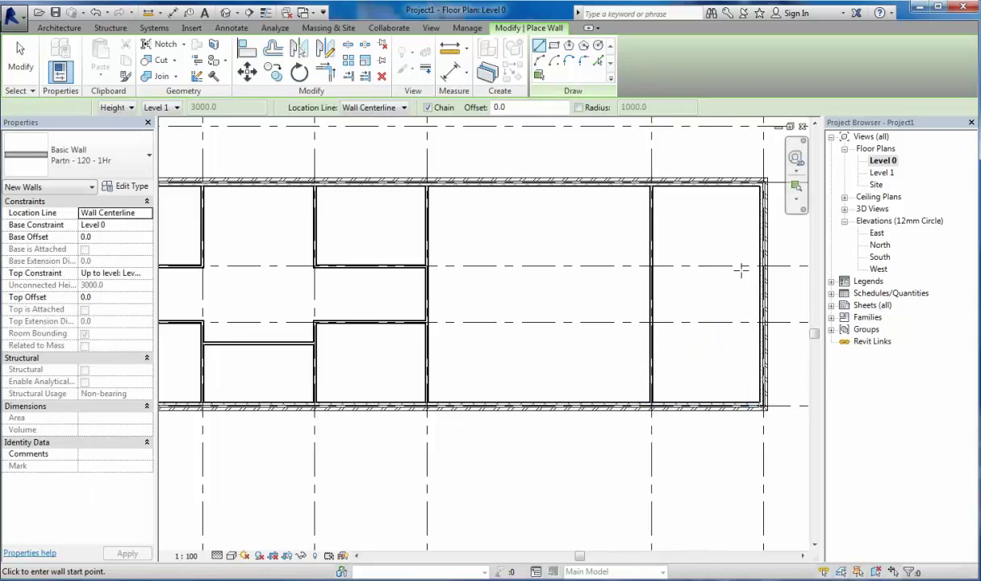
# Add two horizontal partitions from the right exterior wall to the grid E wall, one on grid 3.
pyautogui.click(763, 265)
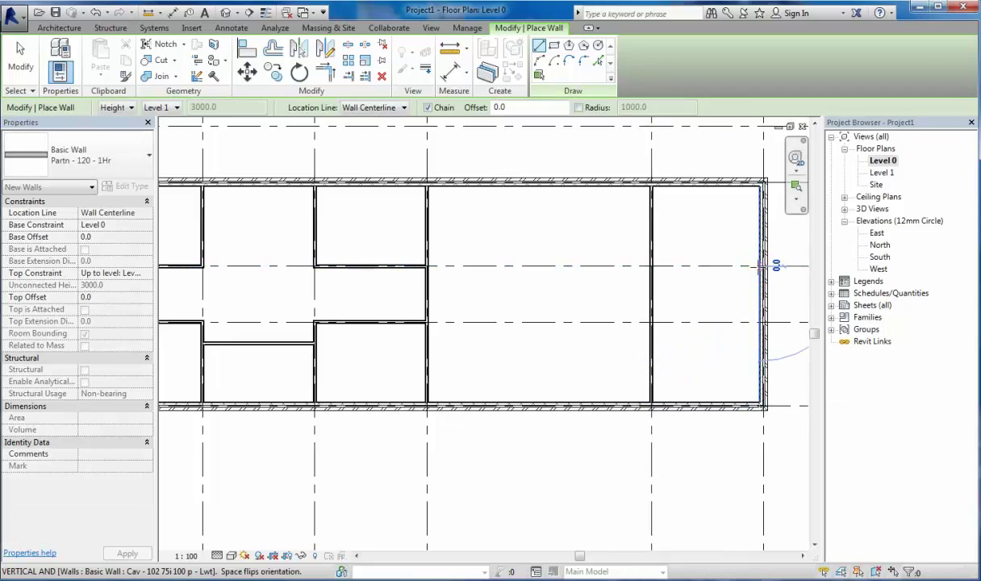
pyautogui.click(657, 266)
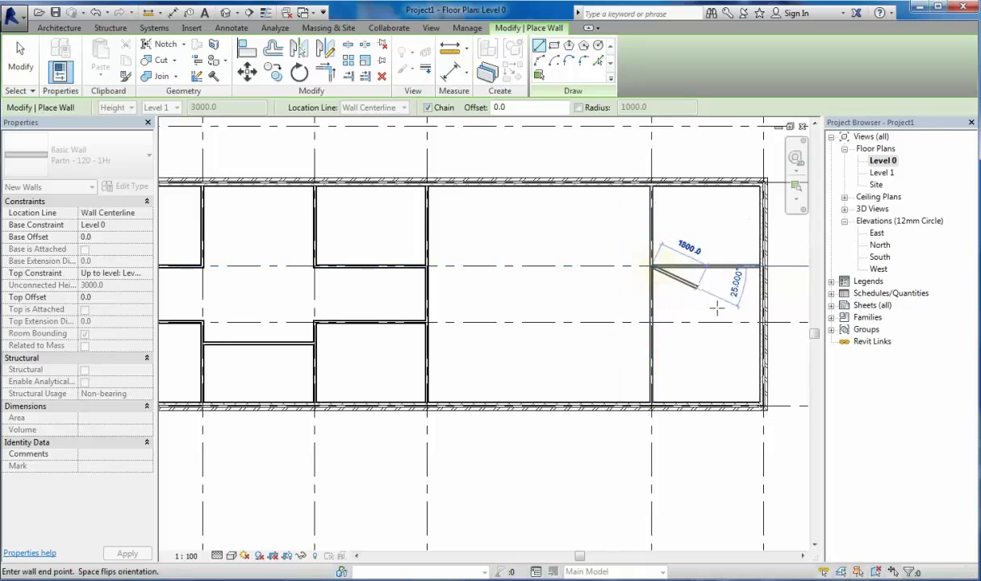
pyautogui.press('Escape')
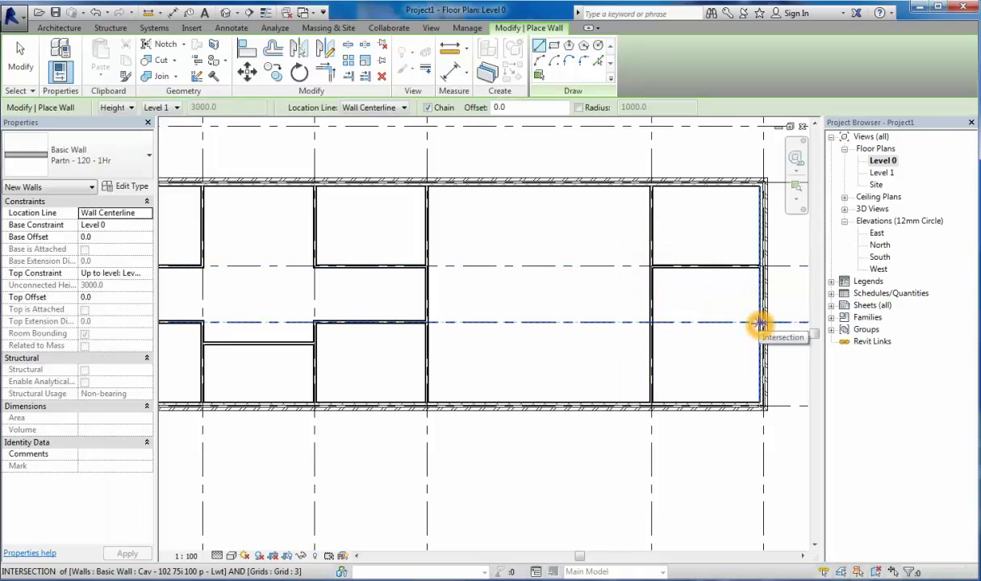
pyautogui.click(760, 324)
pyautogui.click(653, 322)
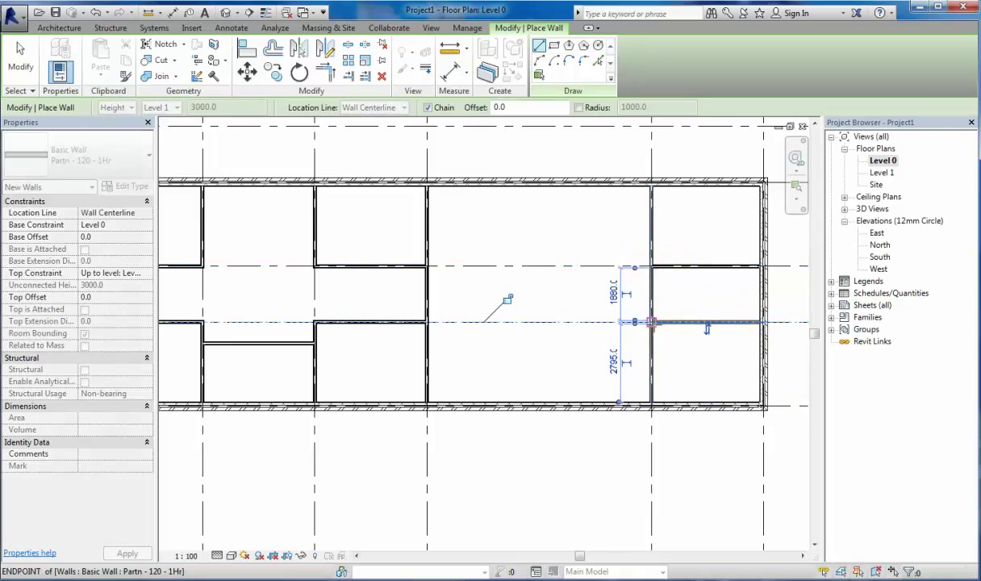
pyautogui.press('Escape')
pyautogui.press('Escape')
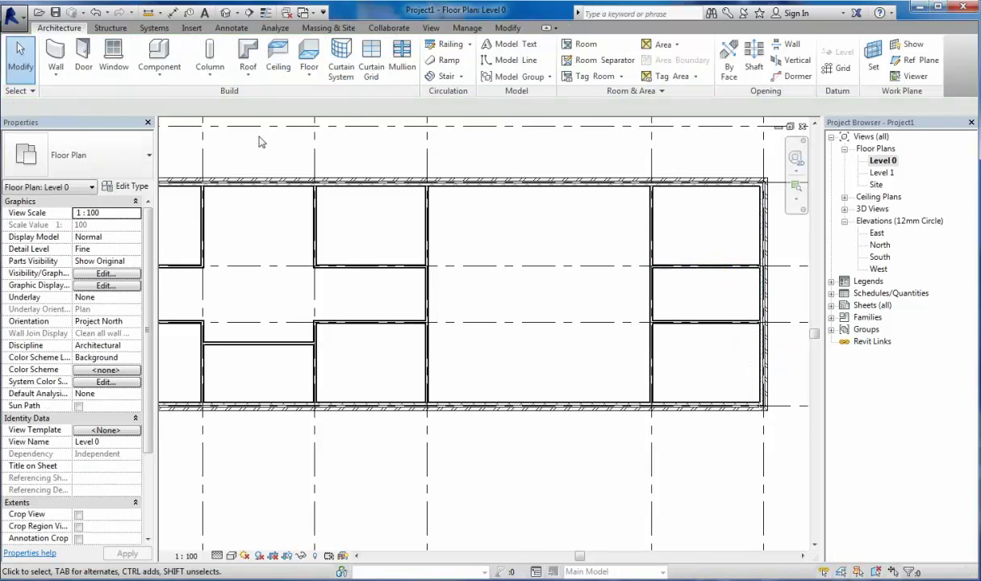
# Add a short vertical wall splitting the middle right room.
pyautogui.click(56, 55)
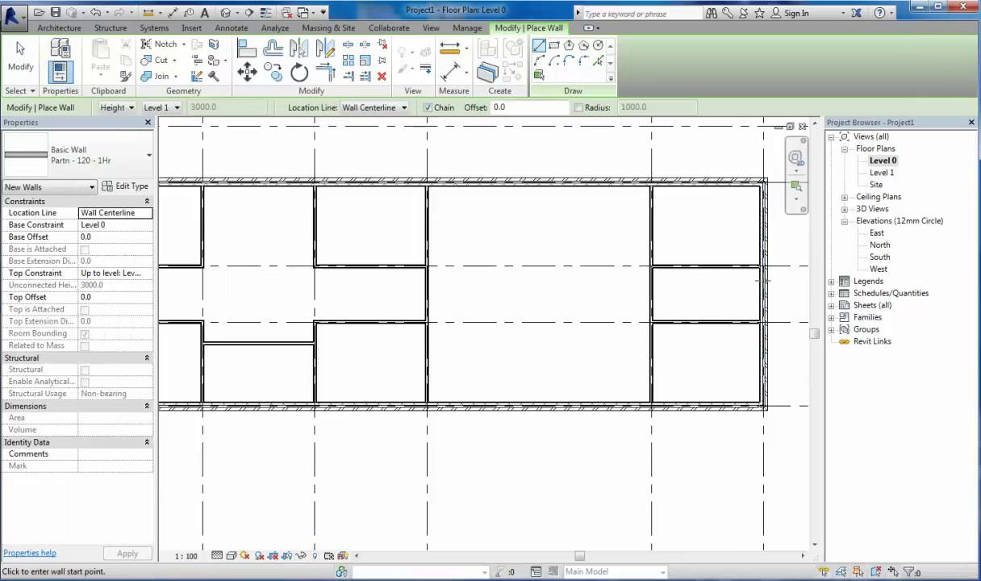
pyautogui.click(717, 271)
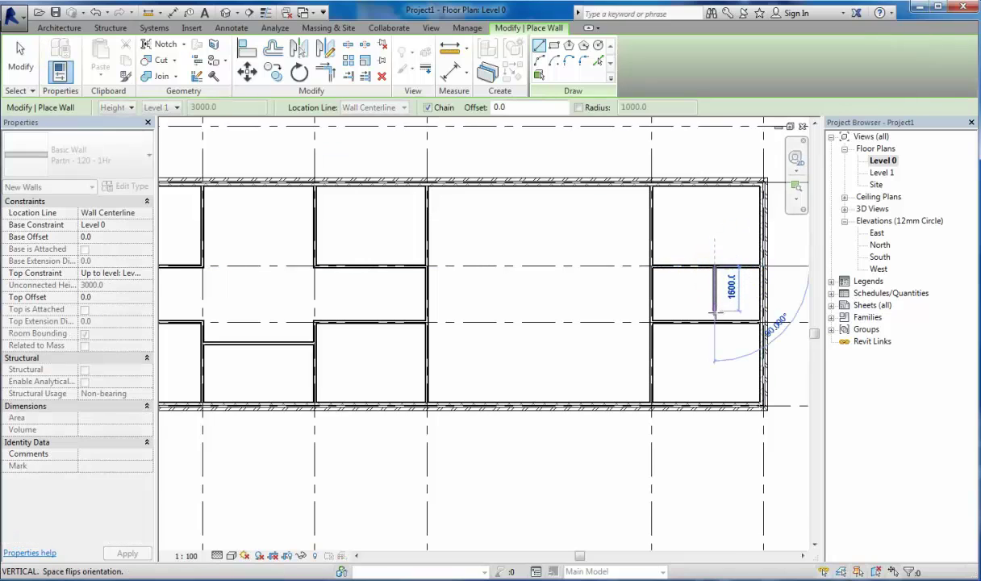
pyautogui.click(714, 322)
pyautogui.press('Escape')
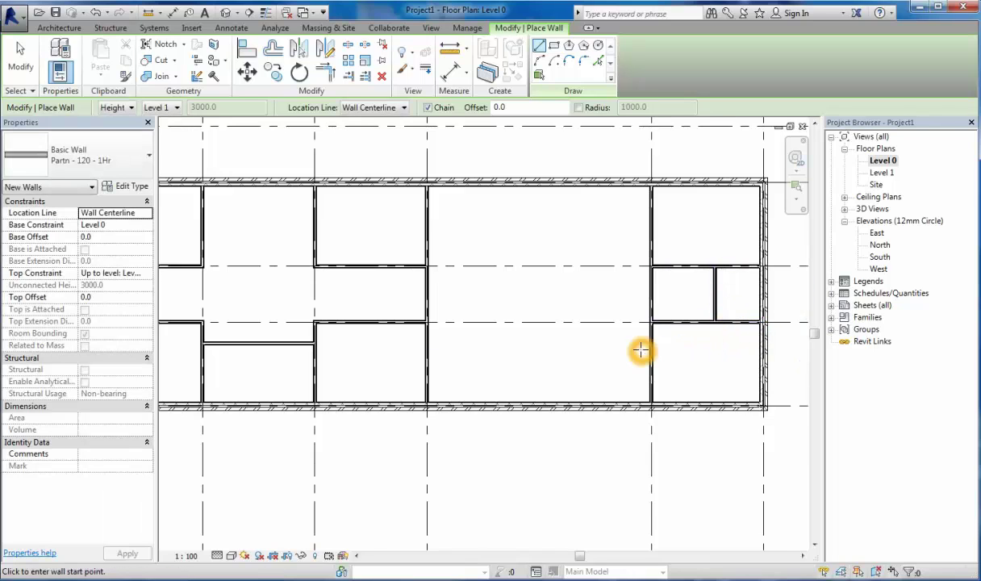
pyautogui.scroll(-1, 641, 350)
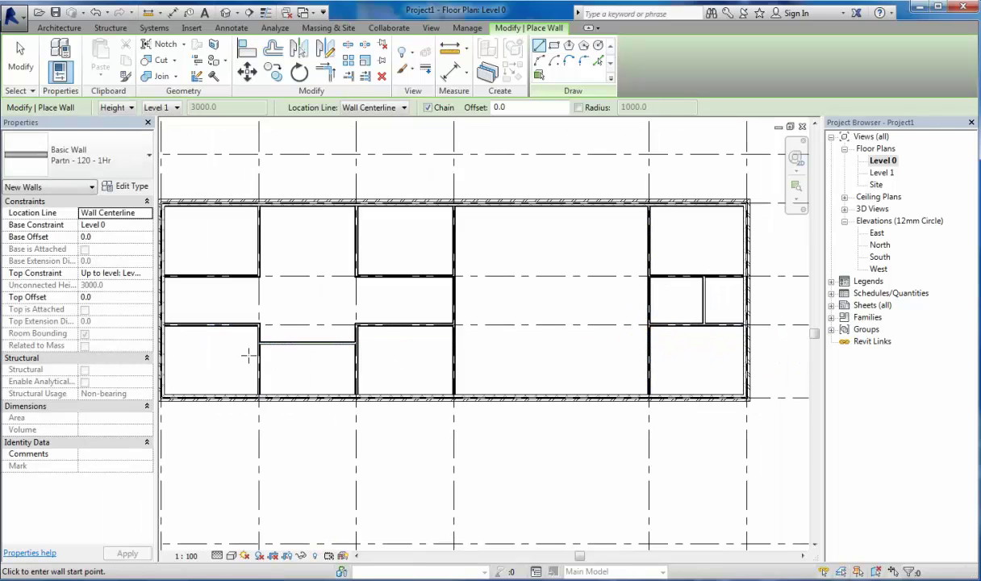
pyautogui.press('Escape')
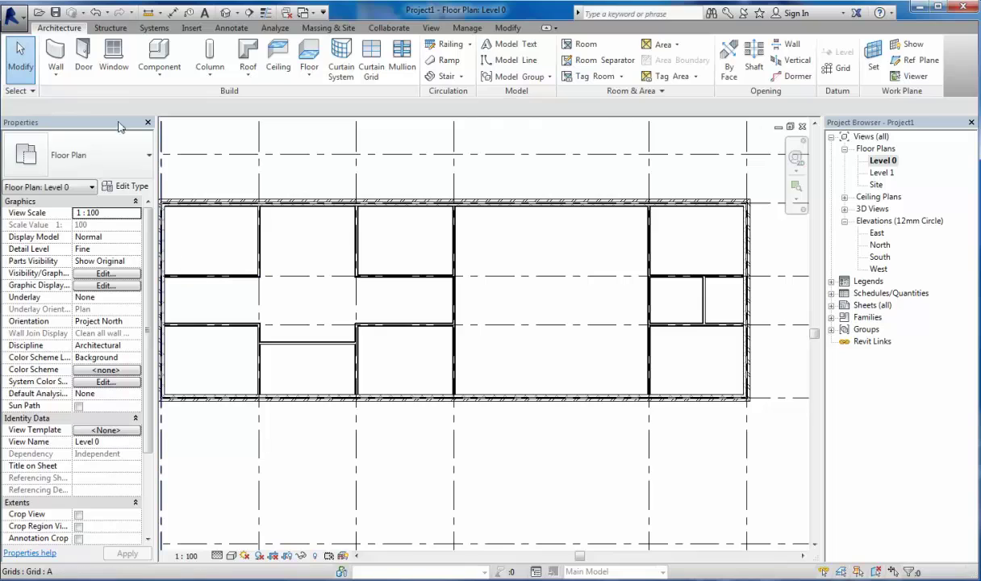
# Add a short vertical wall from the left room wall's midpoint, splitting the corridor's left end.
pyautogui.click(55, 57)
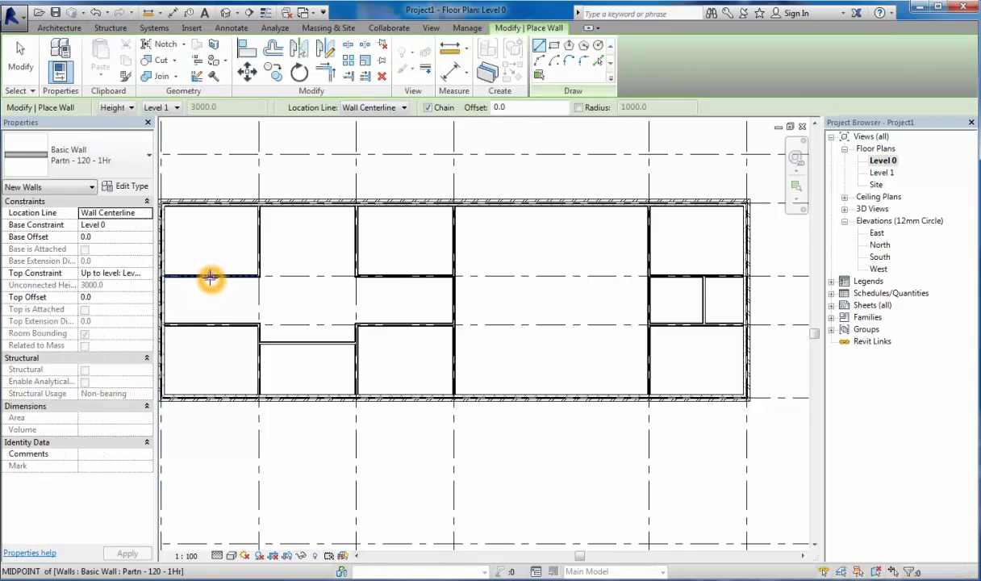
pyautogui.click(210, 277)
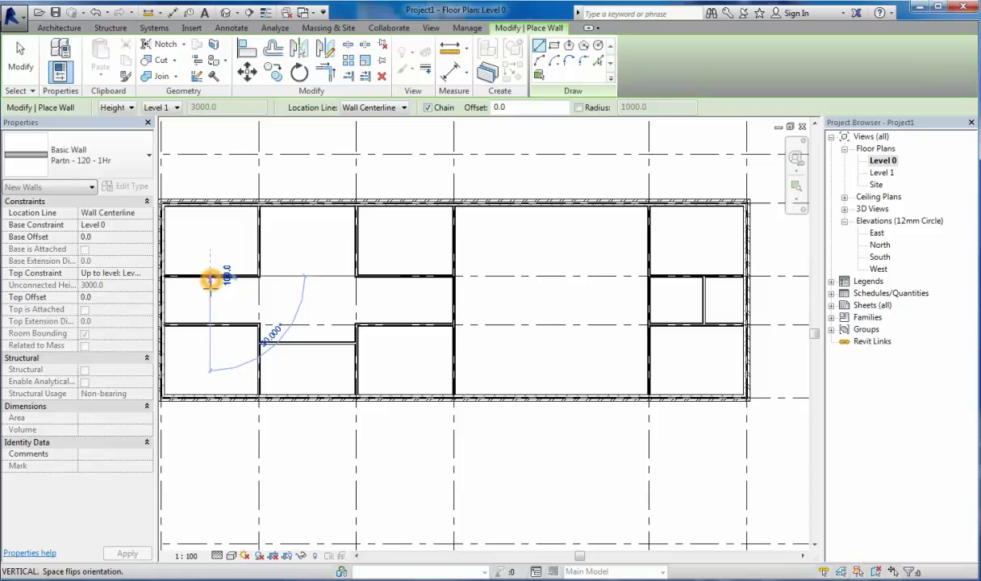
pyautogui.click(210, 327)
pyautogui.press('Escape')
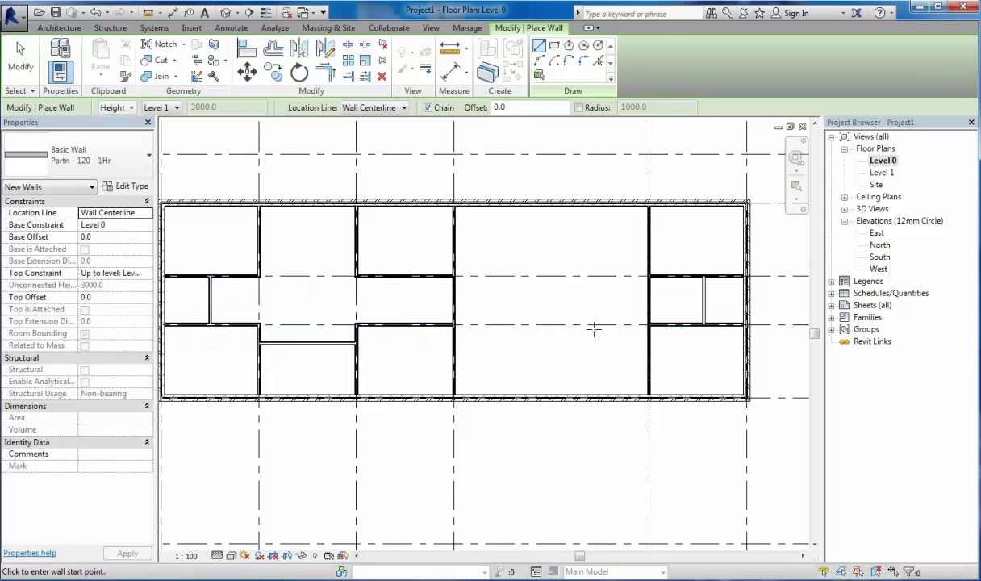
pyautogui.click(361, 290)
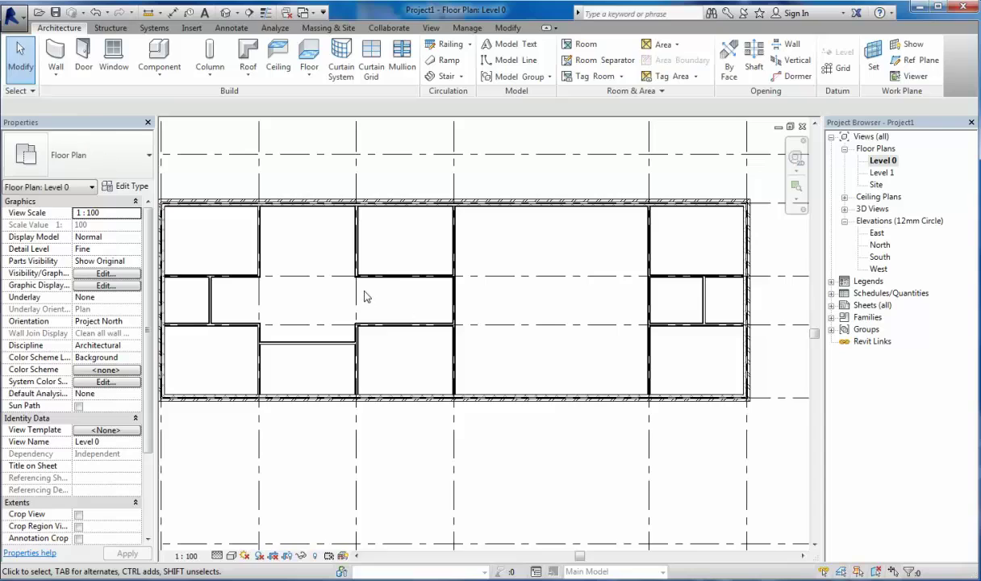
pyautogui.scroll(-1, 365, 296)
# Place 450 x 600mm architectural columns at grid intersections D/5, E/5, E/6, D/6, C/6 and B/6.
pyautogui.click(442, 302)
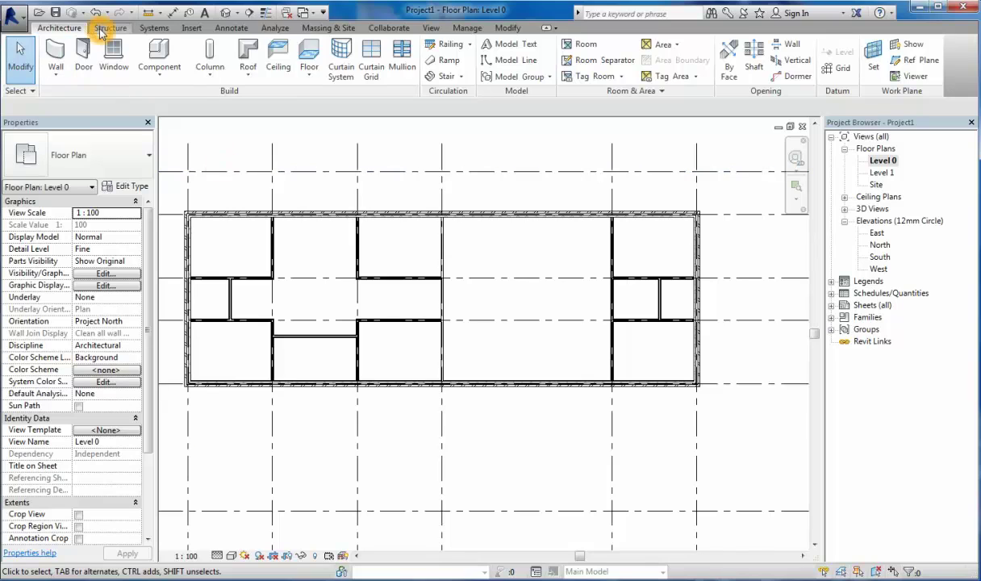
pyautogui.click(211, 75)
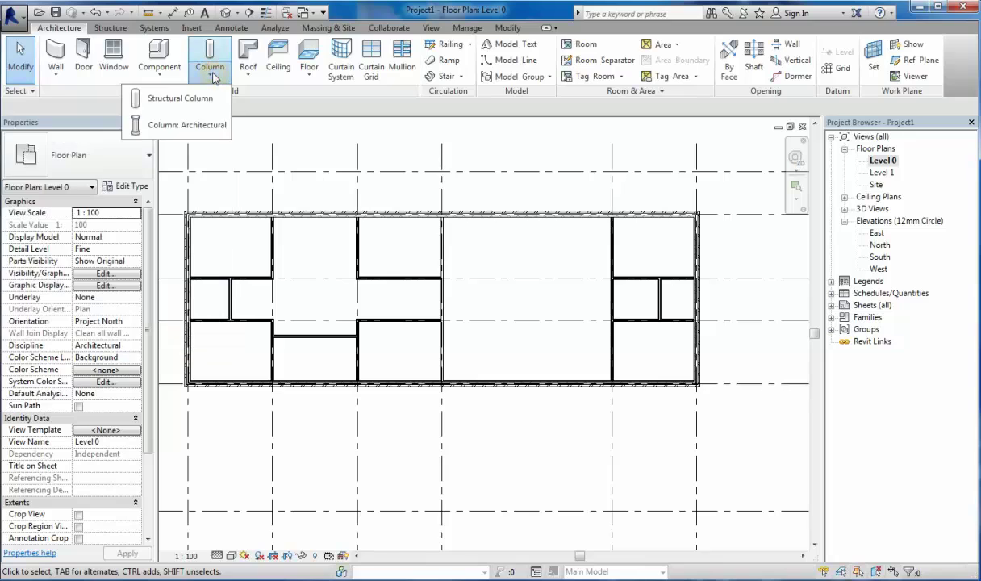
pyautogui.click(202, 126)
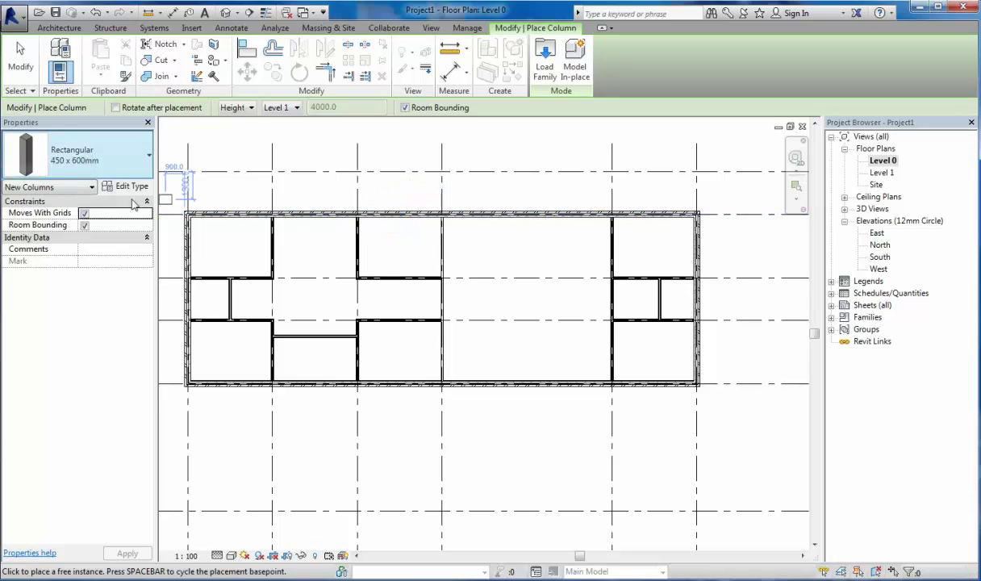
pyautogui.click(442, 511)
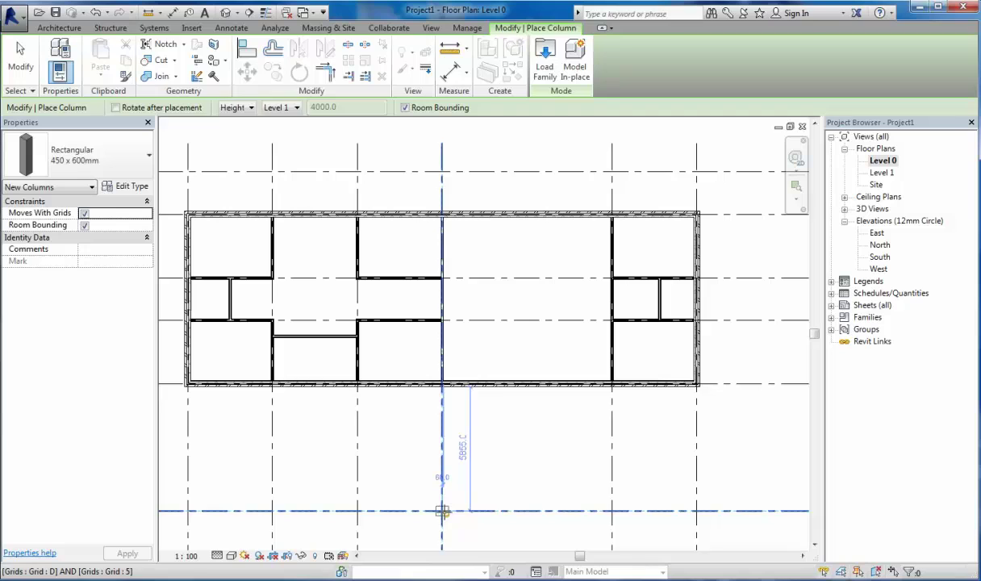
pyautogui.click(611, 511)
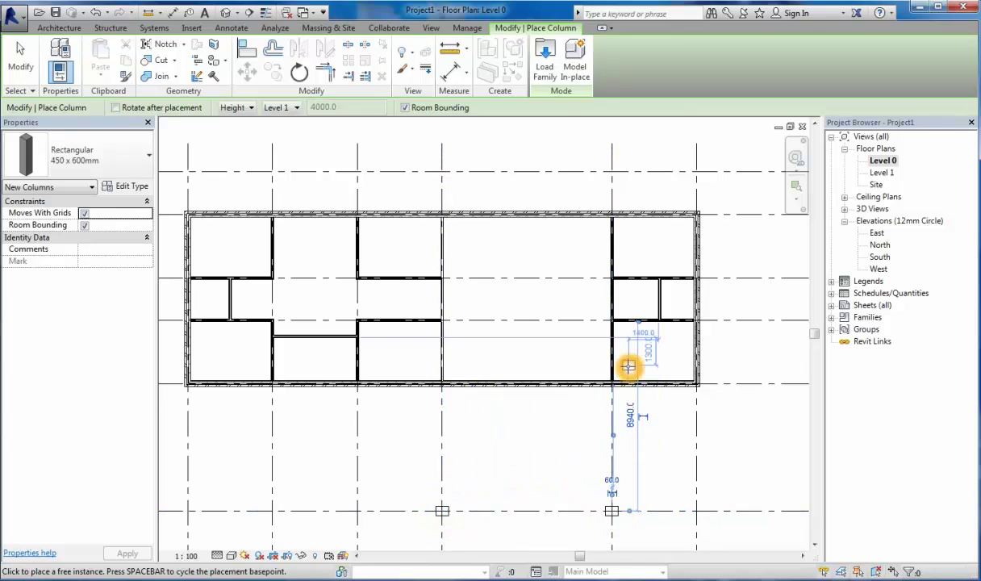
pyautogui.click(611, 173)
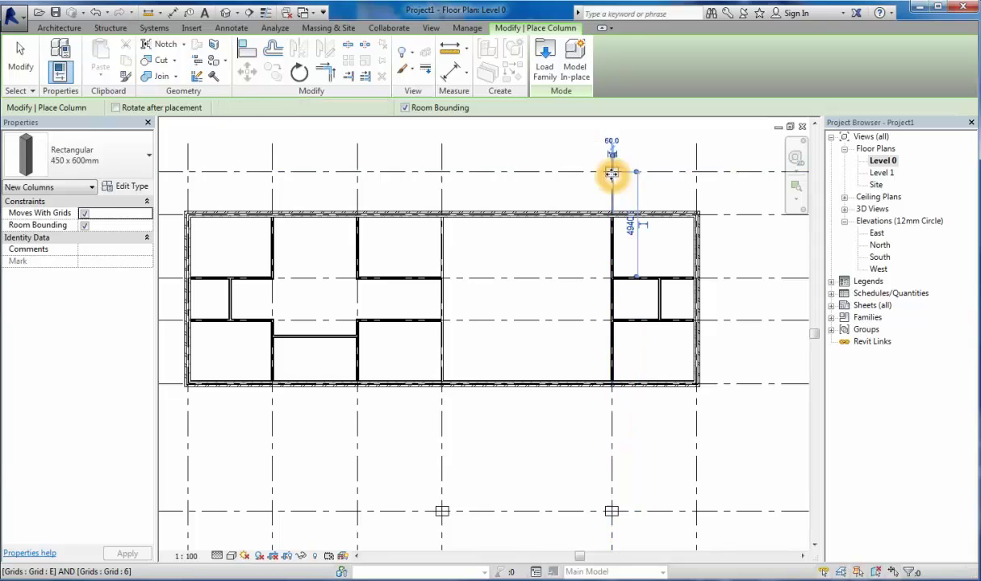
pyautogui.click(443, 172)
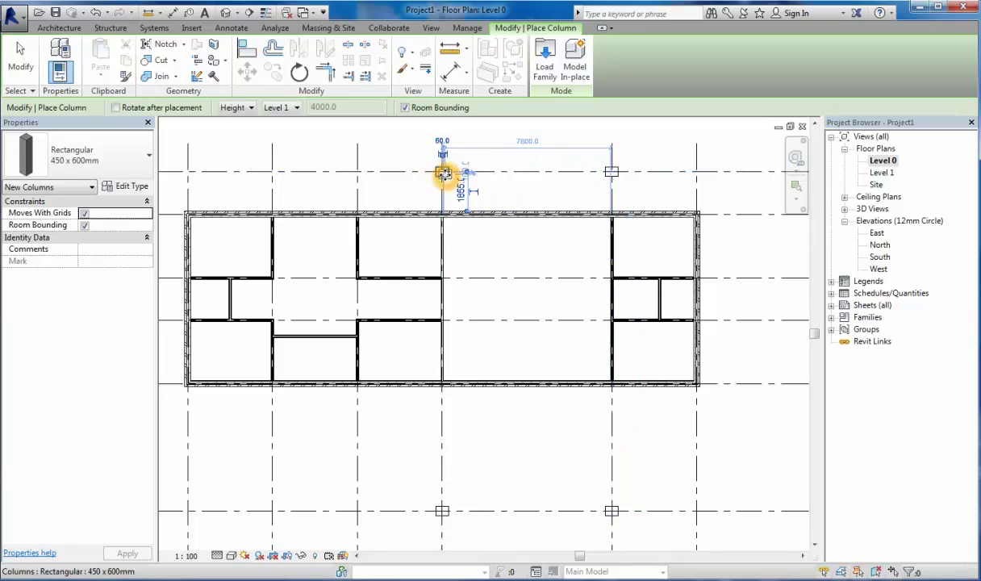
pyautogui.click(356, 173)
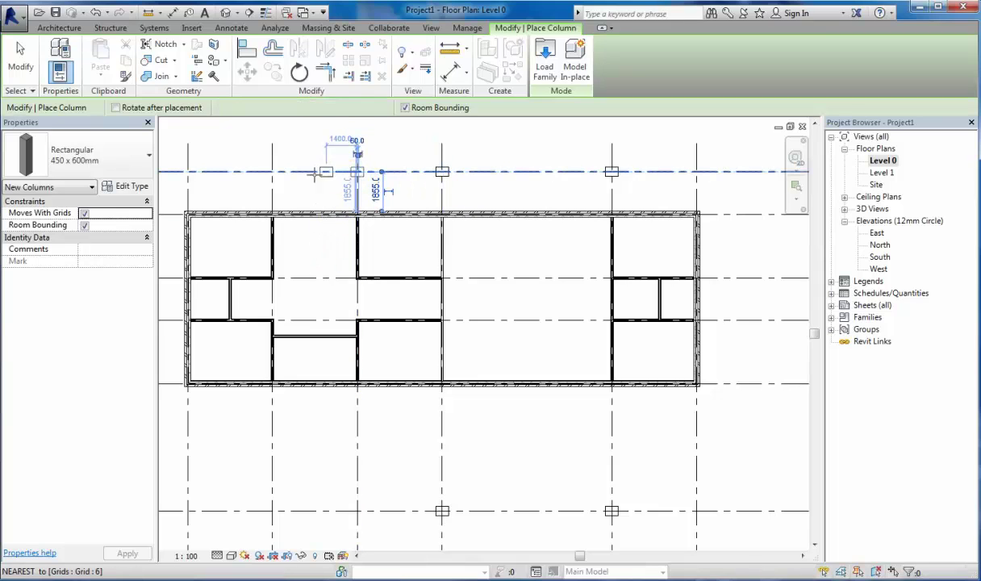
pyautogui.click(272, 171)
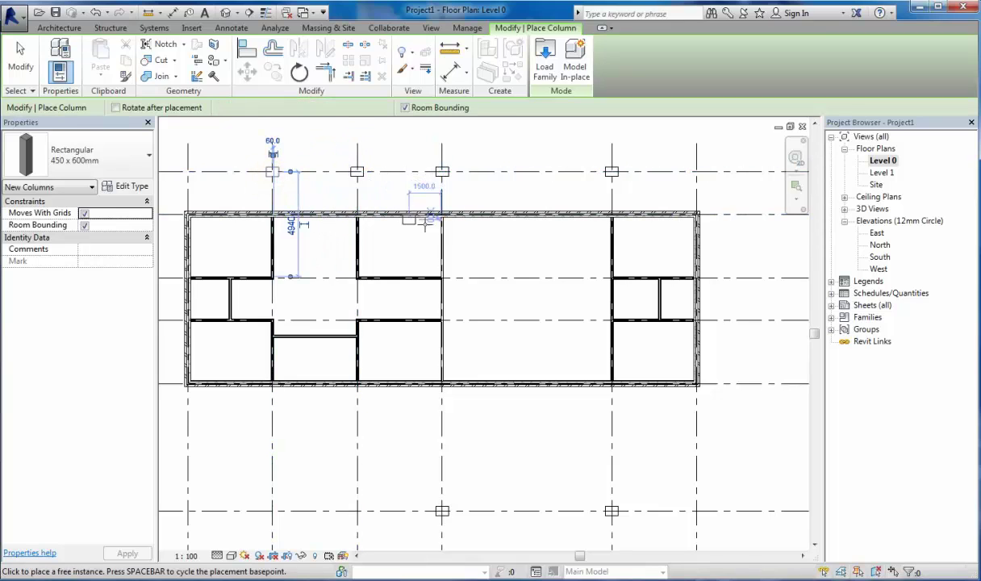
pyautogui.press('Escape')
pyautogui.press('Escape')
pyautogui.click(509, 324)
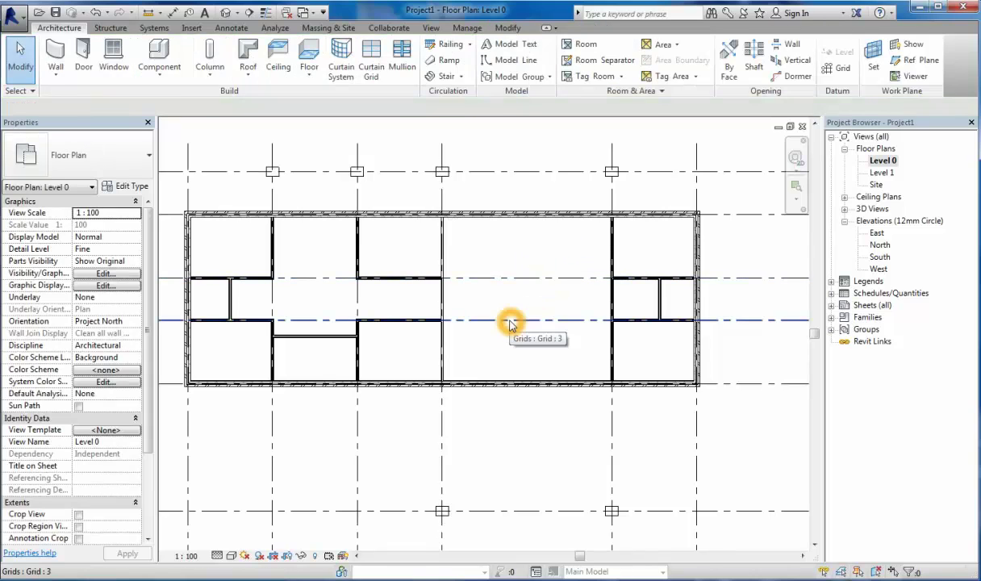
pyautogui.click(518, 347)
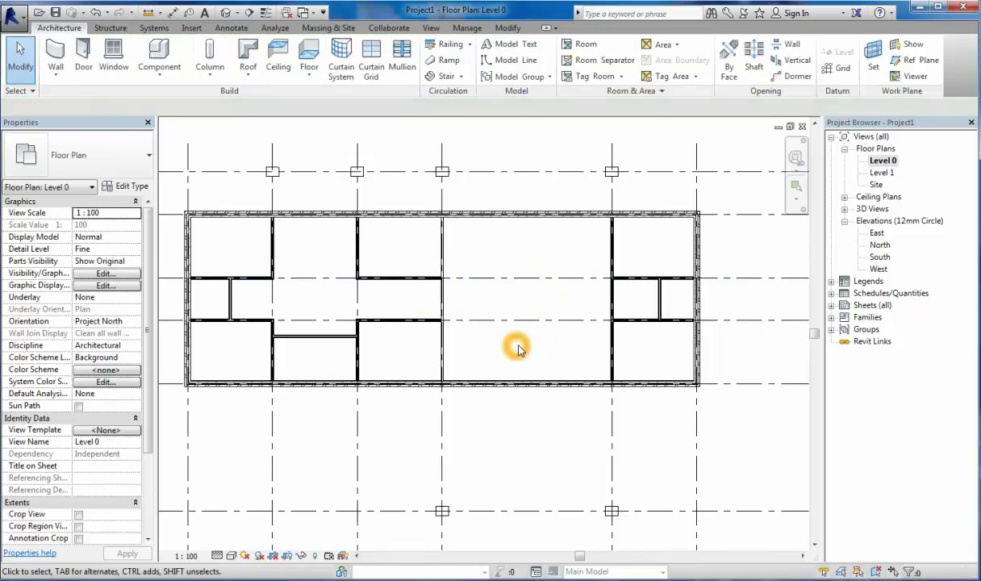